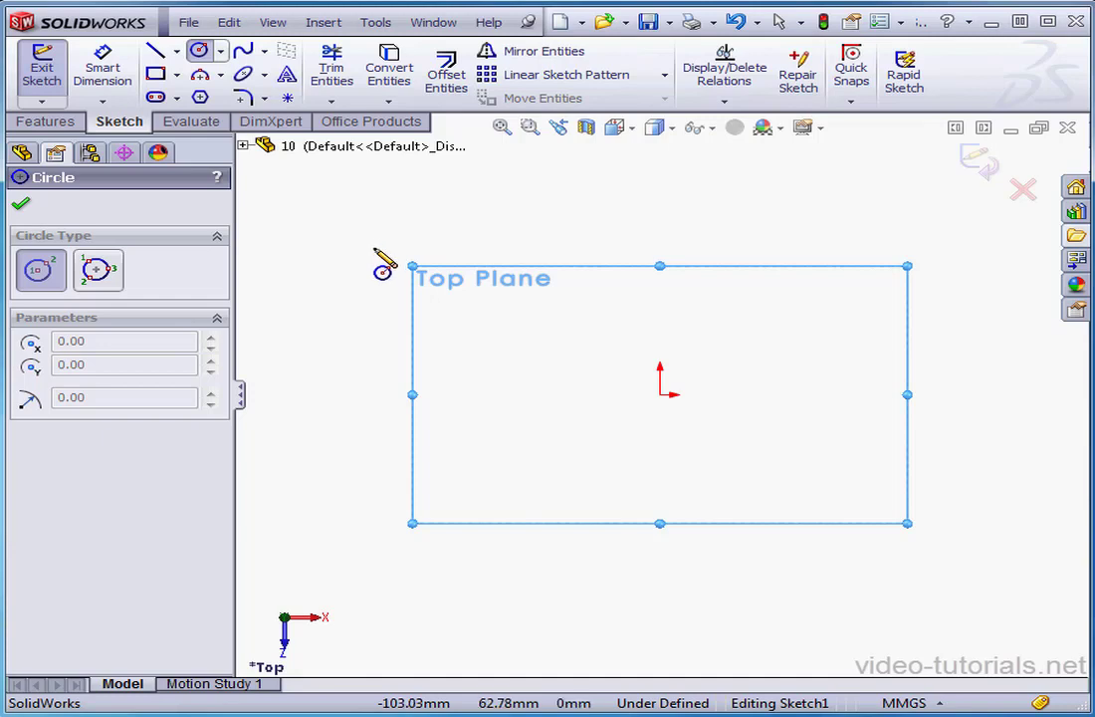
Sketch a center-point circle with a radius of about 30 mm, up and to the left of the origin.
left_click_drag(372, 247, 454, 262)
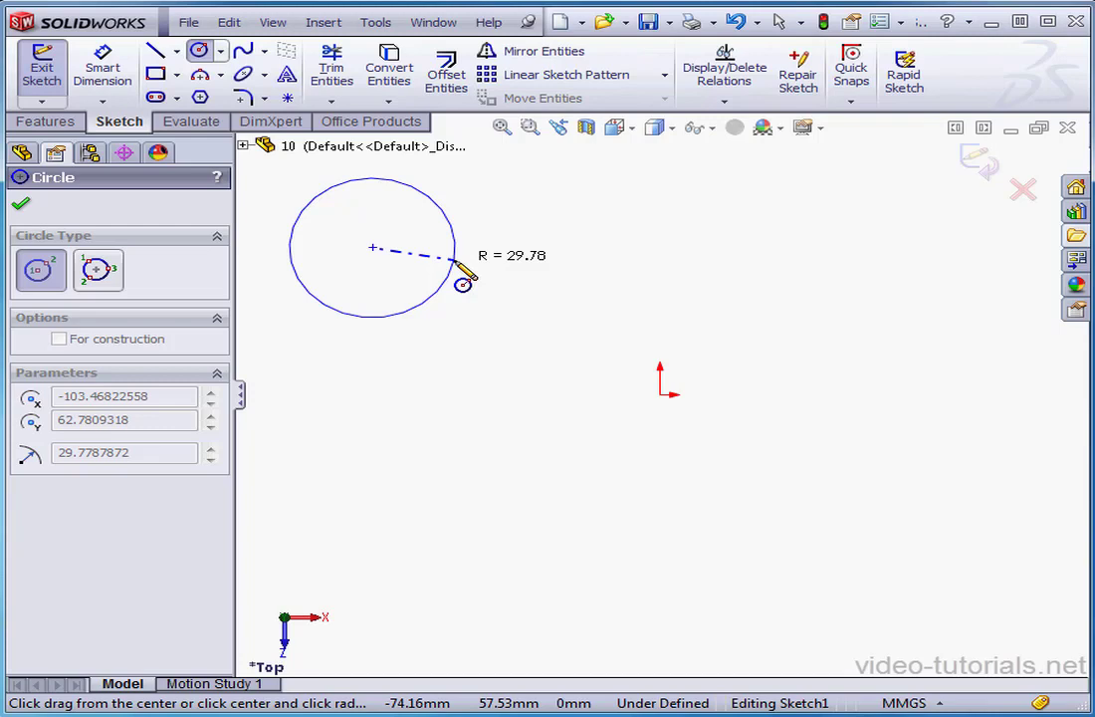
left_click_drag(453, 262, 456, 263)
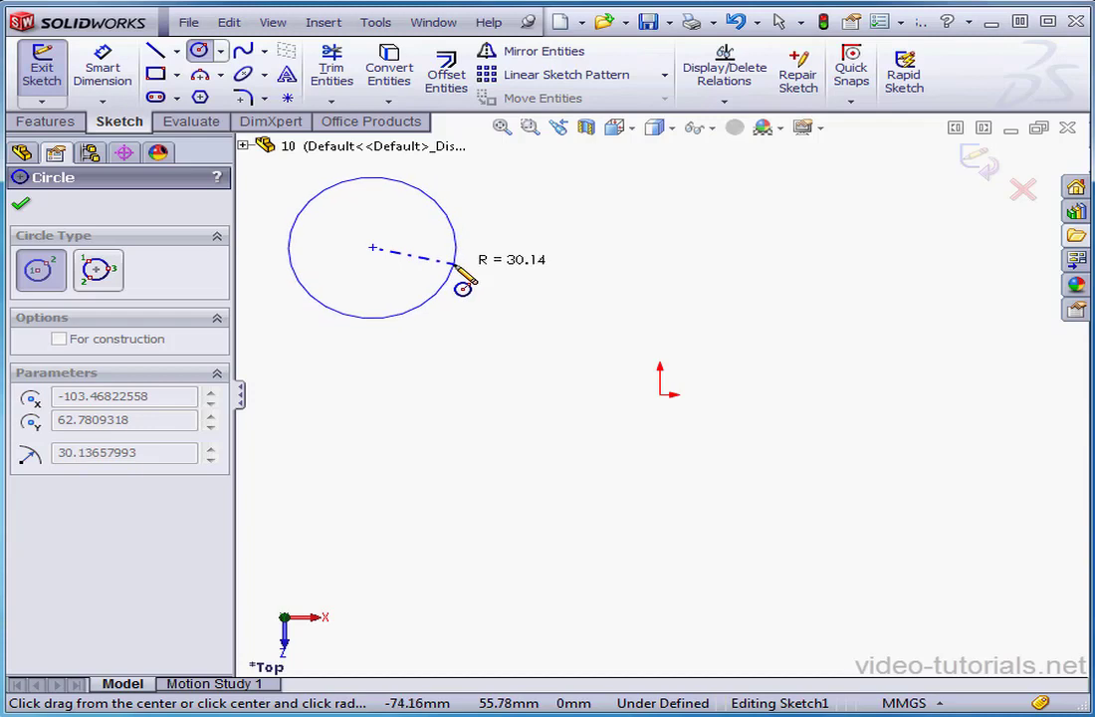
left_click(457, 266)
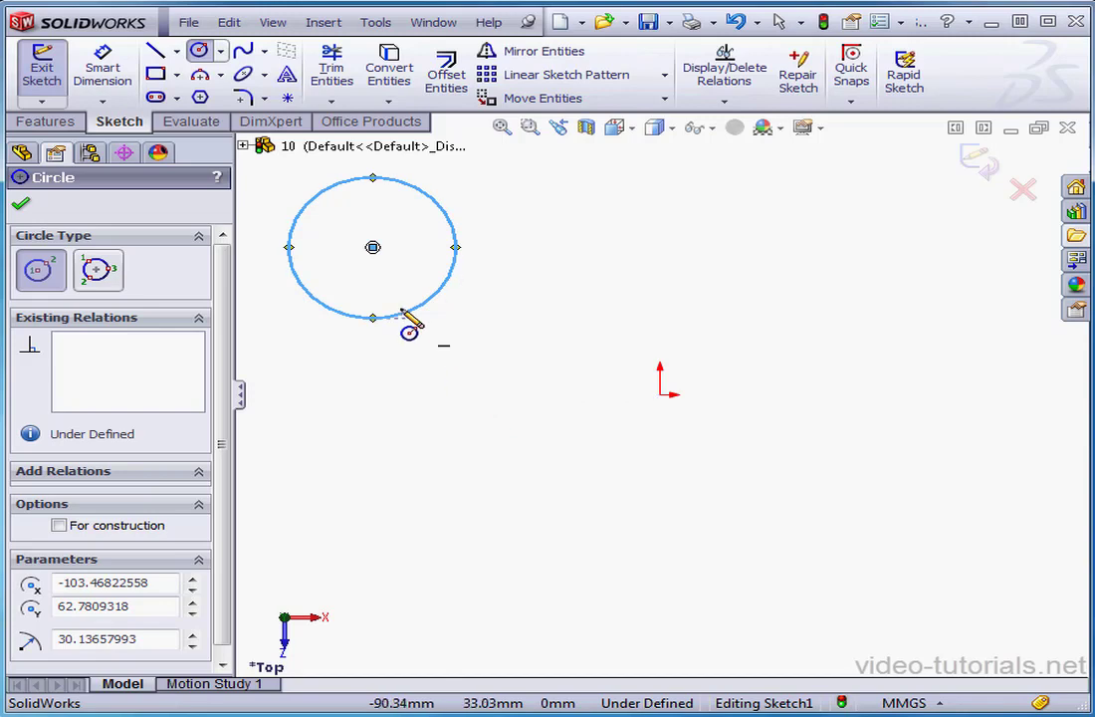
Sketch a parallelogram between the circle and the origin, with slanted long sides and vertical short sides about 40 mm long.
left_click(177, 76)
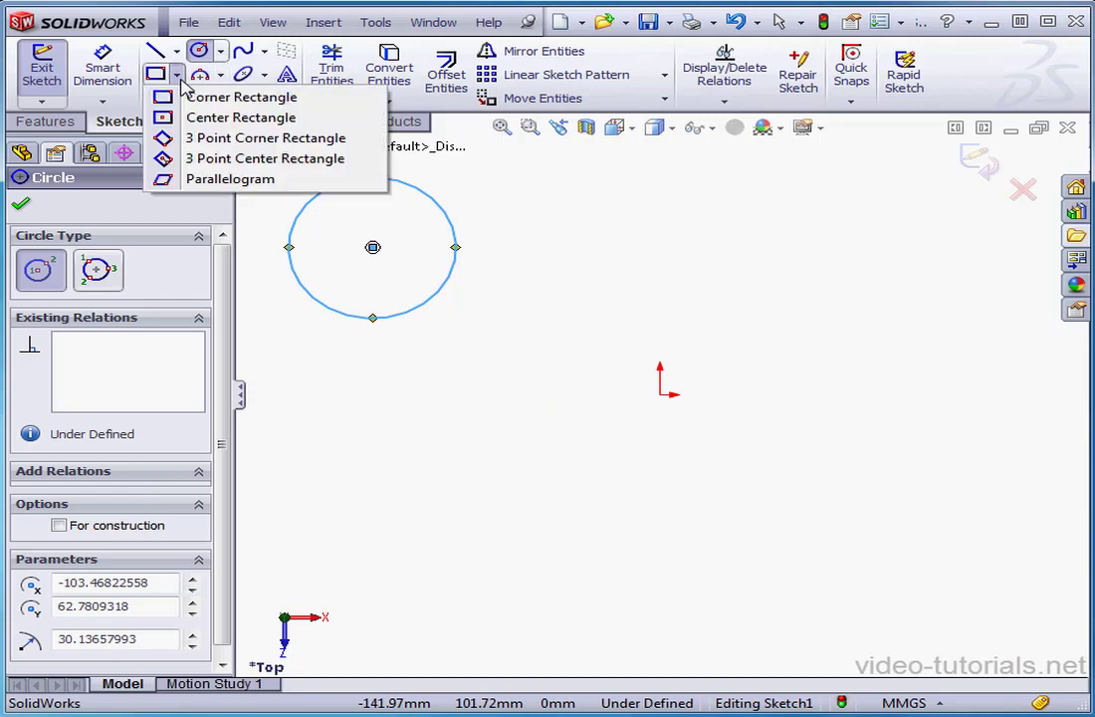
left_click(161, 179)
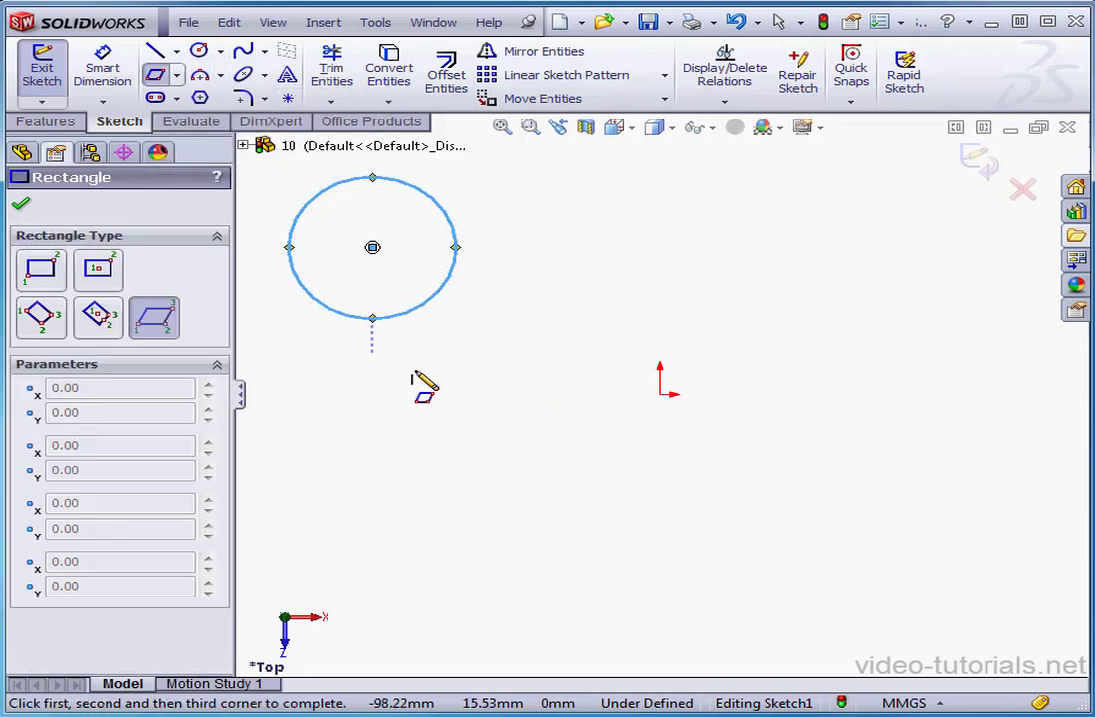
left_click(408, 546)
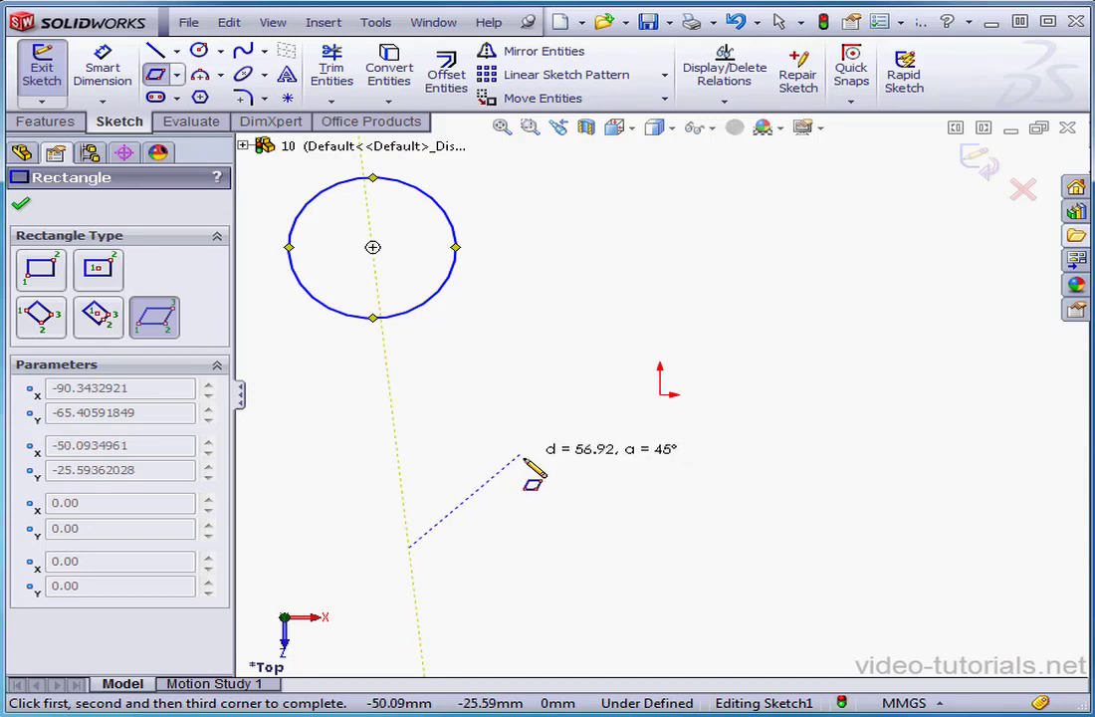
left_click(579, 463)
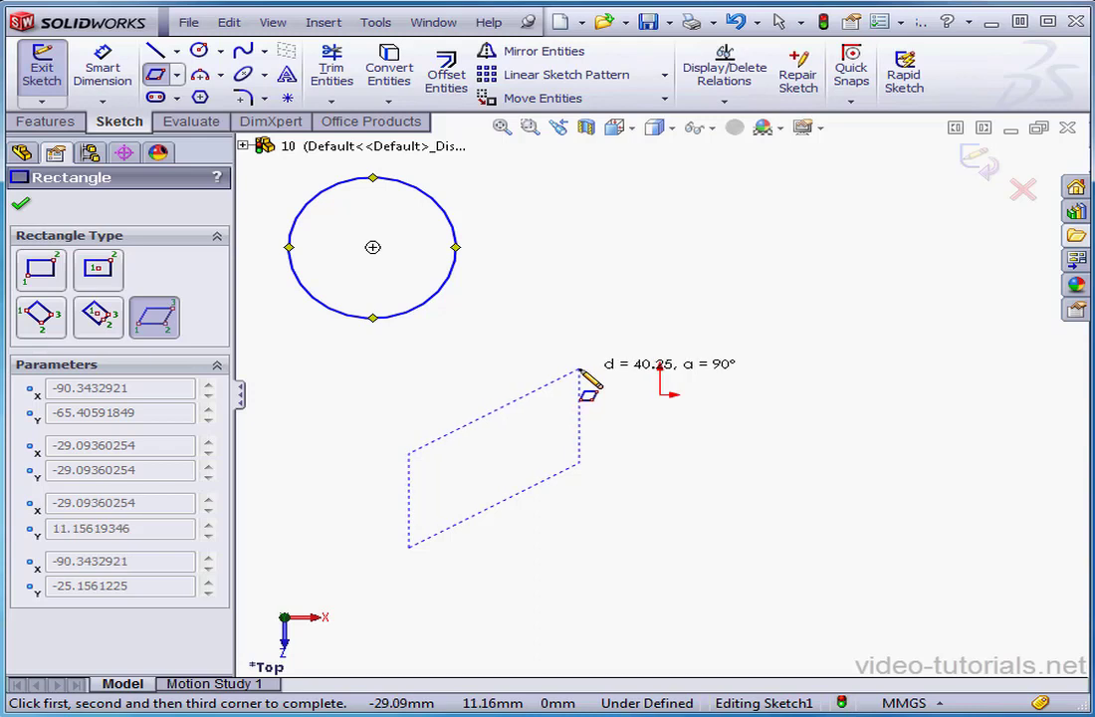
left_click(580, 371)
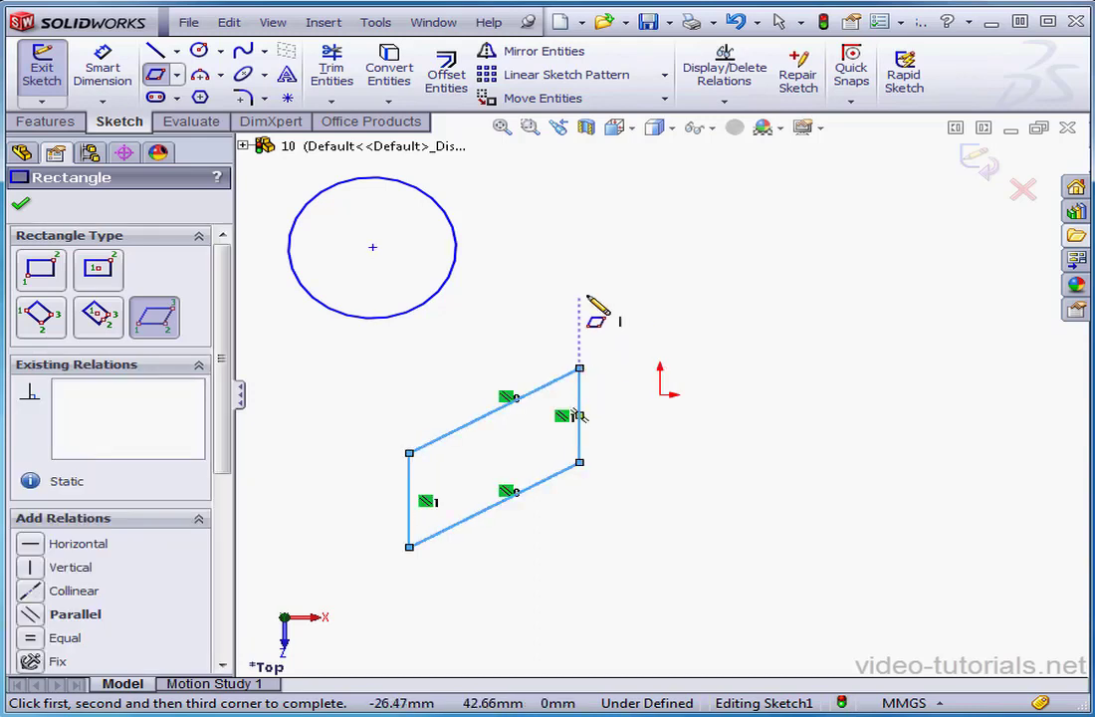
left_click(22, 206)
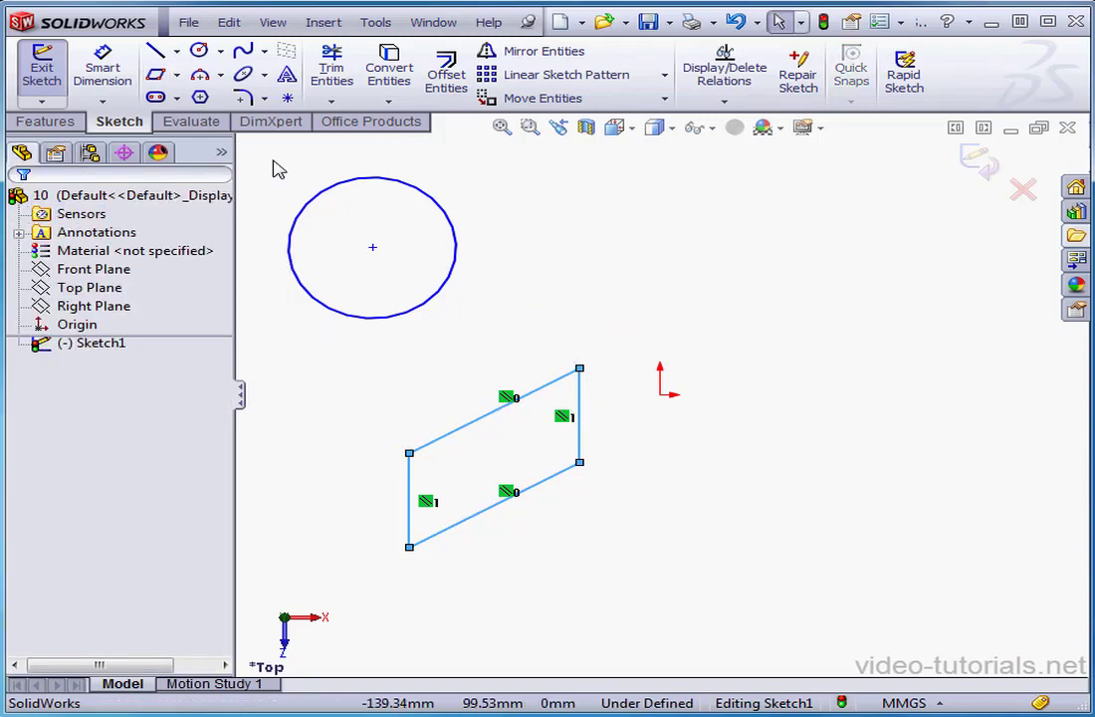
Delete the circle and the parallelogram from the sketch.
left_click_drag(270, 156, 689, 594)
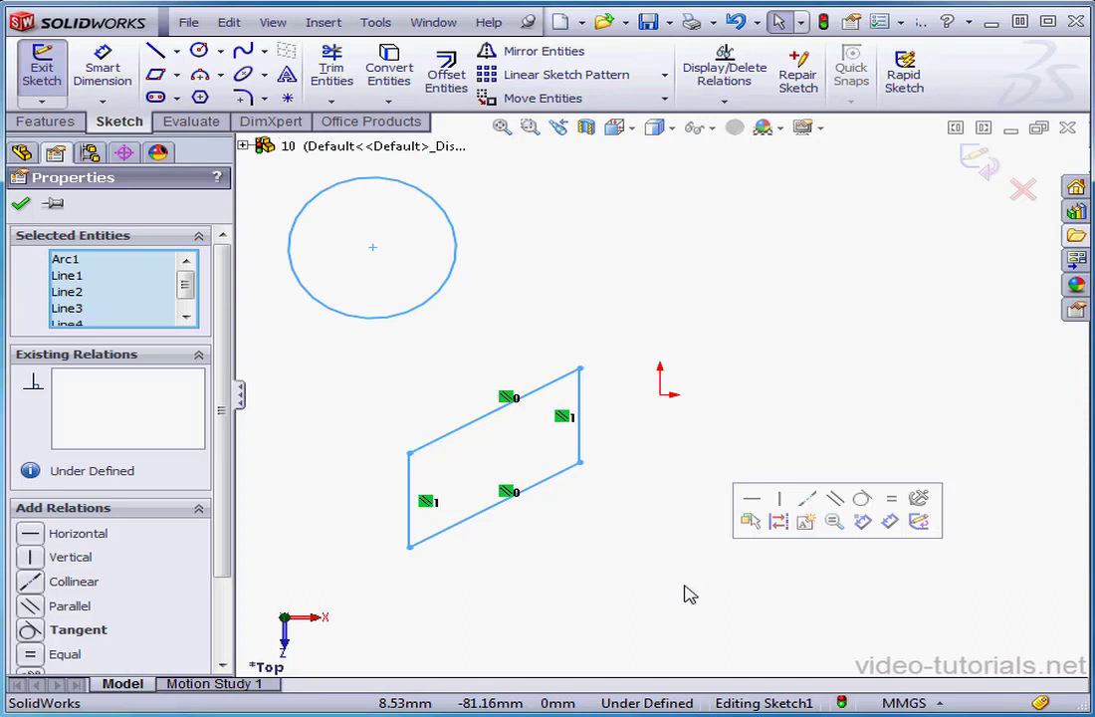
key("Delete")
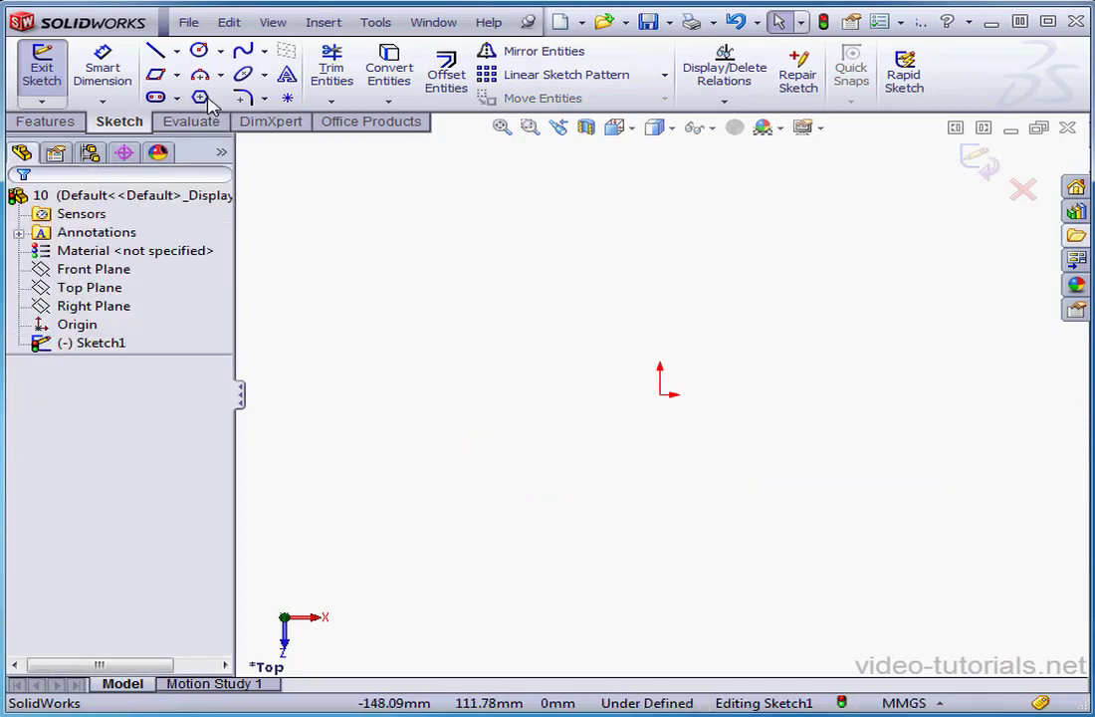
Sketch a square corner rectangle about 47 mm per side, down and to the left of the origin, and highlight its equal relation.
left_click(178, 77)
left_click(214, 96)
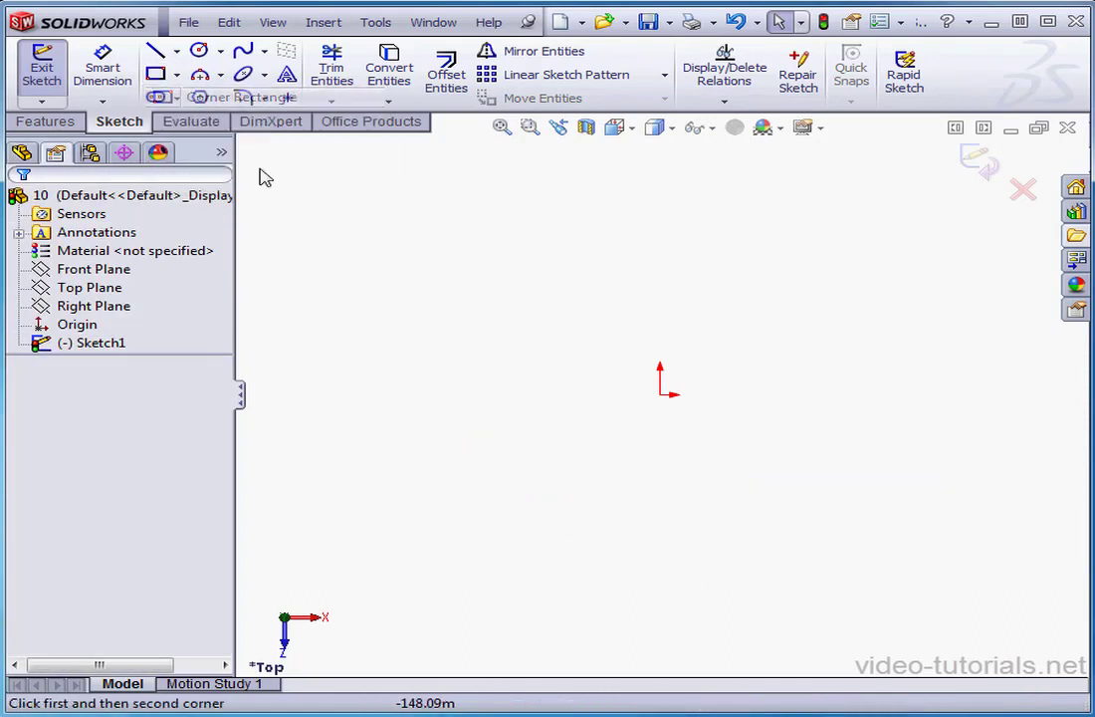
left_click(368, 540)
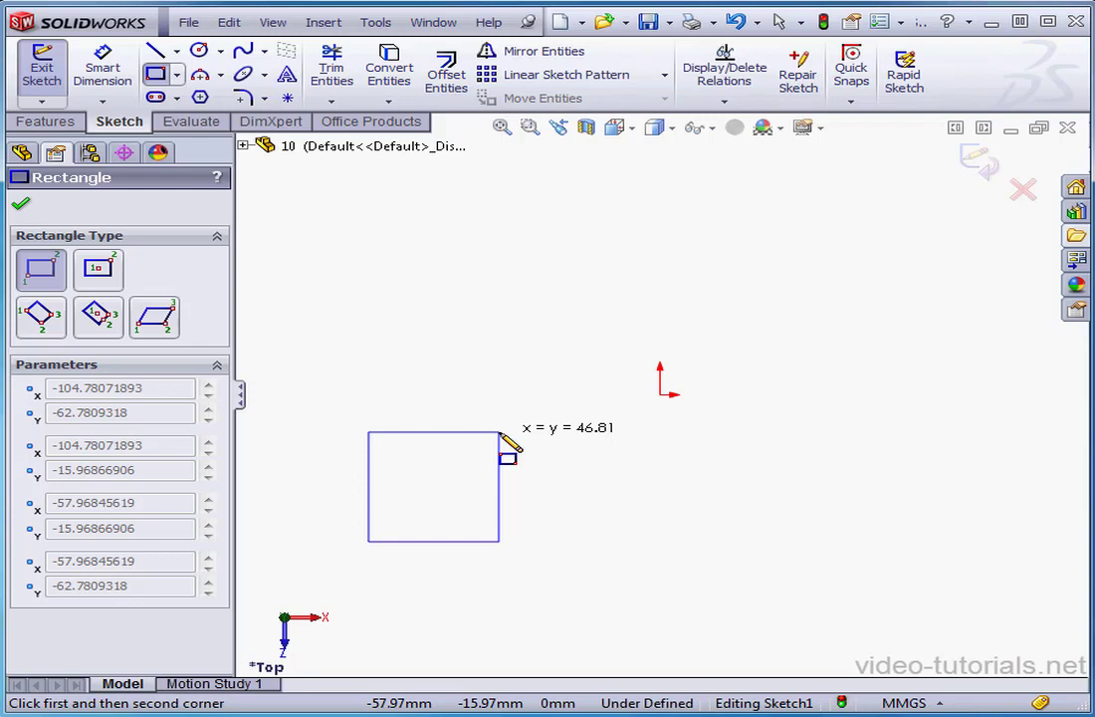
left_click(499, 434)
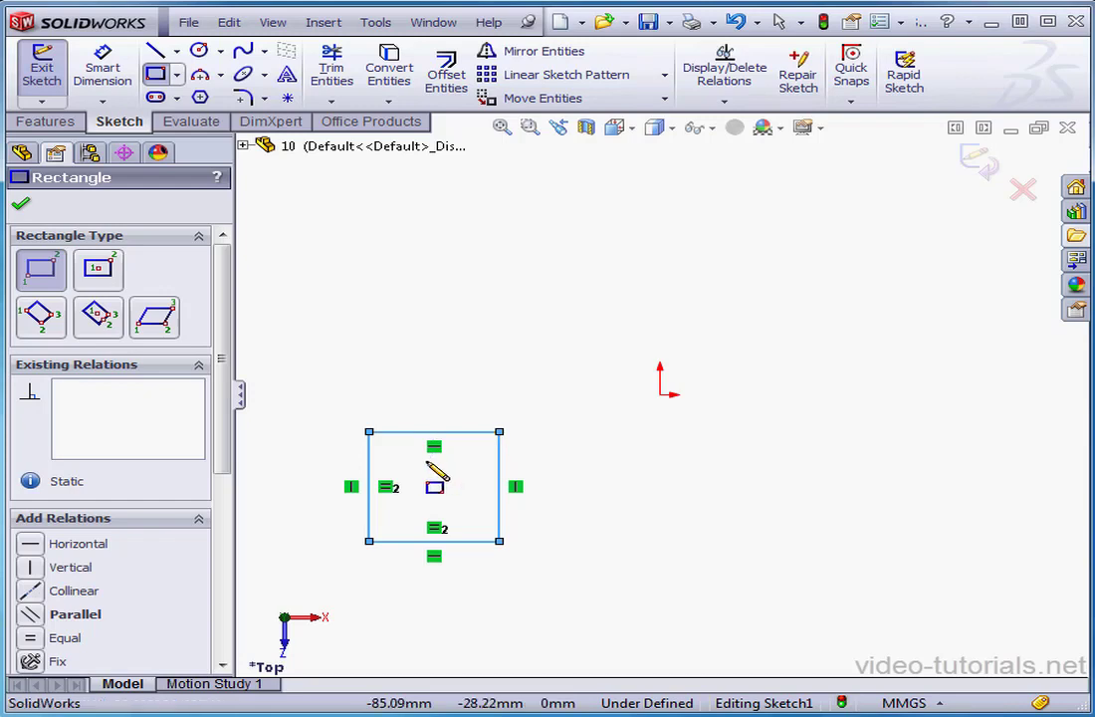
right_click(523, 377)
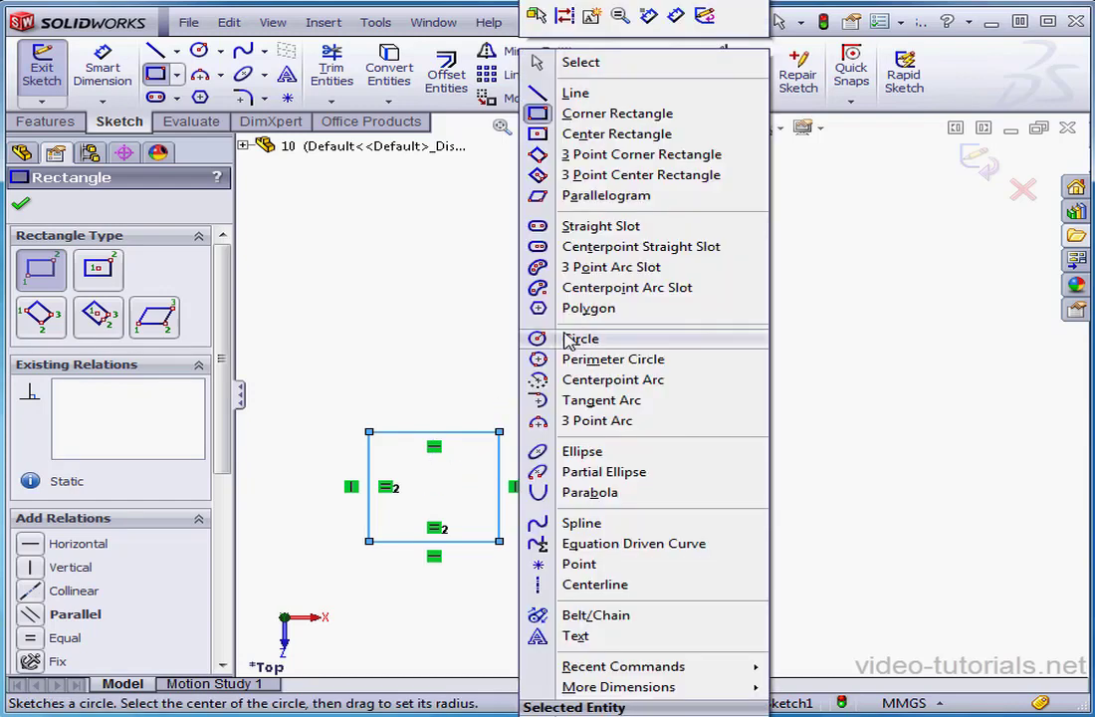
left_click(581, 62)
left_click(435, 529)
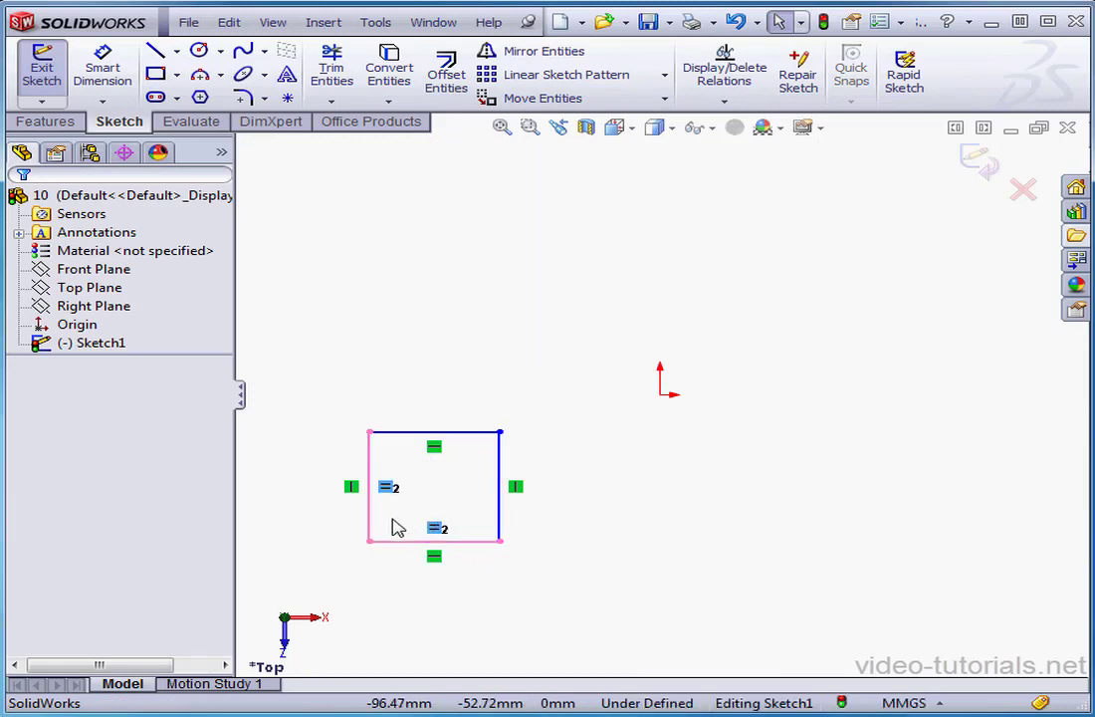
Sketch a 90° three-point arc above the square, with a horizontal chord of about 60 mm and a radius of about 43 mm.
left_click(220, 76)
left_click(212, 140)
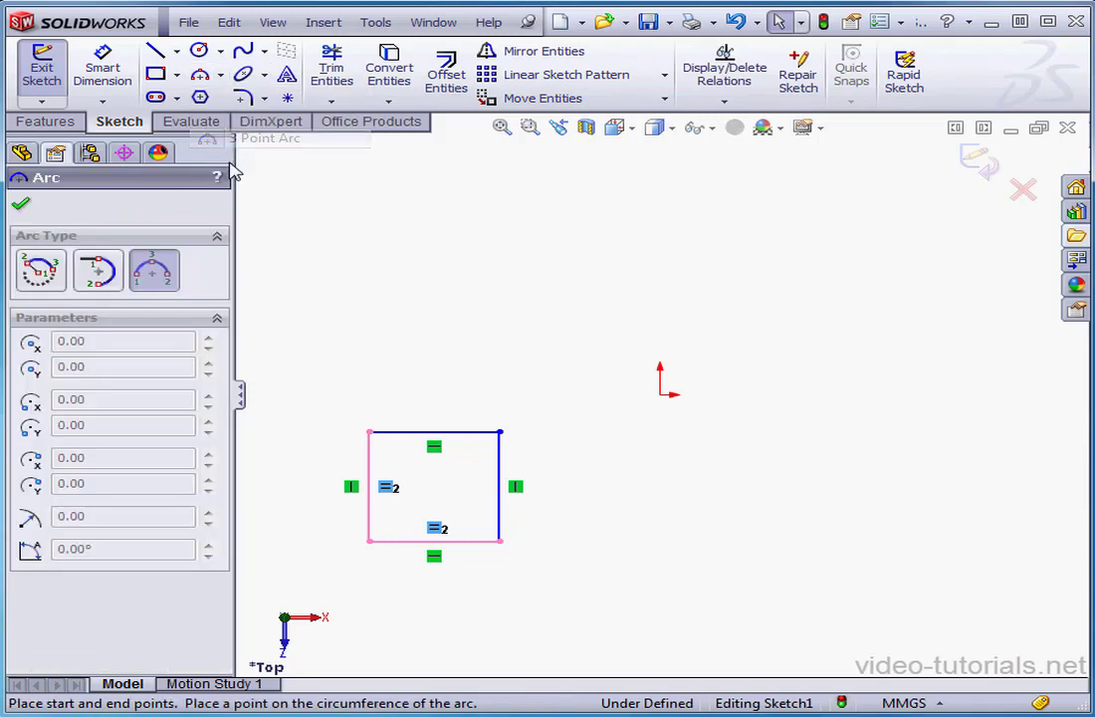
left_click(307, 264)
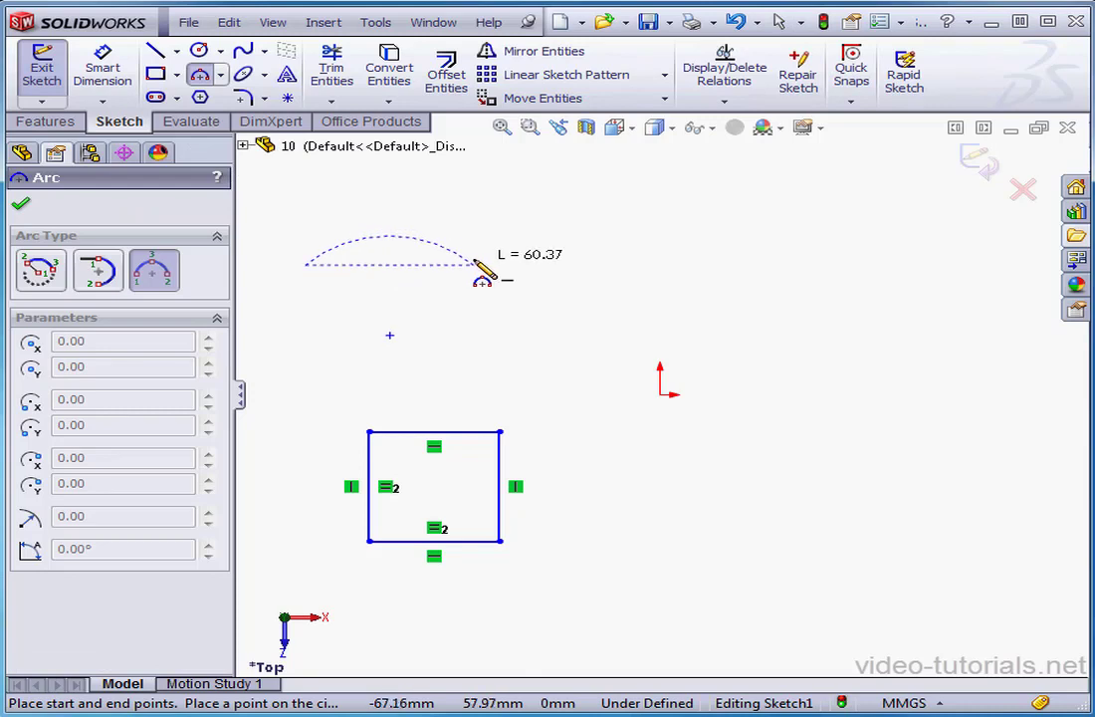
left_click(475, 264)
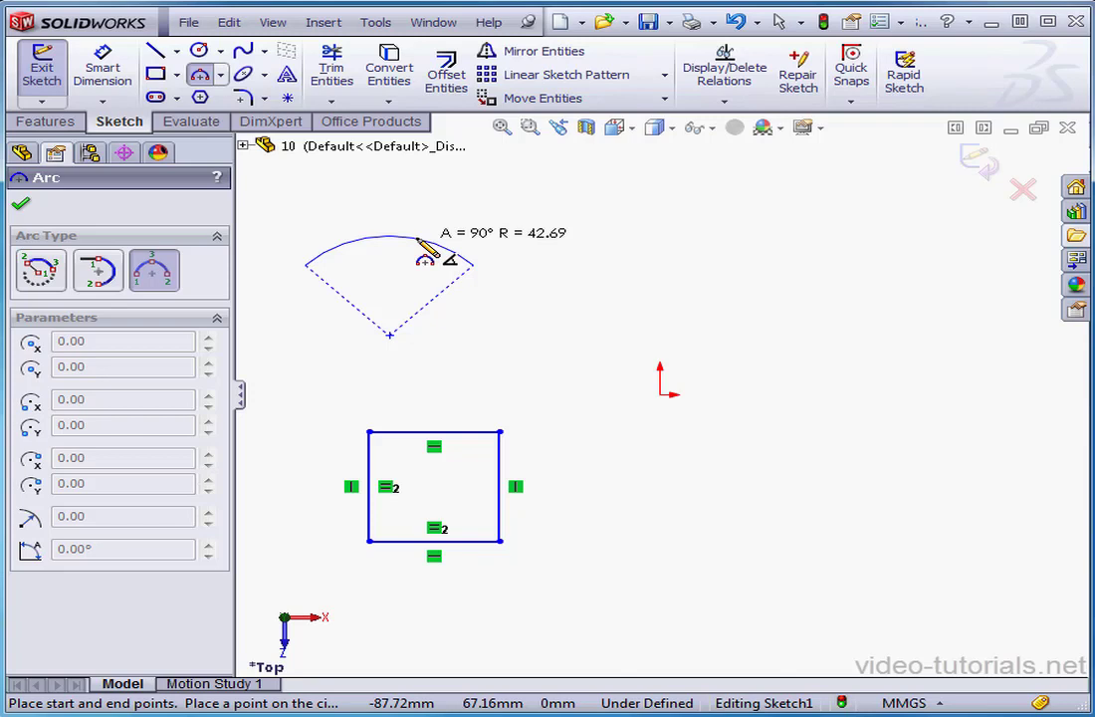
left_click(418, 241)
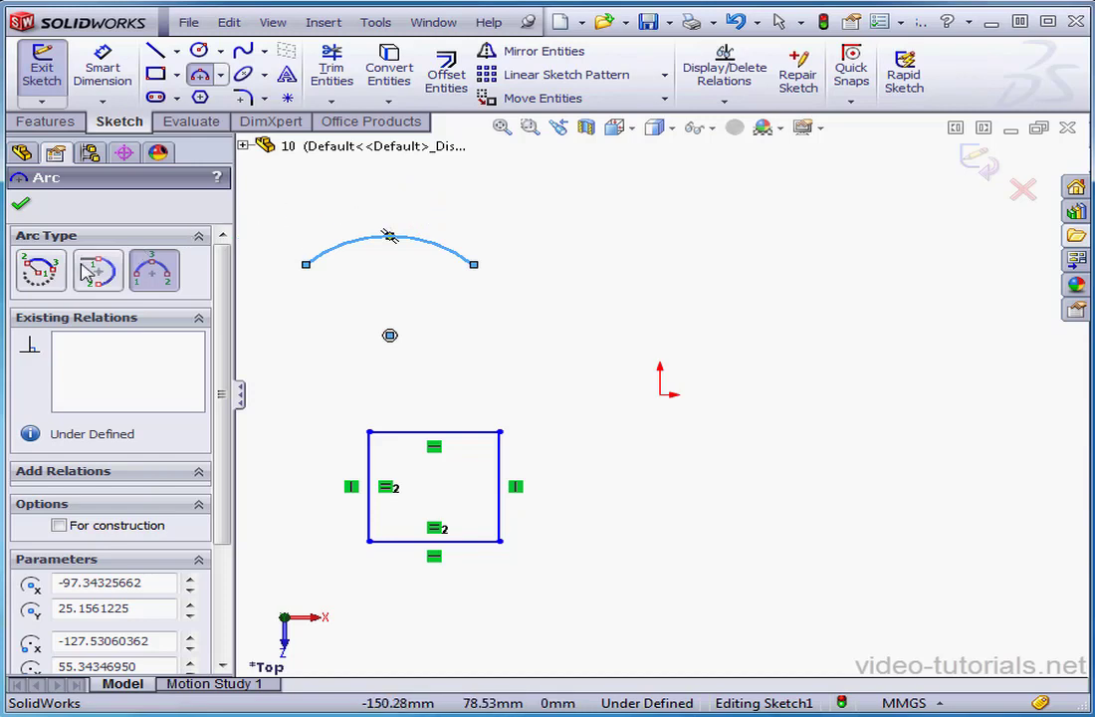
Sketch a centerpoint arc of about 62° up and to the right of the origin, with its center near X 42, Y 30 mm.
left_click(43, 269)
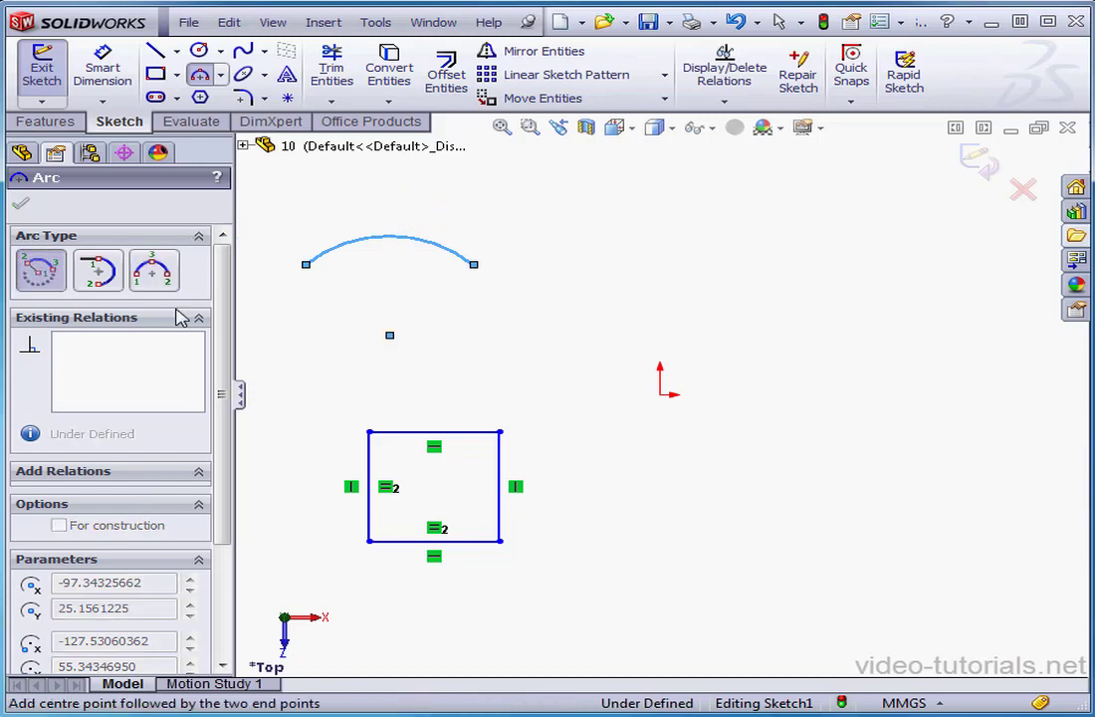
left_click(777, 325)
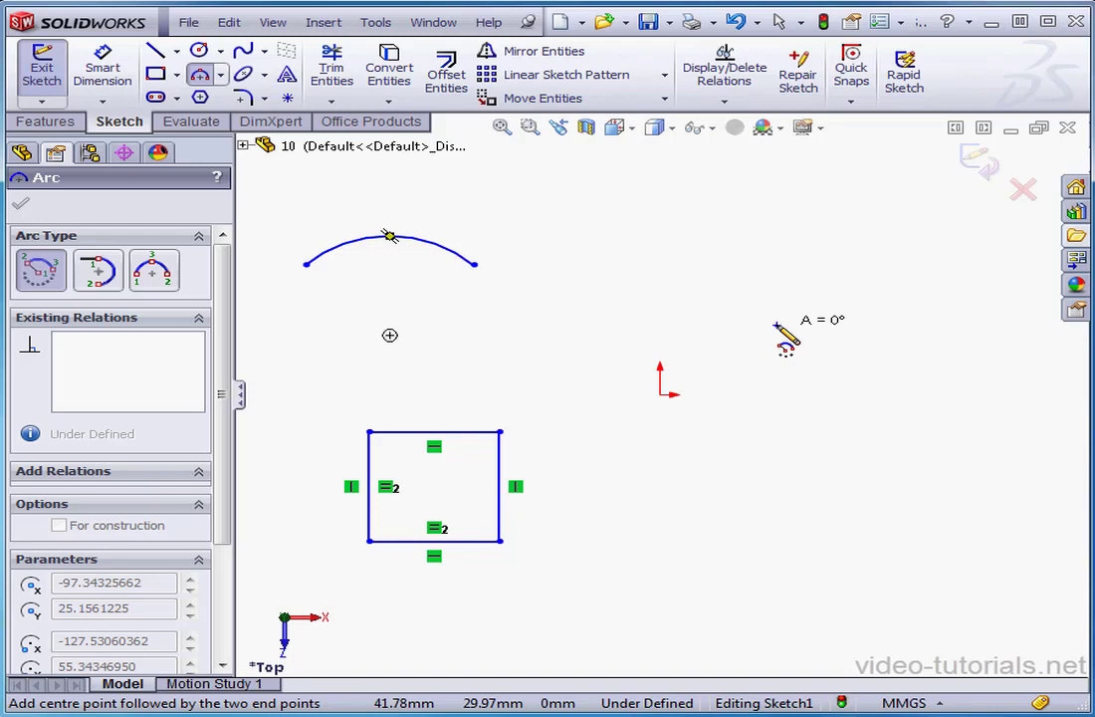
left_click(701, 256)
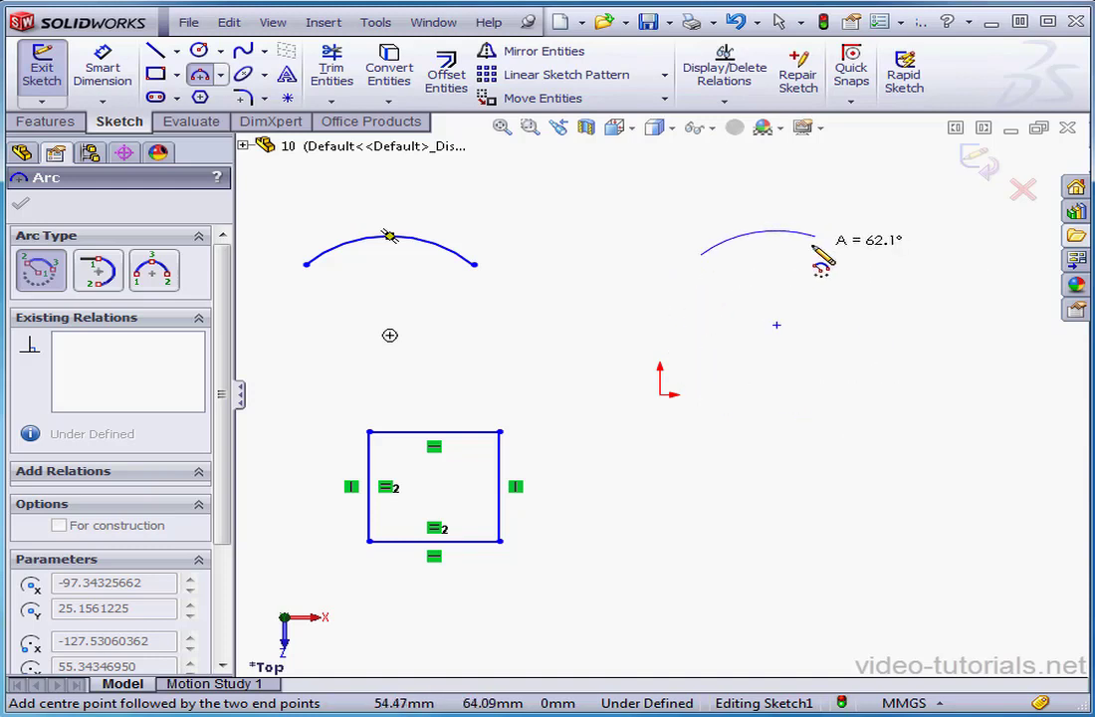
left_click(812, 239)
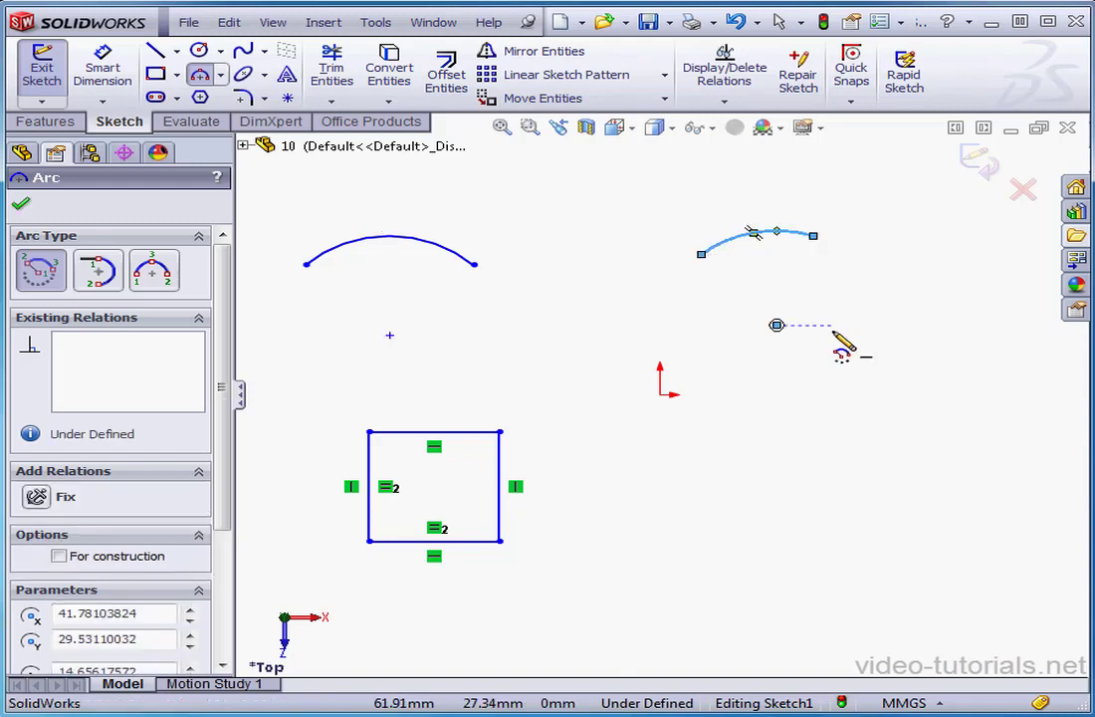
key("Escape")
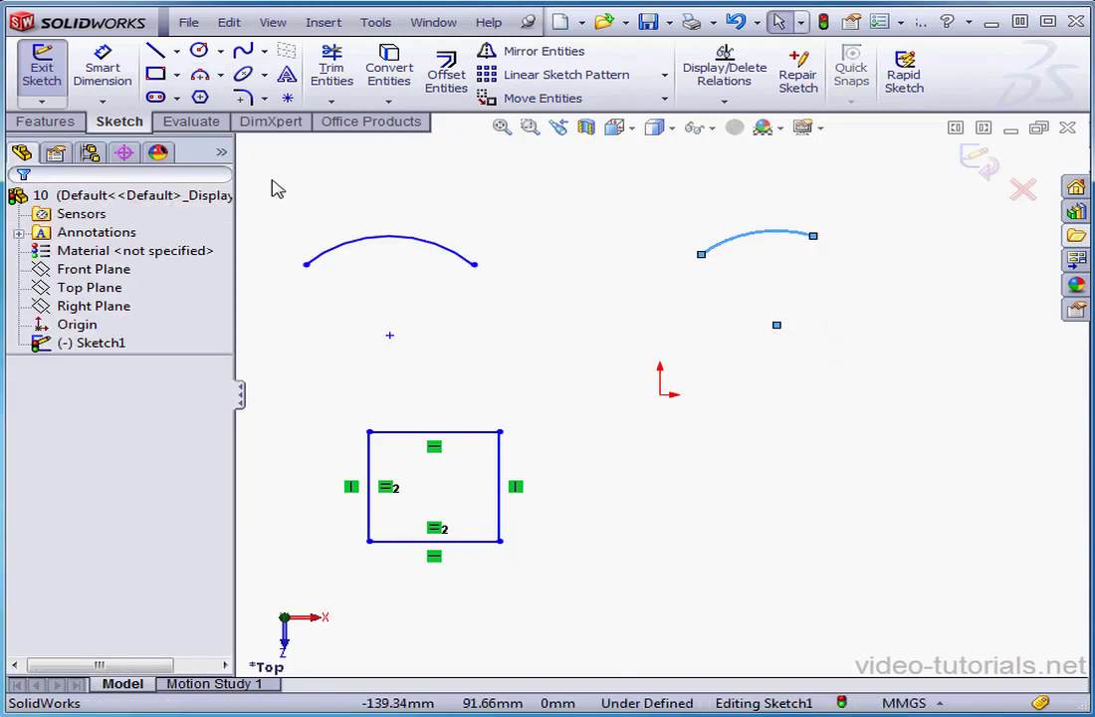
Delete the square and both arcs from the sketch.
mouse_move(266, 175)
left_mouse_down()
mouse_move(453, 426)
mouse_move(940, 592)
mouse_move(931, 607)
left_mouse_up()
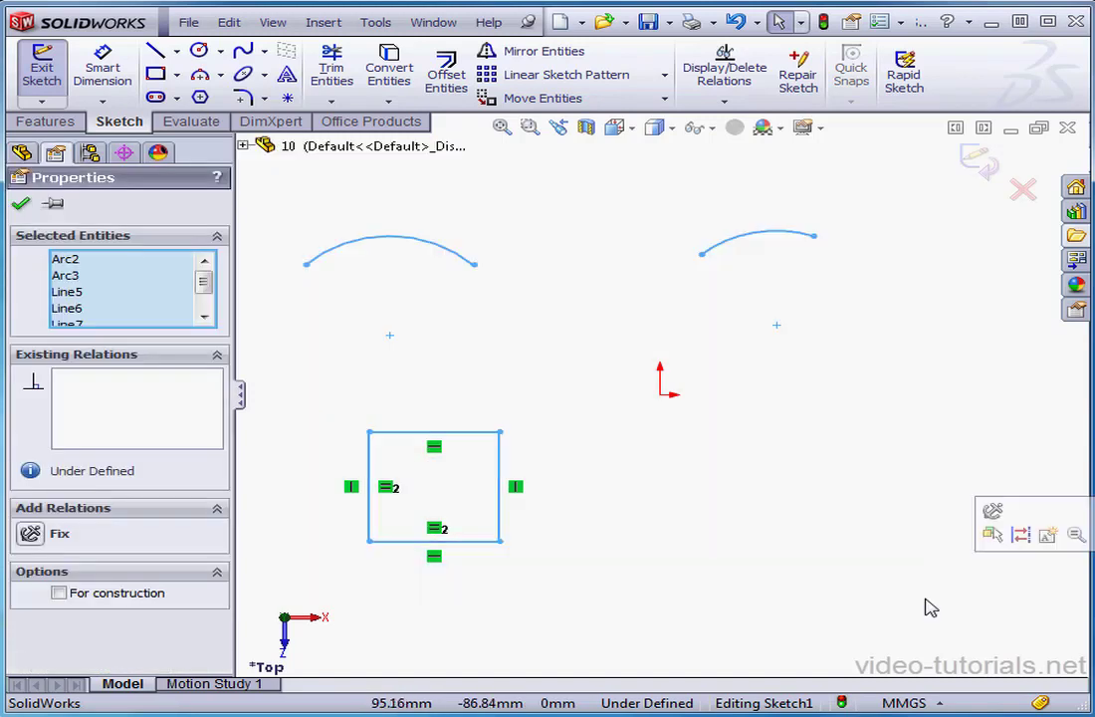
key("Delete")
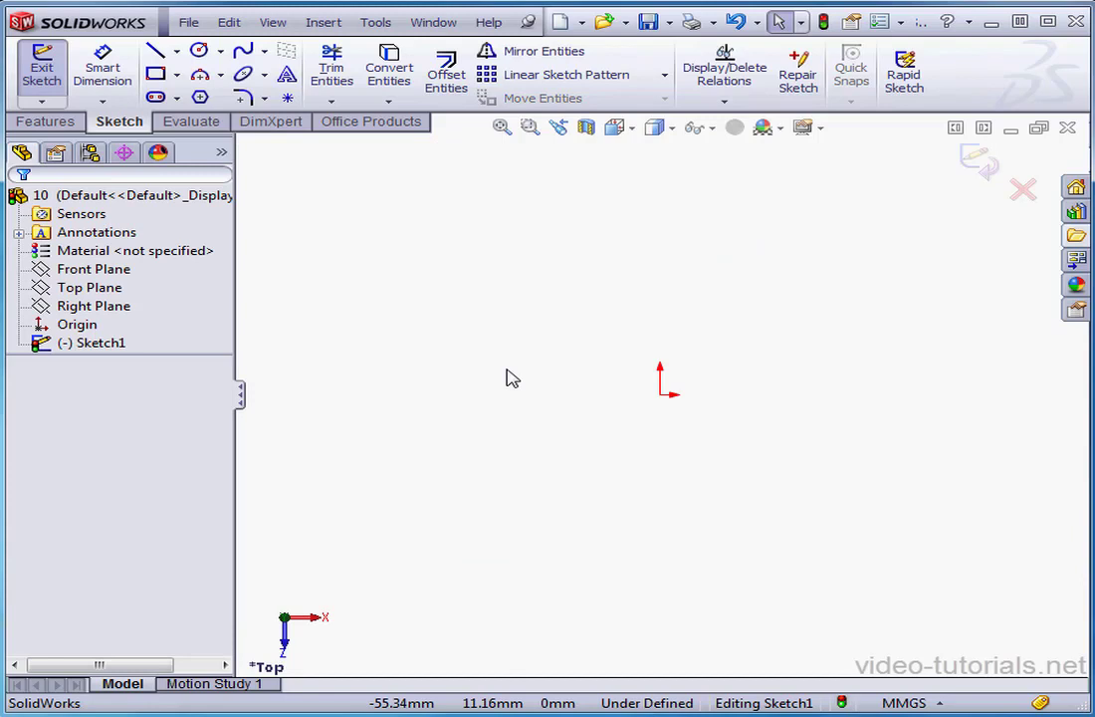
Sketch a corner rectangle that encloses the origin.
left_click(156, 74)
left_click_drag(525, 482, 772, 380)
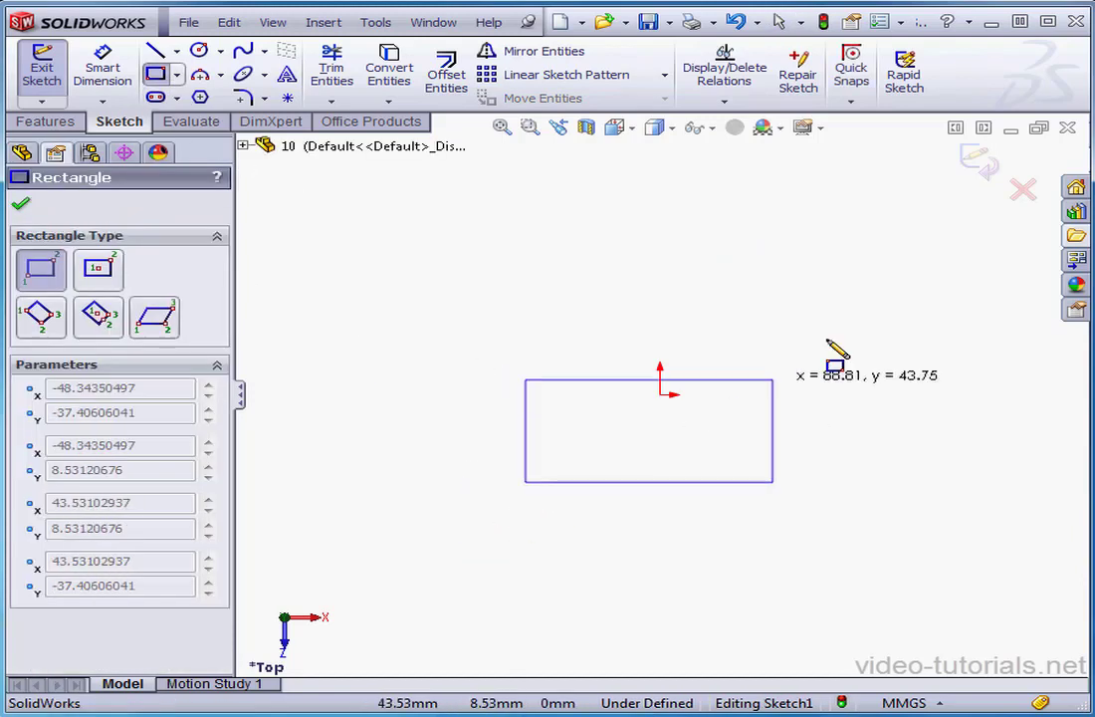
left_click_drag(826, 341, 771, 282)
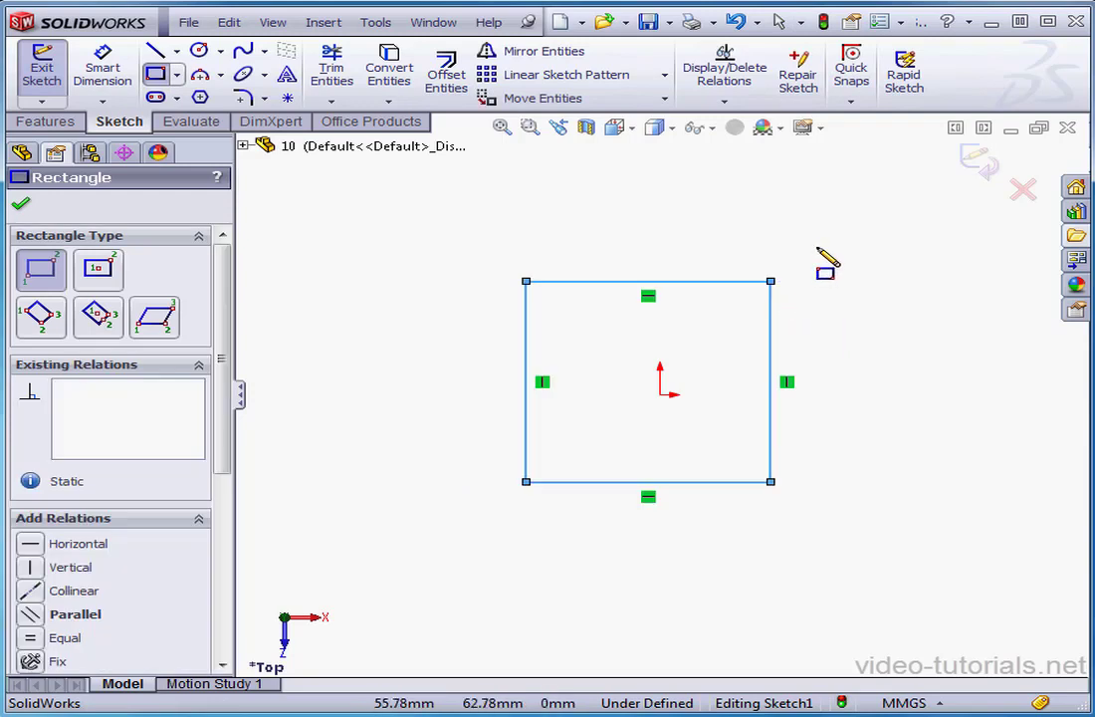
right_click(818, 251)
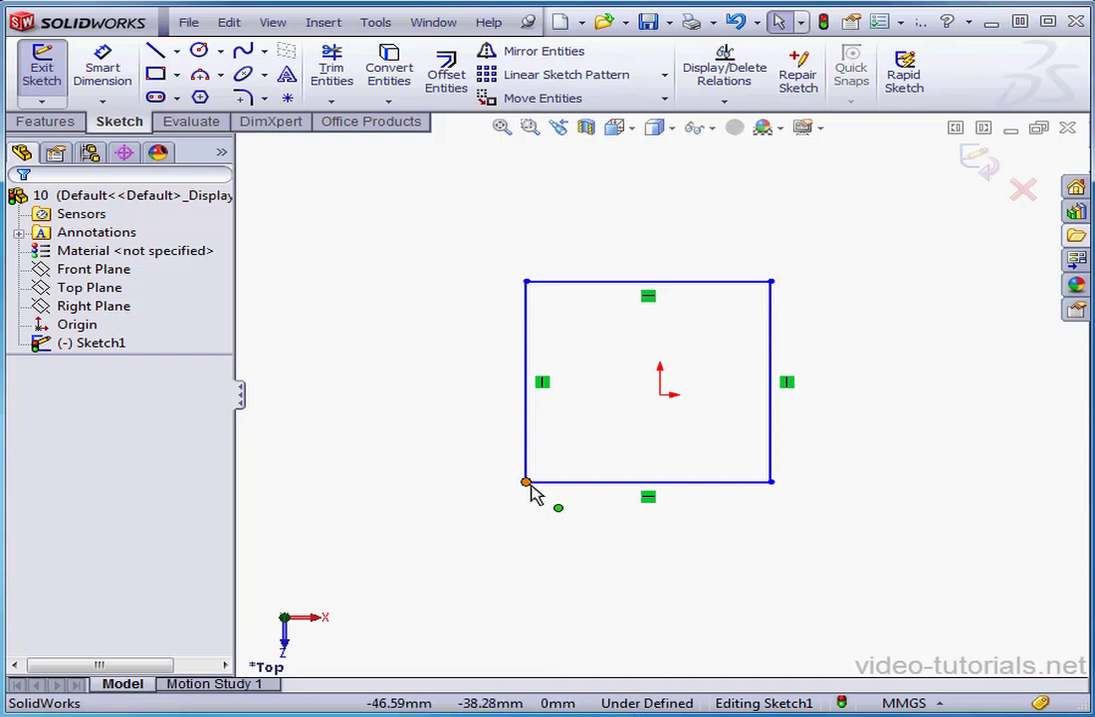
Reshape the rectangle by moving its lower-left, lower-right and upper-right corners, placing the upper-right one at about X 54.5, Y 48.3 mm.
left_click_drag(528, 483, 552, 461)
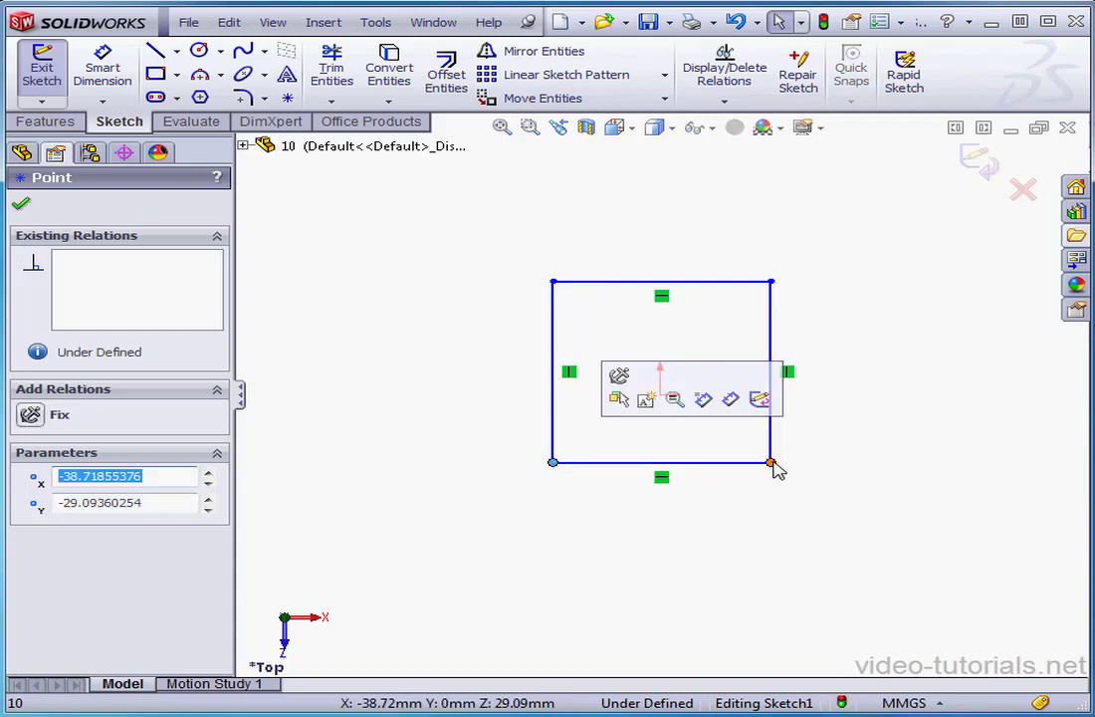
left_click_drag(776, 464, 849, 512)
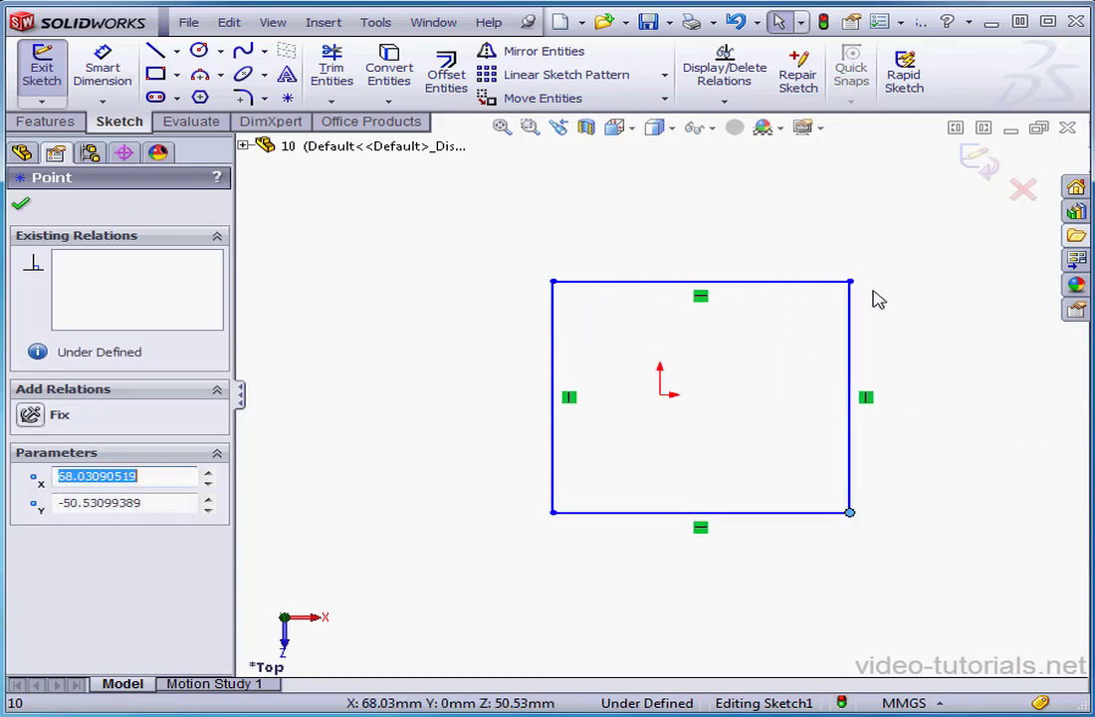
left_click_drag(849, 282, 812, 281)
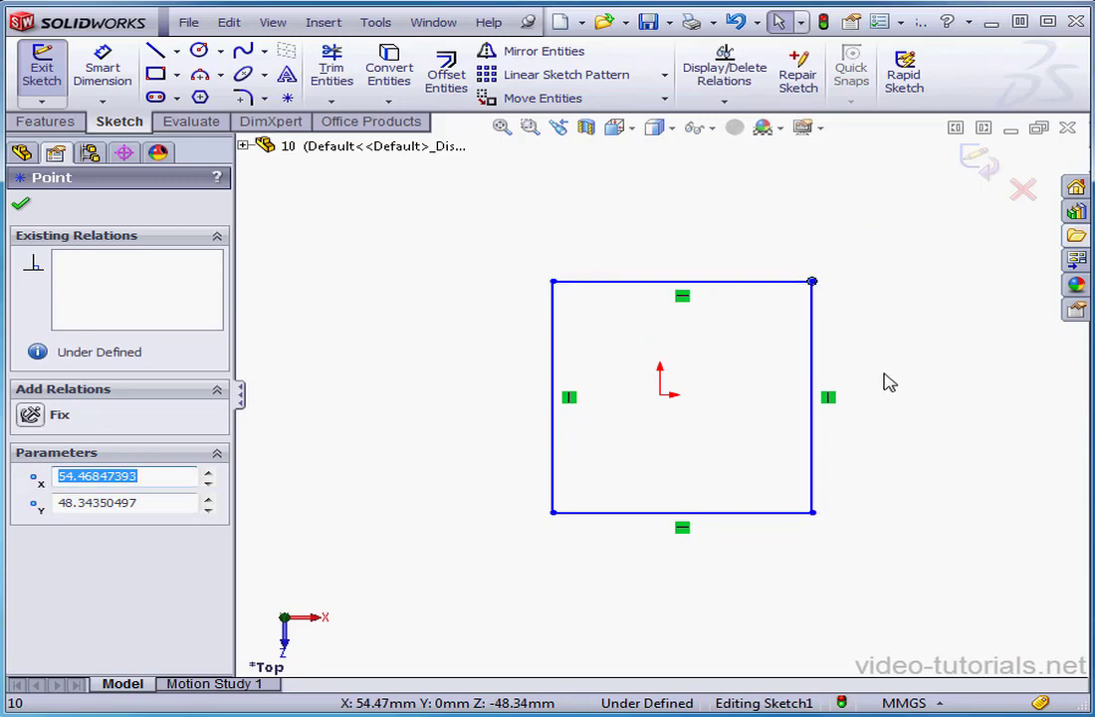
Highlight the vertical relation of the rectangle's right edge and the horizontal relation of its lower edge.
left_click(834, 403)
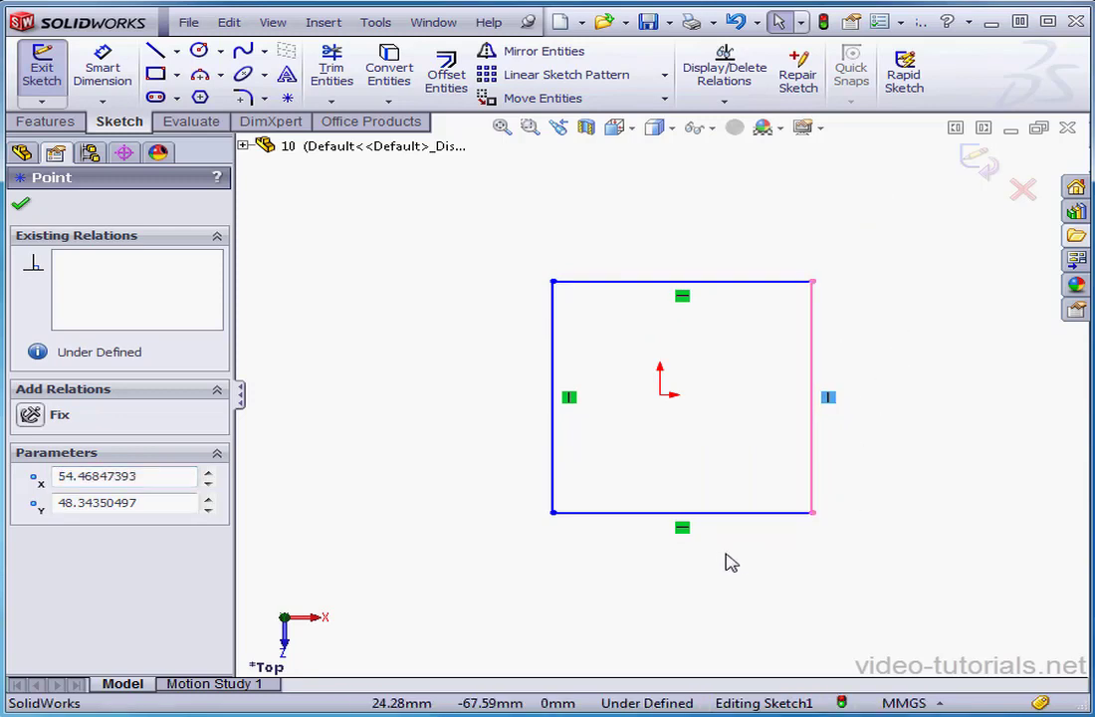
left_click(683, 528)
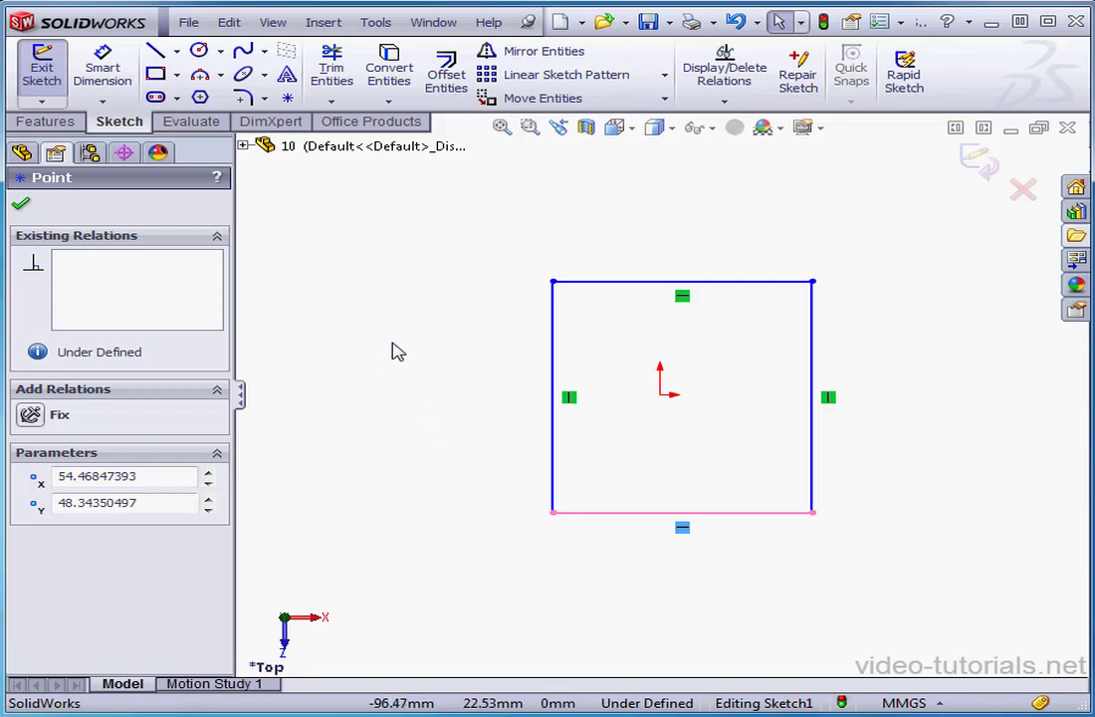
Make the rectangle's lower-left corner coincident with the origin.
key("Escape")
left_click(660, 395)
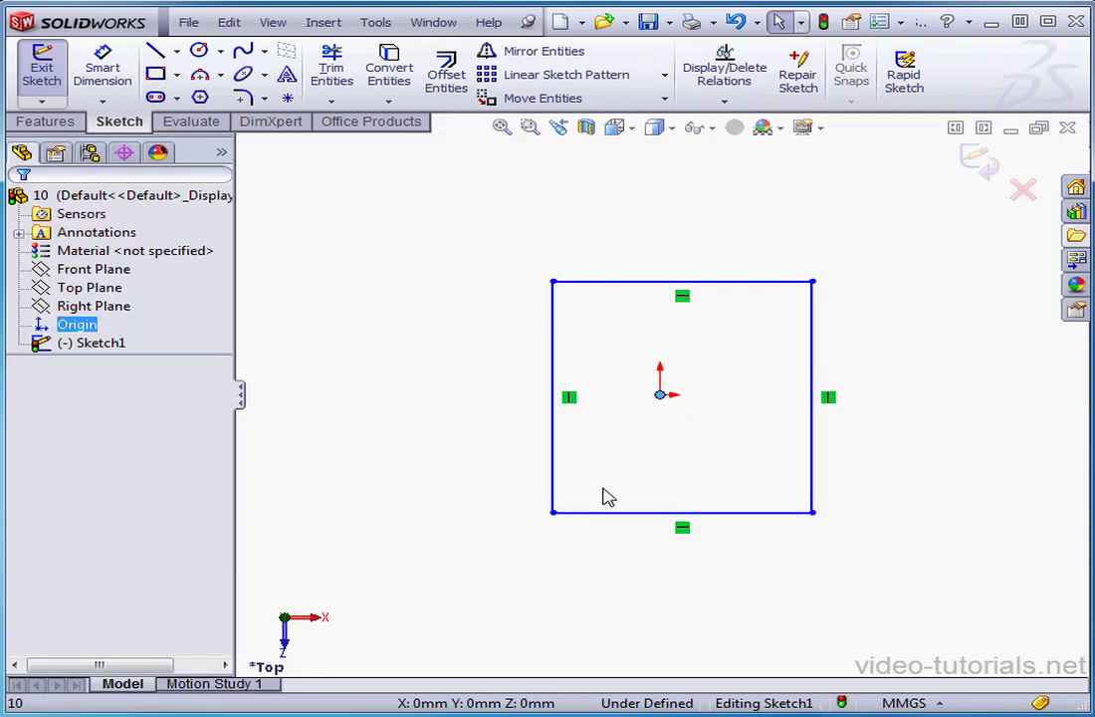
left_click(553, 512, "ctrl")
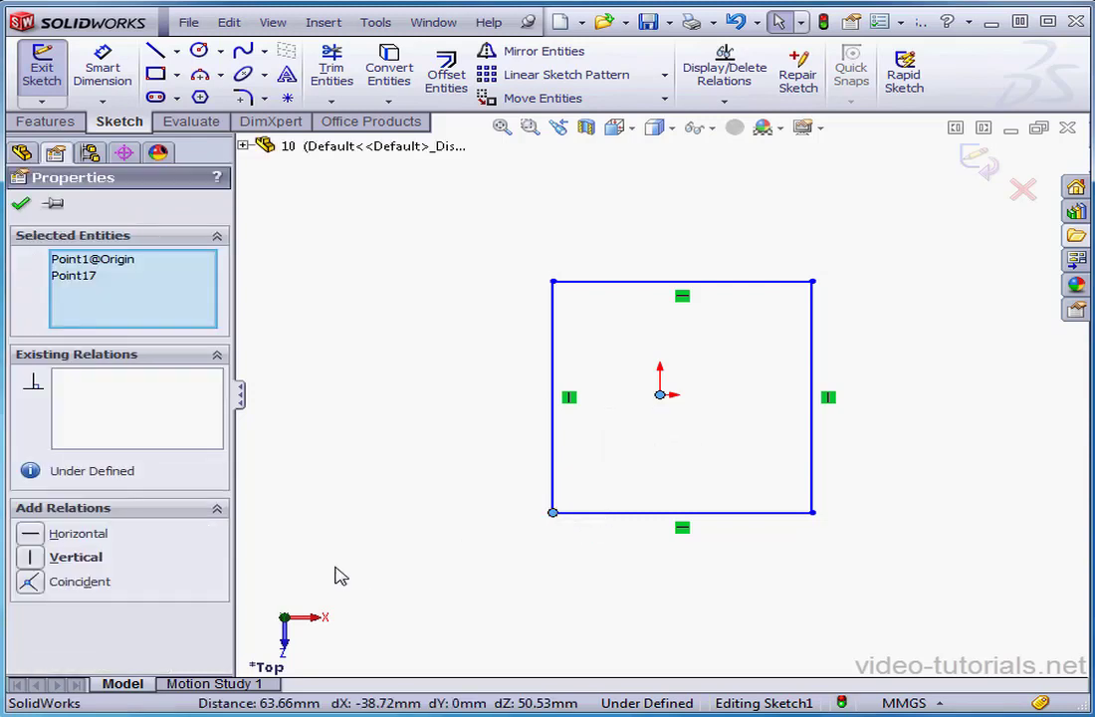
left_click(29, 581)
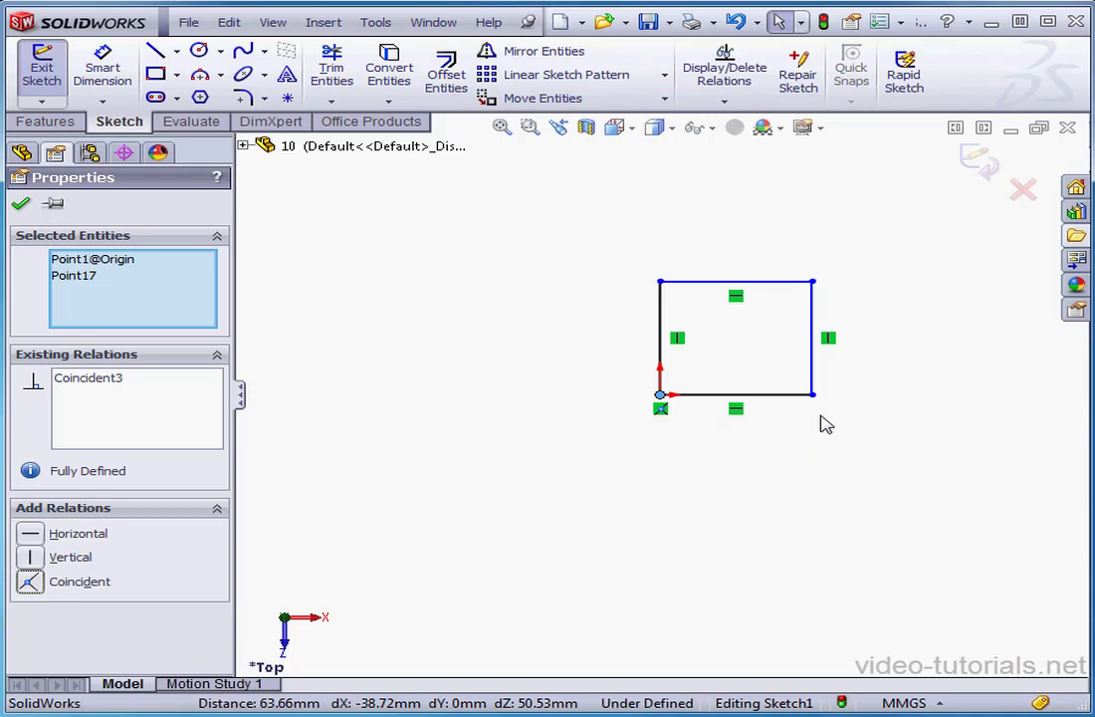
Resize the rectangle by moving its lower-right corner to about X 53.2 mm and its upper-left corner to about Y 65.8 mm.
mouse_move(815, 396)
left_mouse_down()
mouse_move(943, 391)
mouse_move(793, 386)
mouse_move(808, 394)
left_mouse_up()
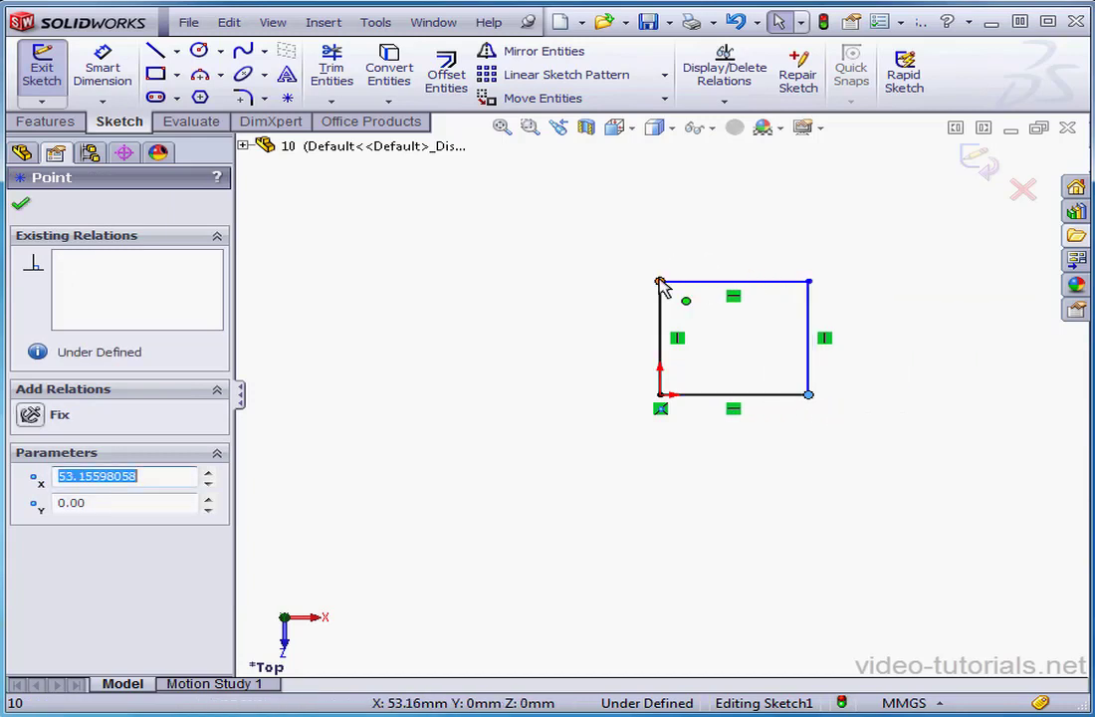
left_click_drag(660, 282, 659, 240)
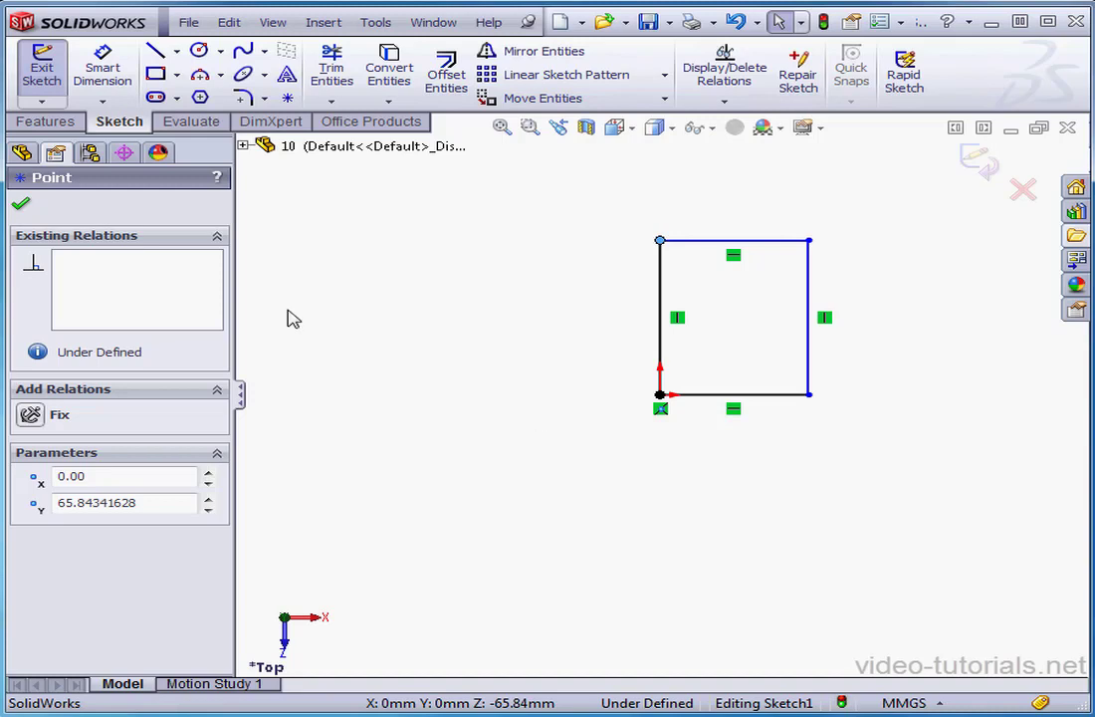
Dimension the rectangle's left edge with Smart Dimension, set it to 60 mm and rebuild with that value.
left_click(102, 100)
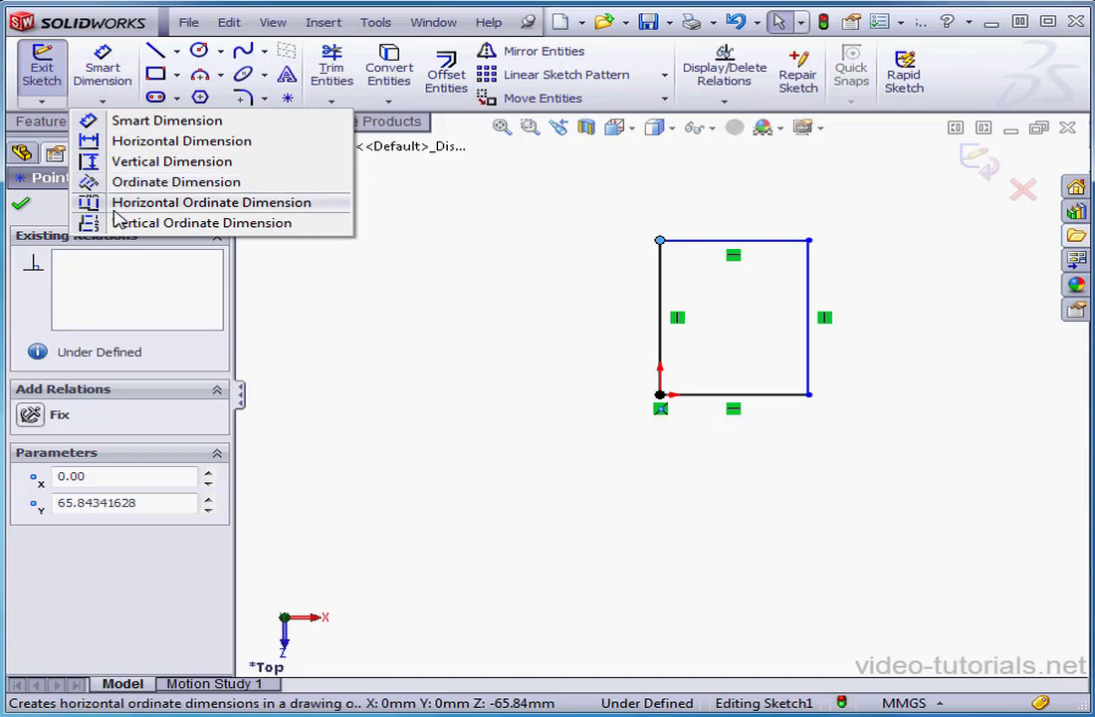
left_click(142, 126)
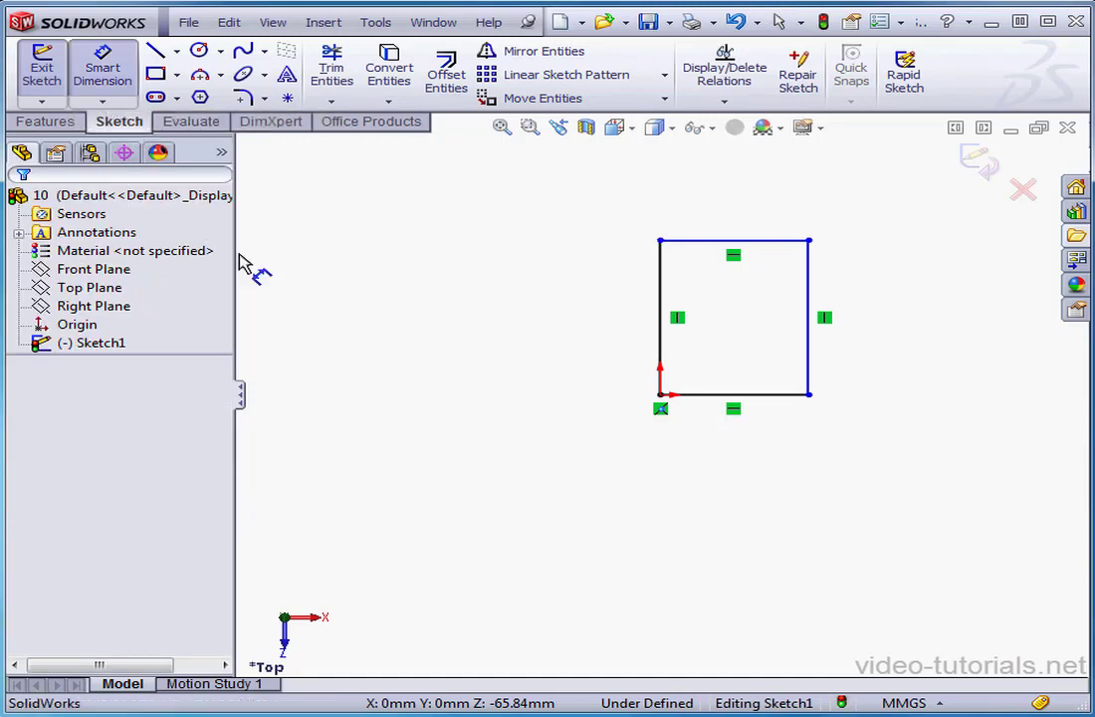
left_click(661, 331)
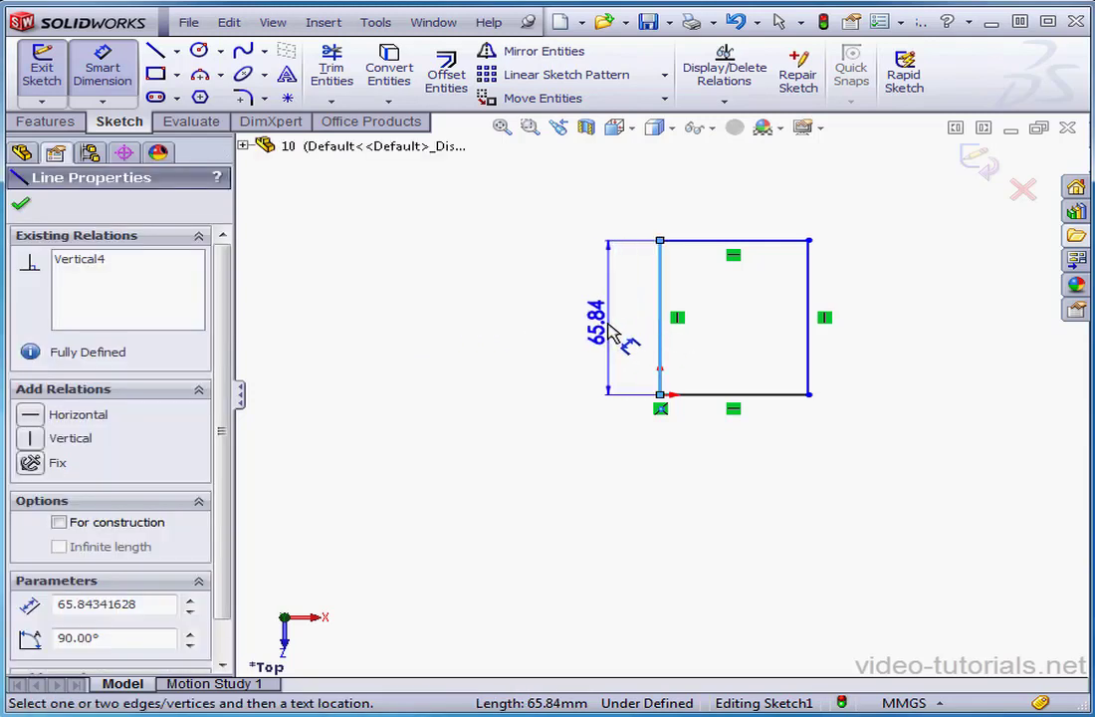
left_click(611, 338)
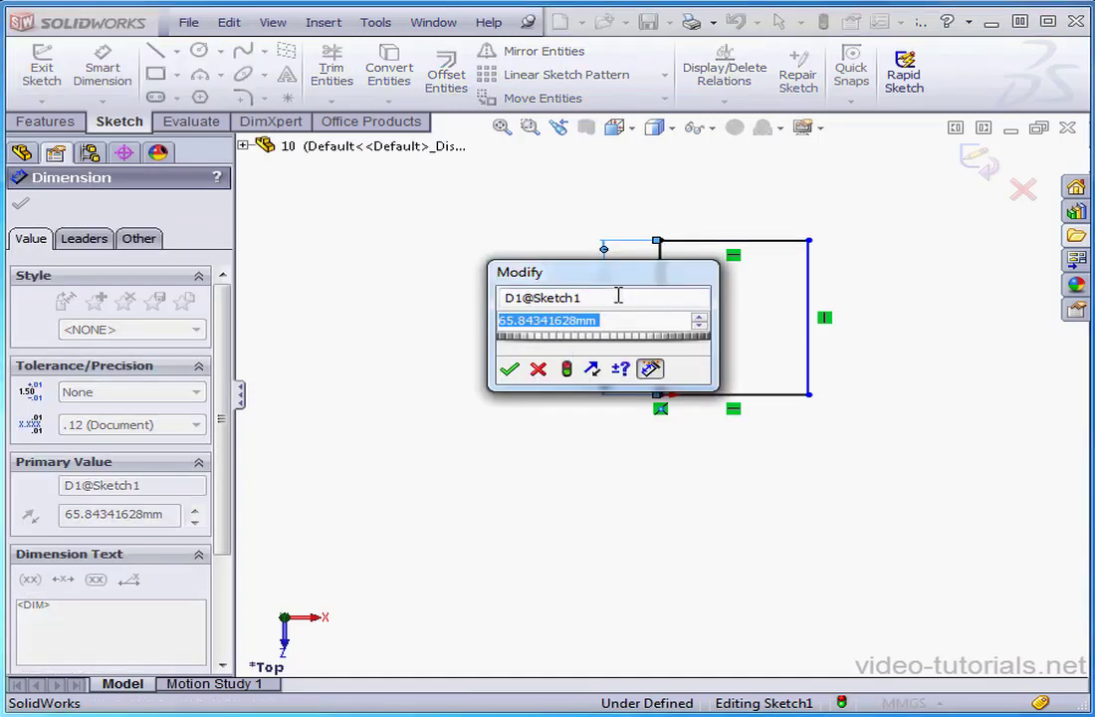
left_click_drag(623, 283, 468, 455)
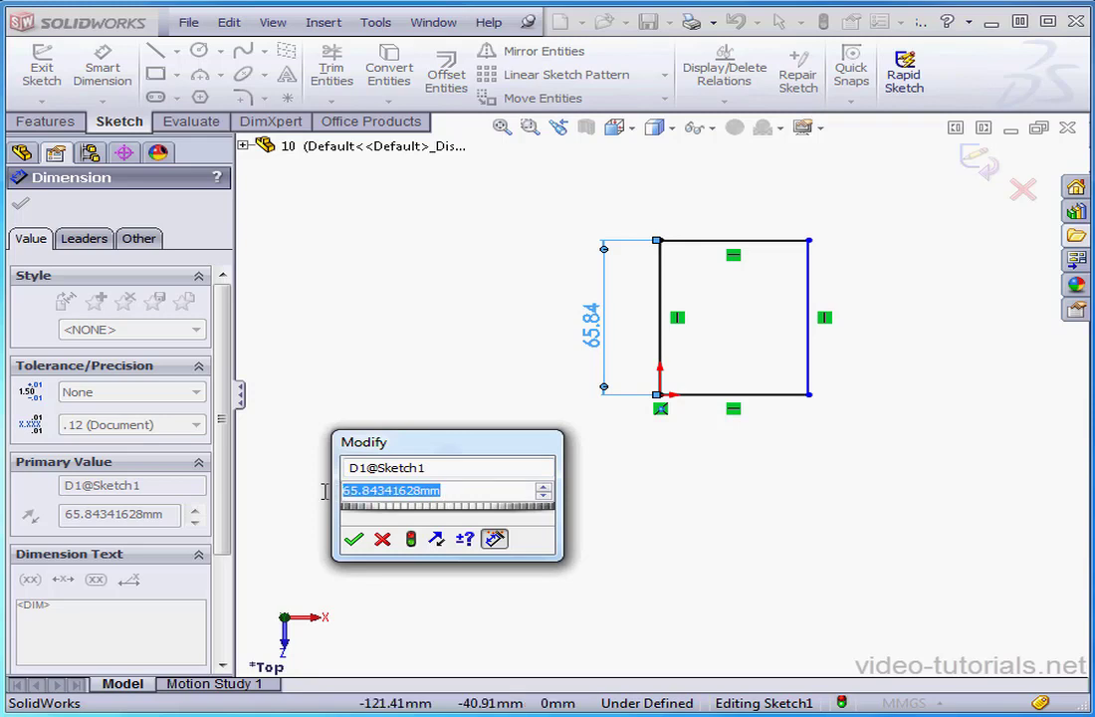
type("60")
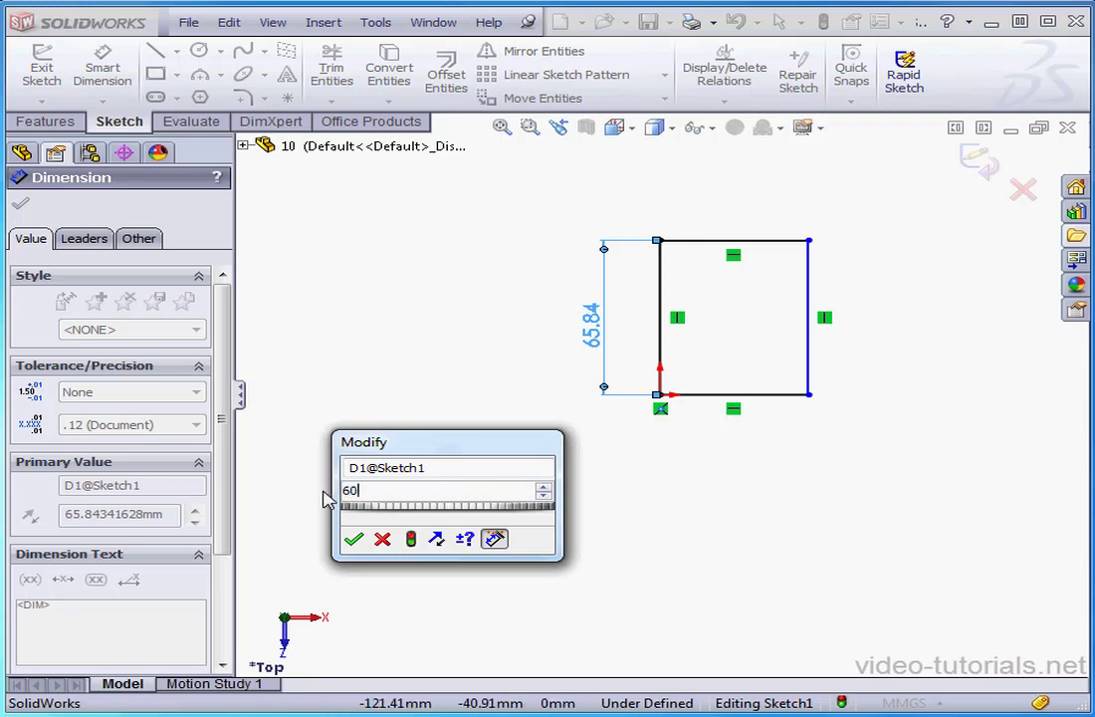
left_click(409, 537)
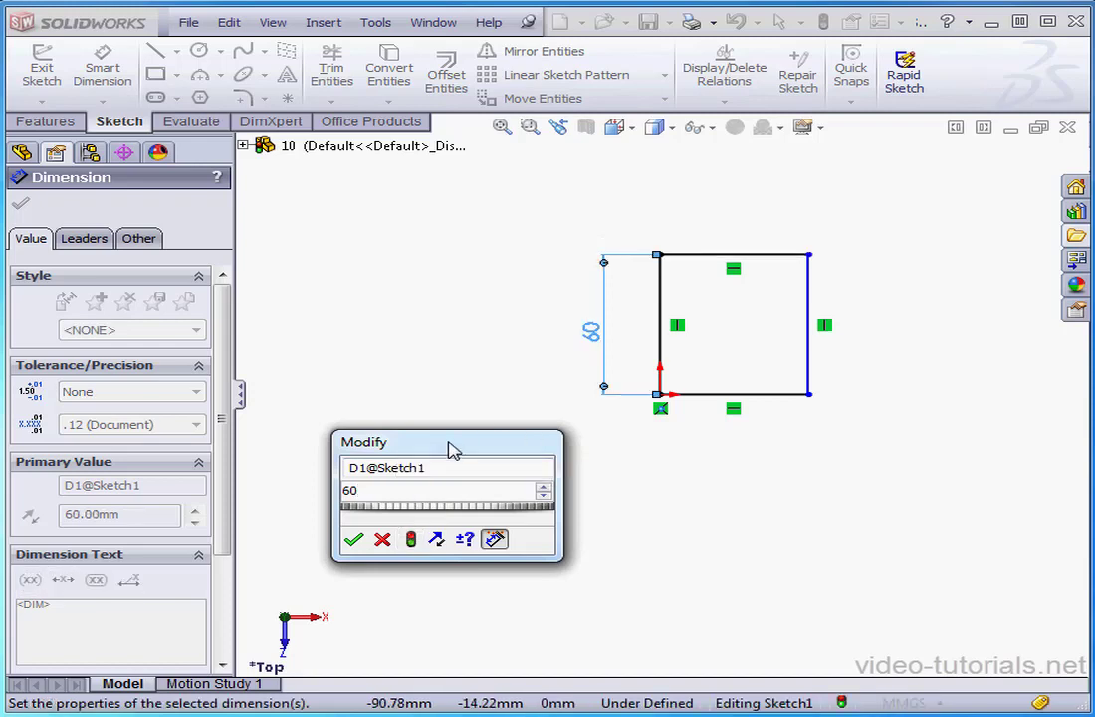
Step the left edge's dimension up twice in 10 mm increments, passing 70 mm, and back down to 60 mm.
left_click_drag(398, 514, 550, 511)
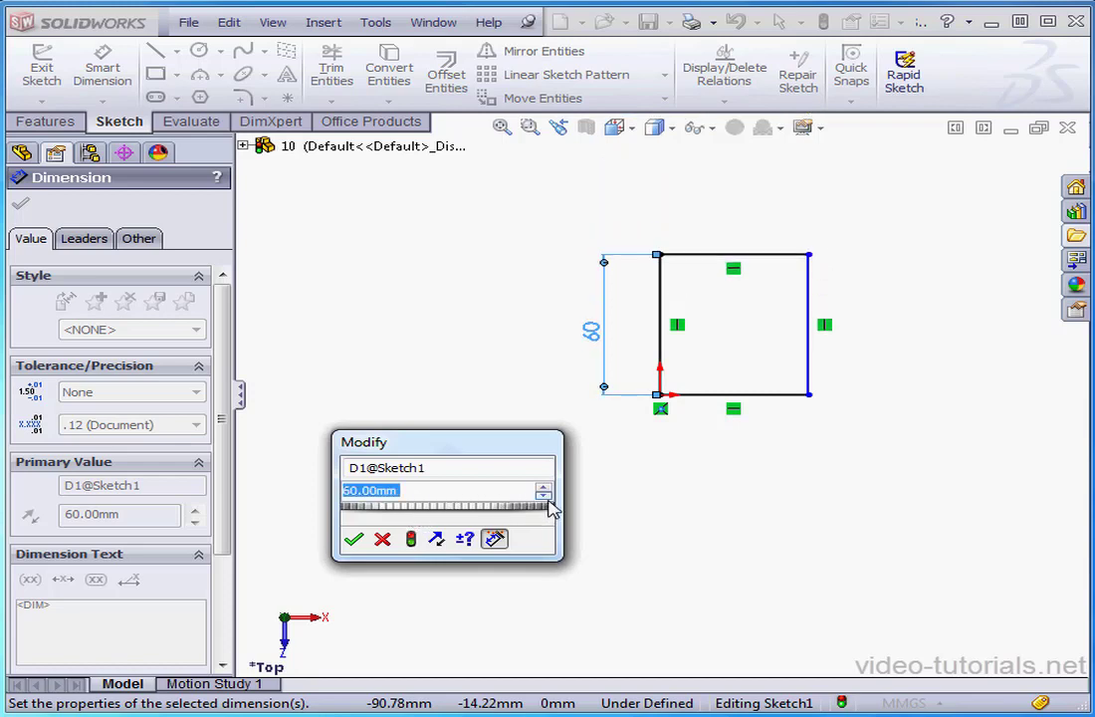
left_click(544, 487)
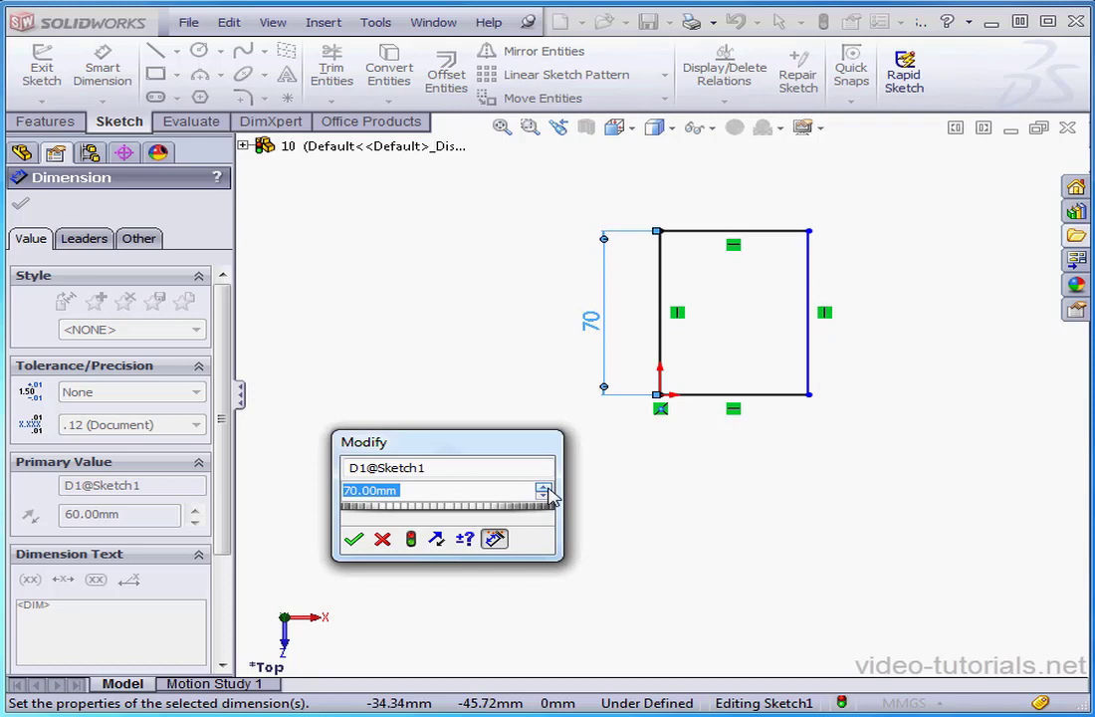
left_click(544, 488)
left_click(543, 497)
left_click(544, 497)
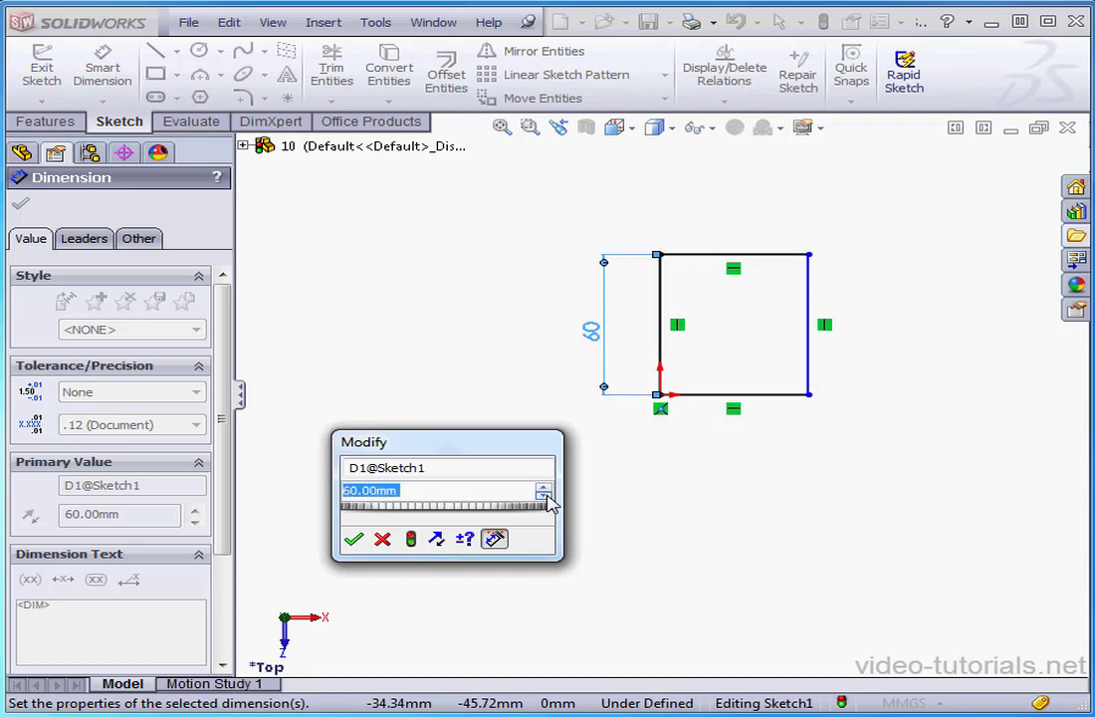
Reverse the sense of the height dimension to -60 mm and back twice, viewing its increment setting in between.
left_click(436, 538)
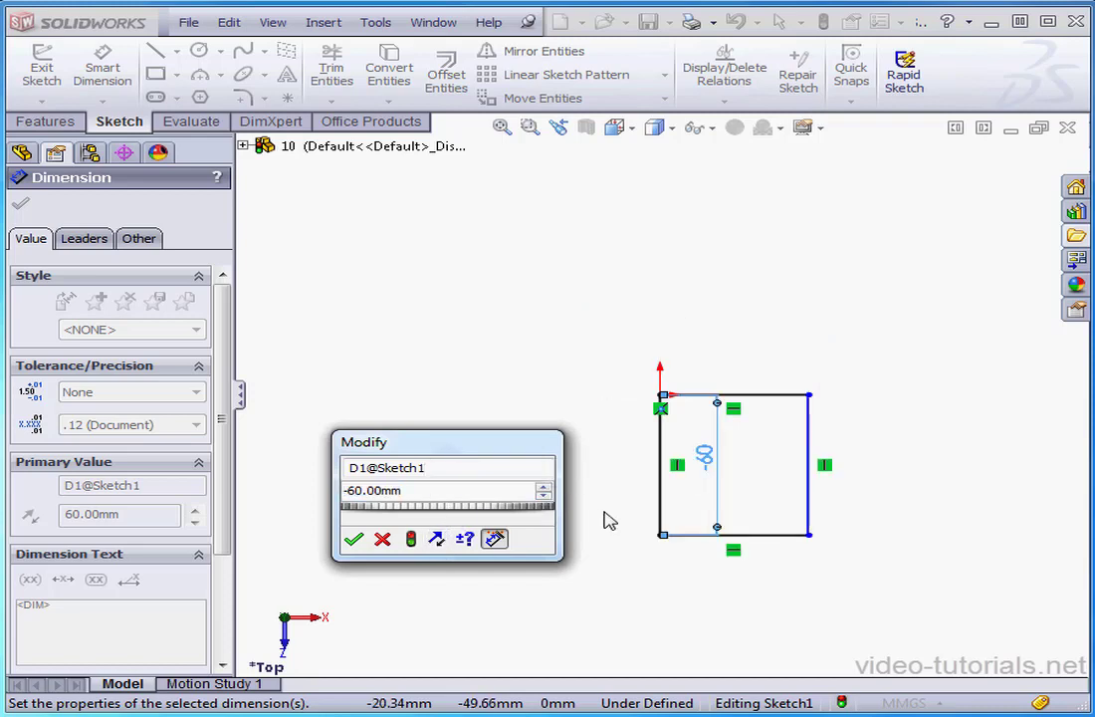
left_click(436, 538)
left_click(464, 538)
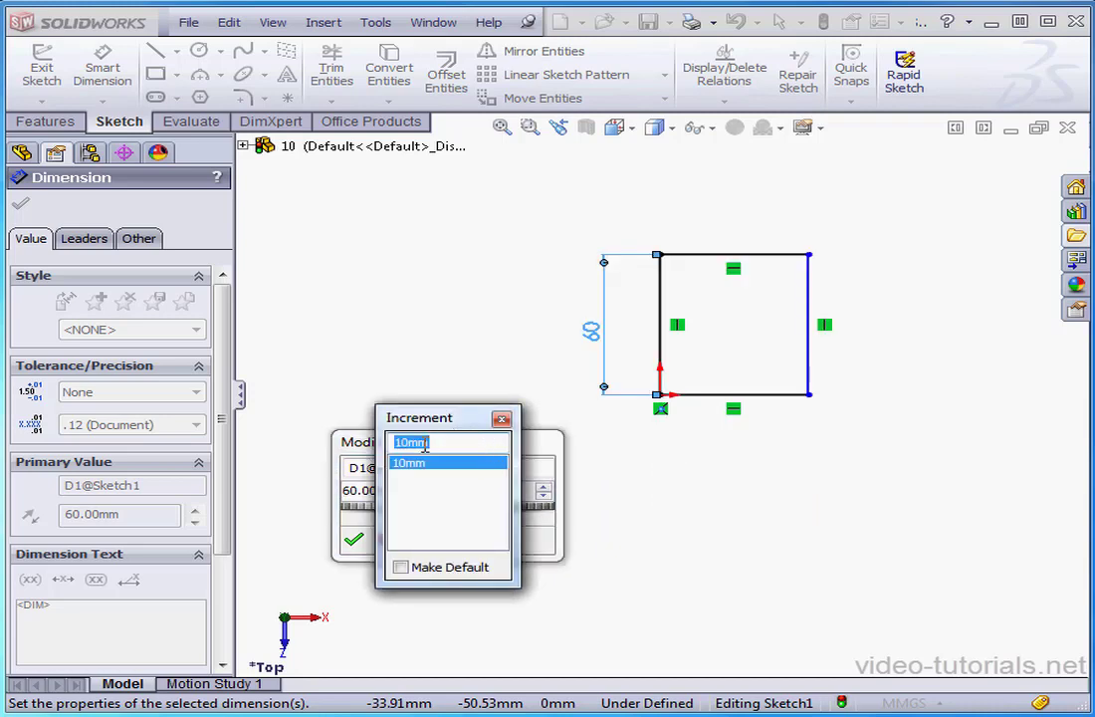
left_click(500, 419)
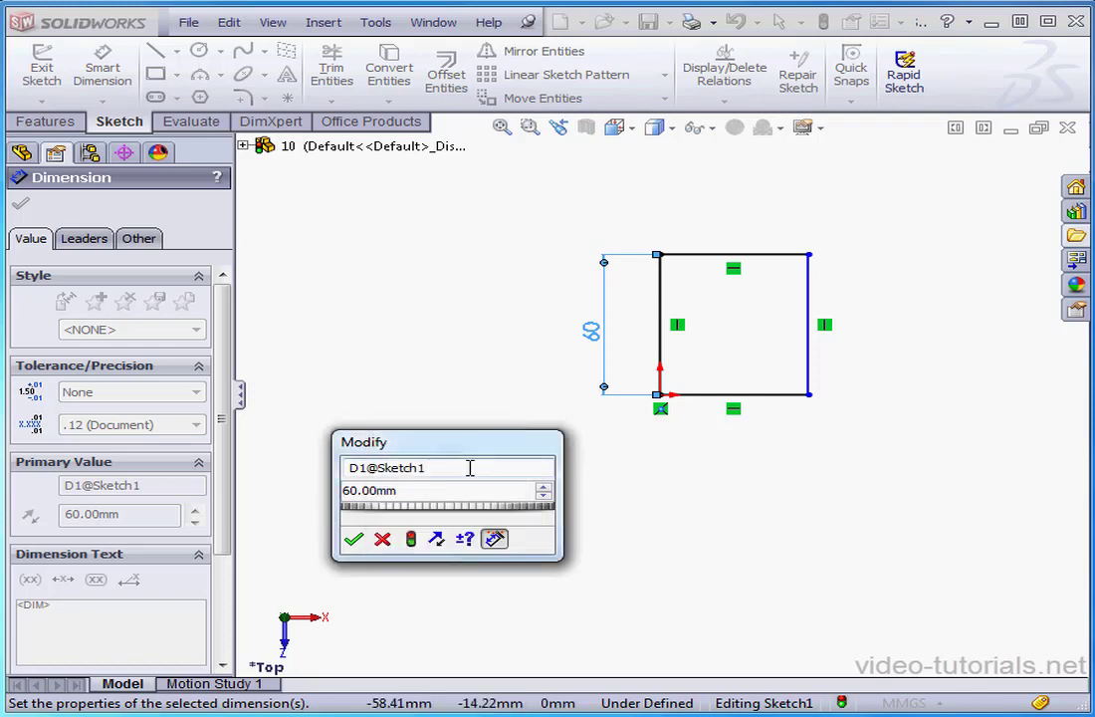
left_click(436, 538)
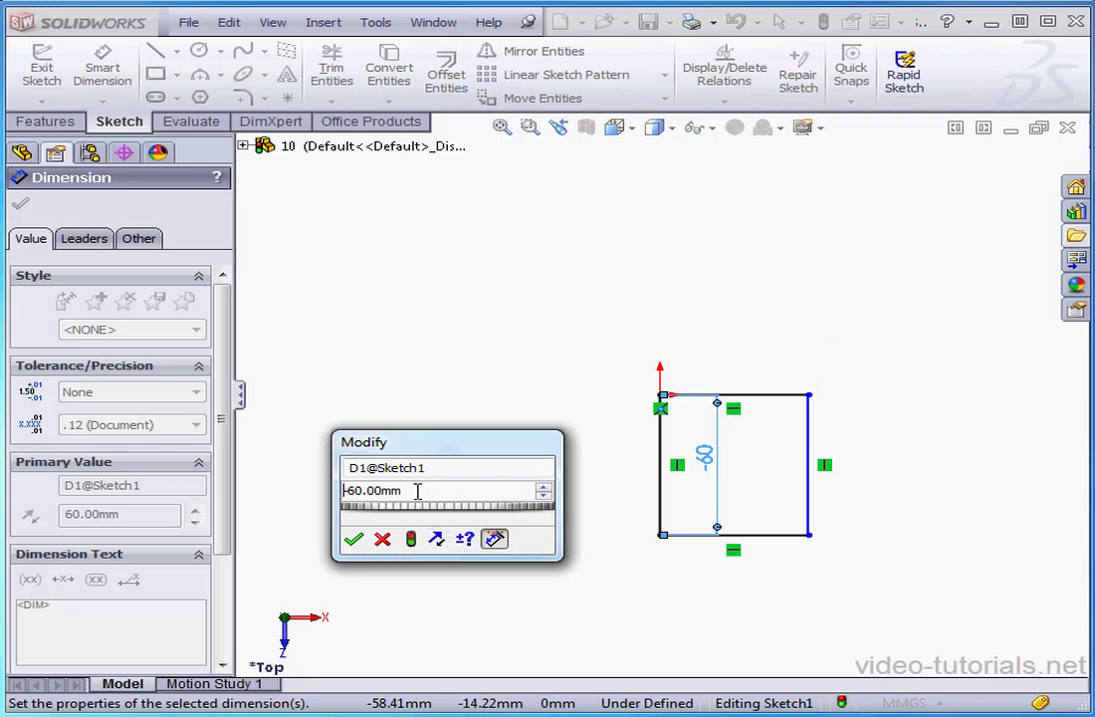
left_click_drag(417, 491, 347, 493)
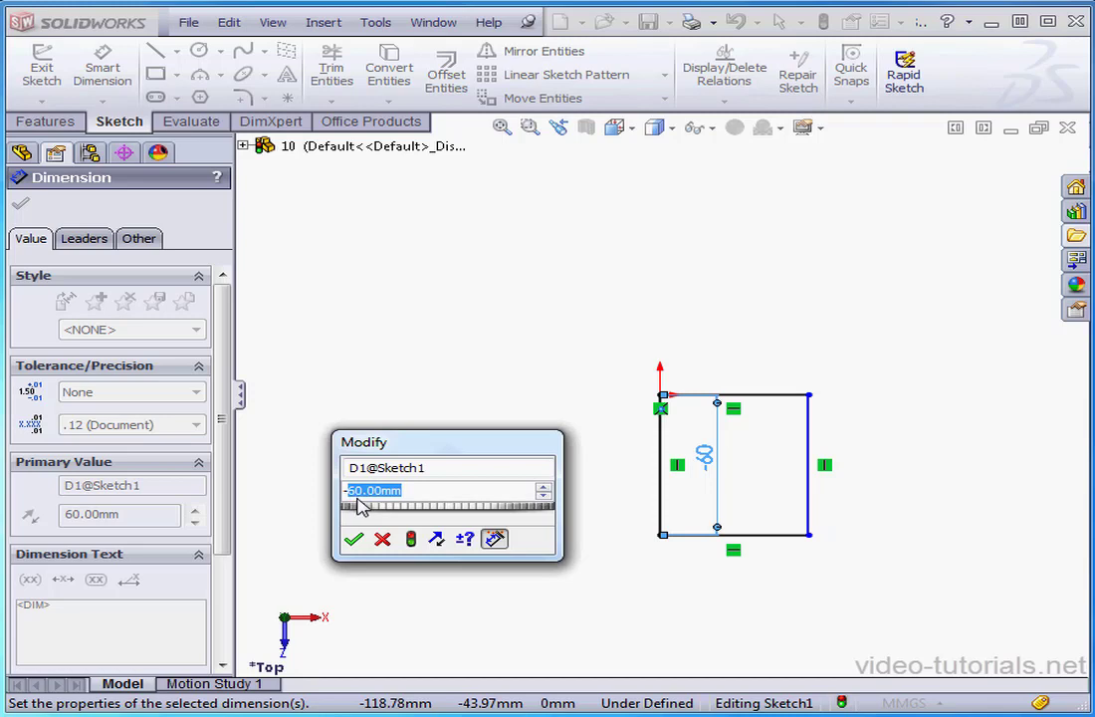
left_click(435, 539)
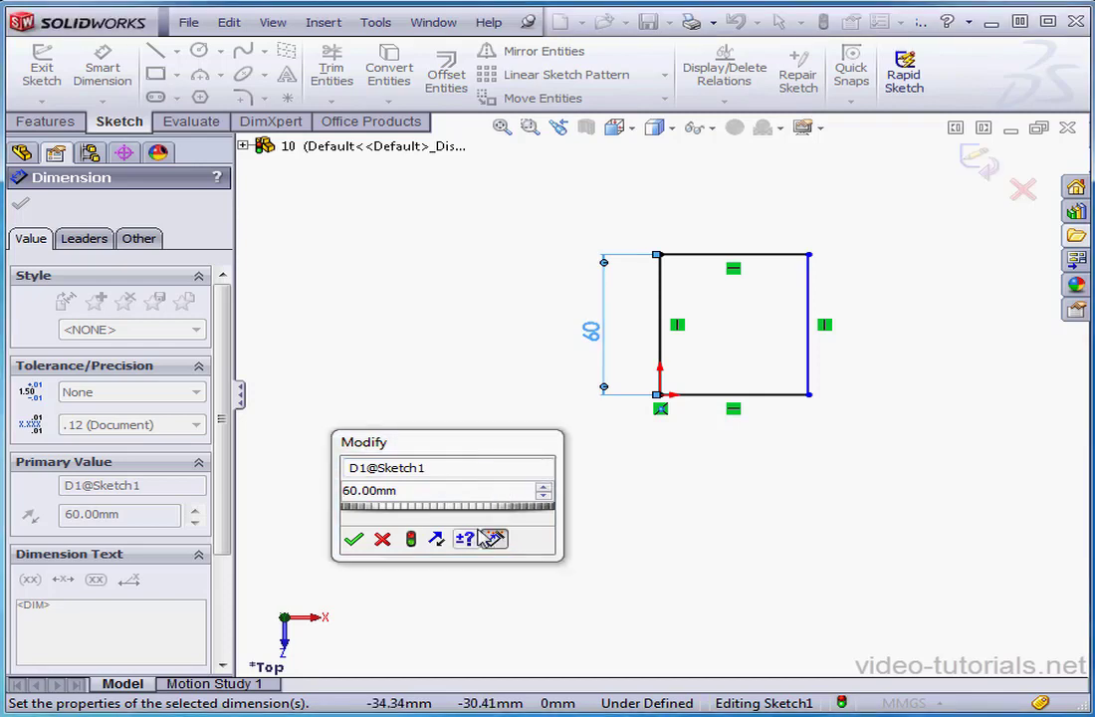
Accept the left edge's 60 mm dimension and end the dimensioning command.
left_click(355, 538)
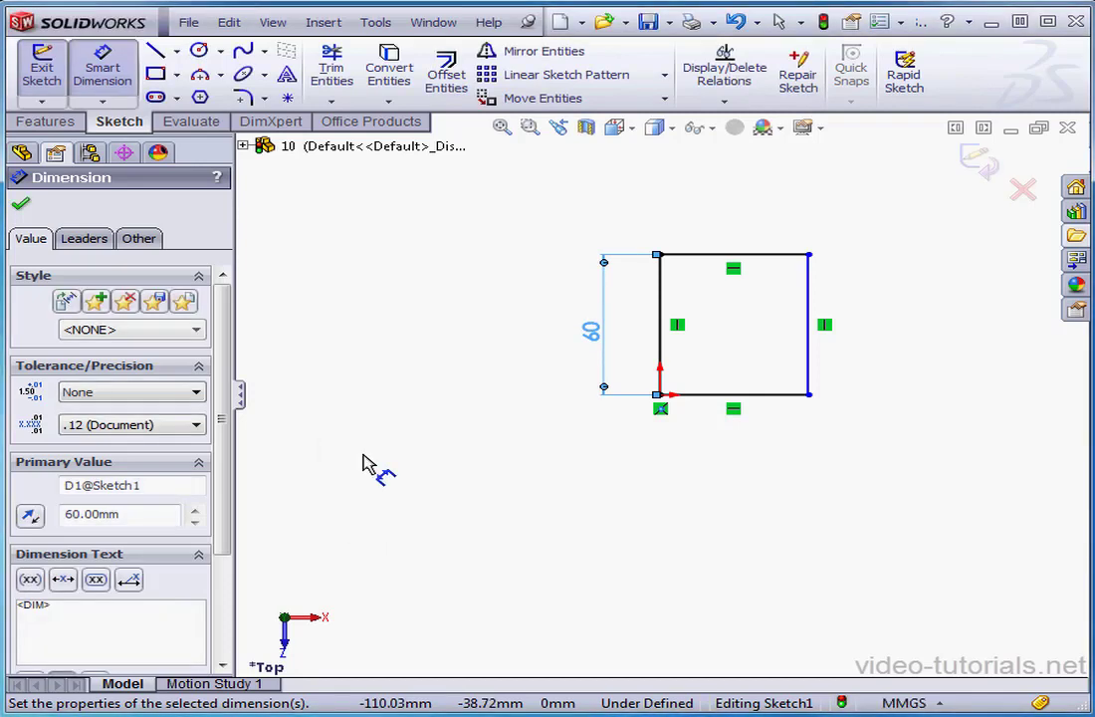
right_click(435, 345)
left_click(490, 104)
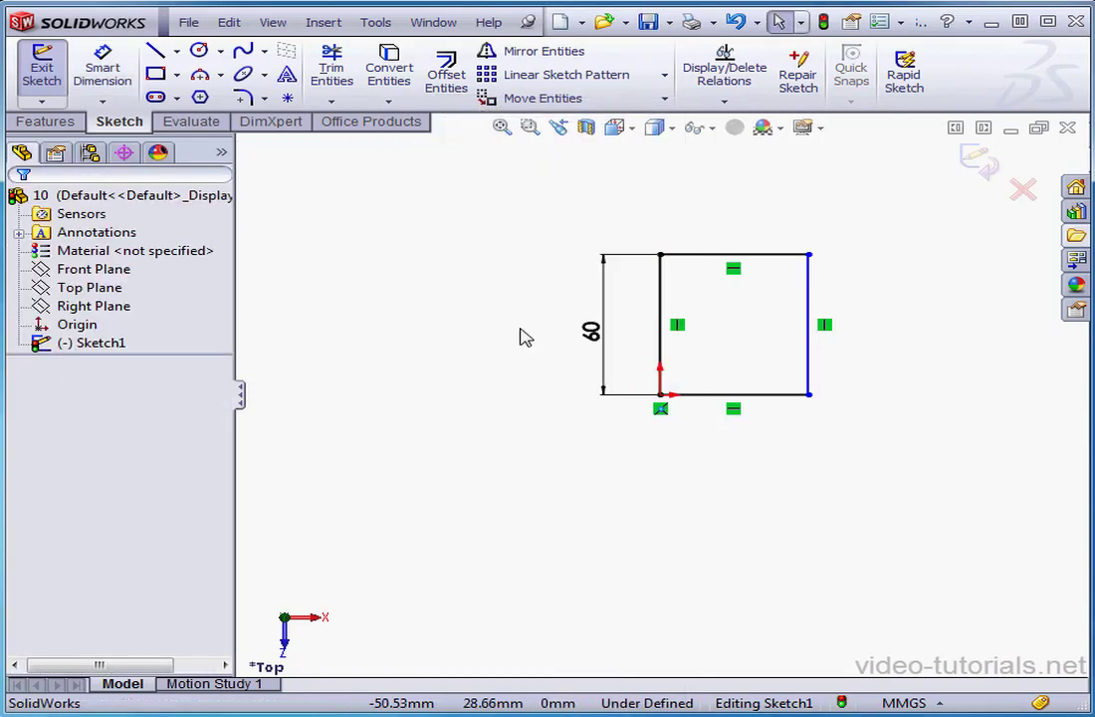
In the general system options, turn Input dimension value off and back on, and accept the options.
left_click(901, 23)
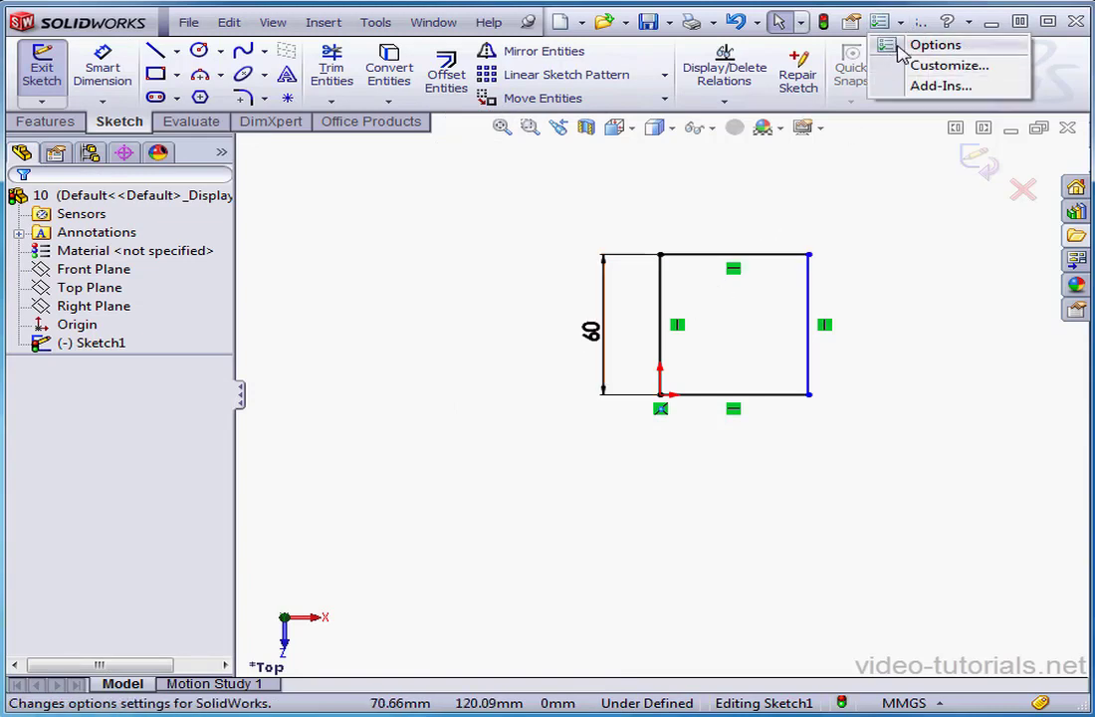
left_click(916, 46)
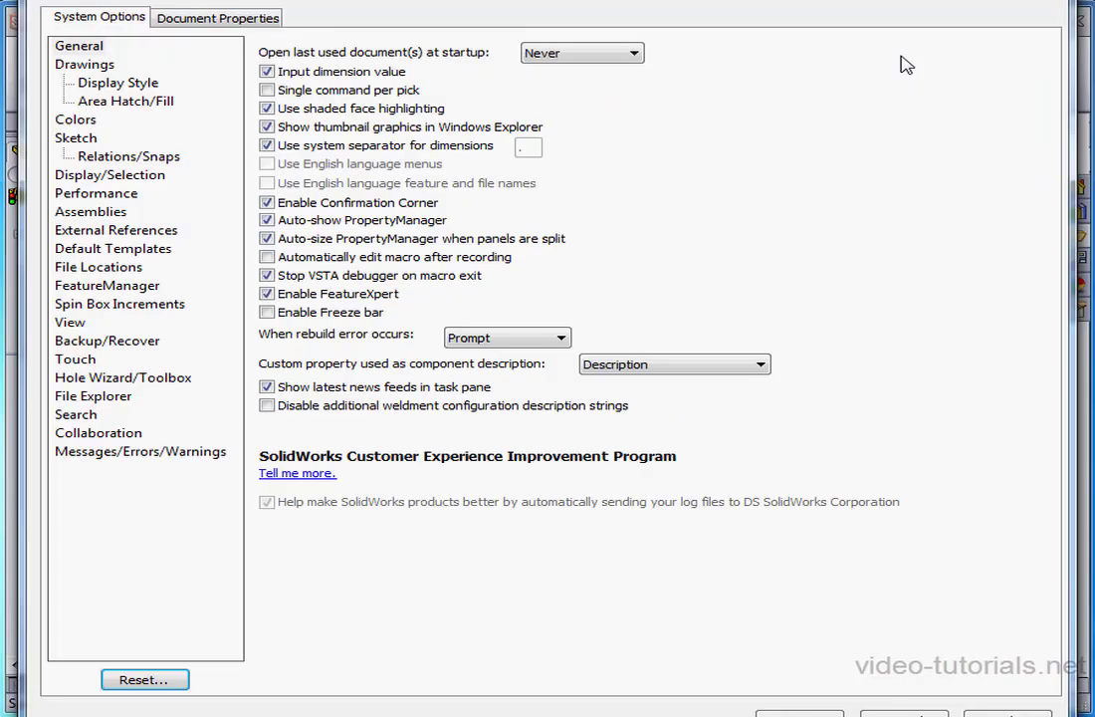
left_click(82, 46)
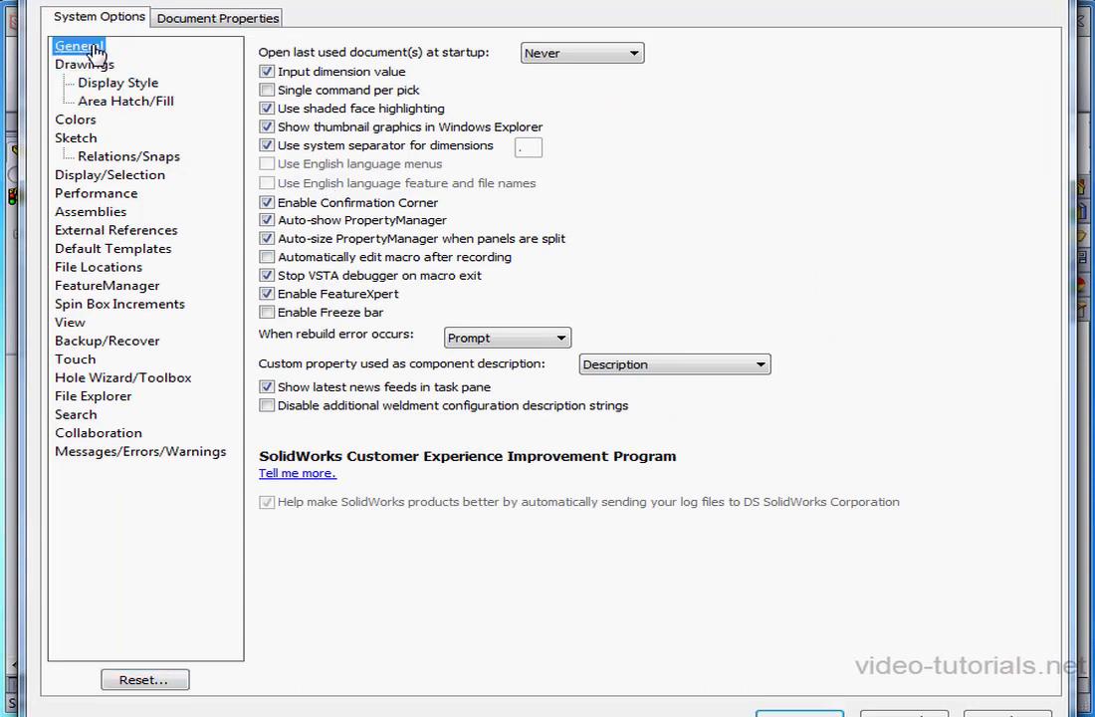
left_click(267, 72)
left_click(266, 73)
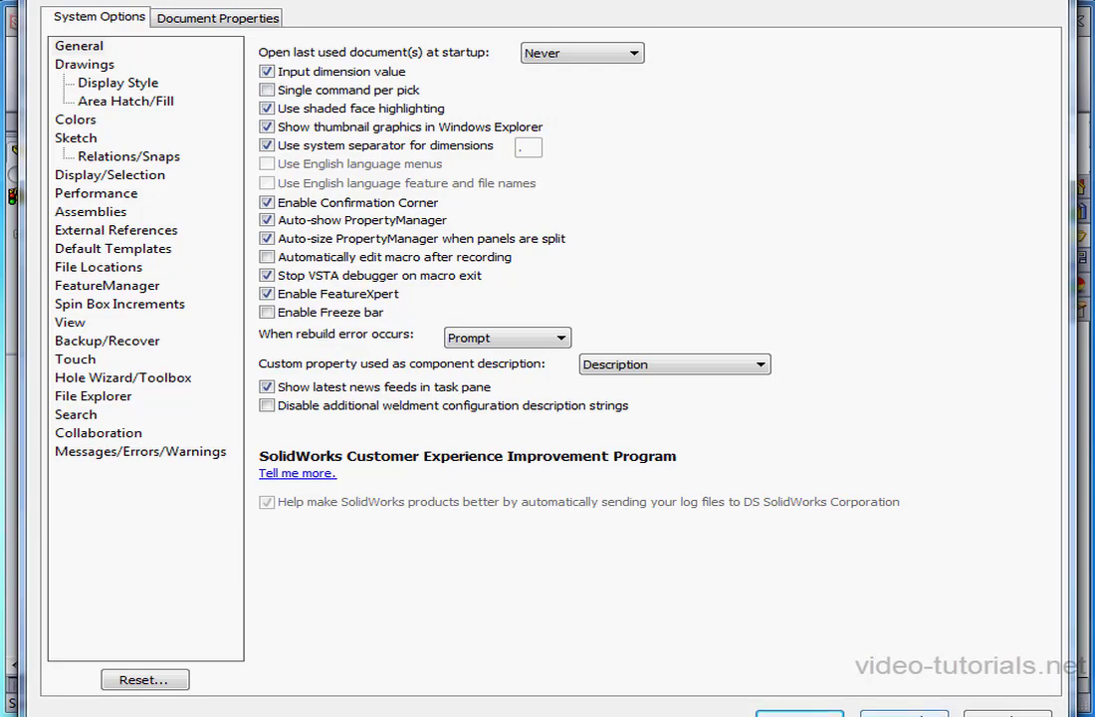
left_click(800, 713)
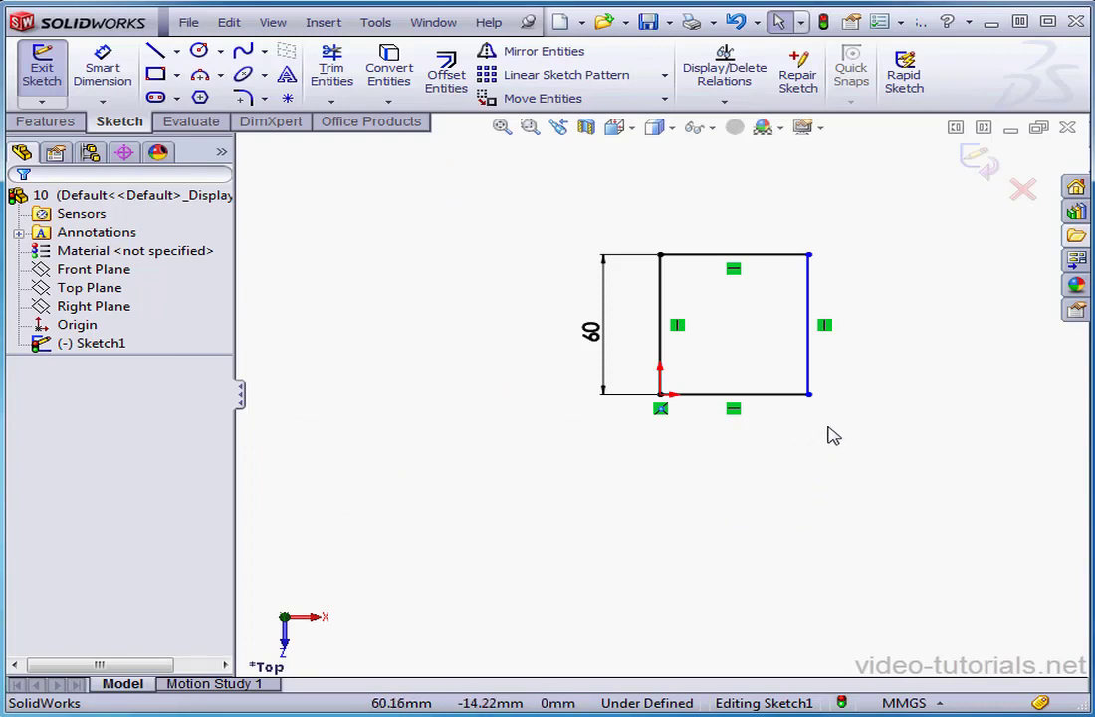
Widen the rectangle by moving its lower-right corner to about X 81.2 mm, and point out the sketch in the feature tree.
left_click_drag(808, 395, 887, 404)
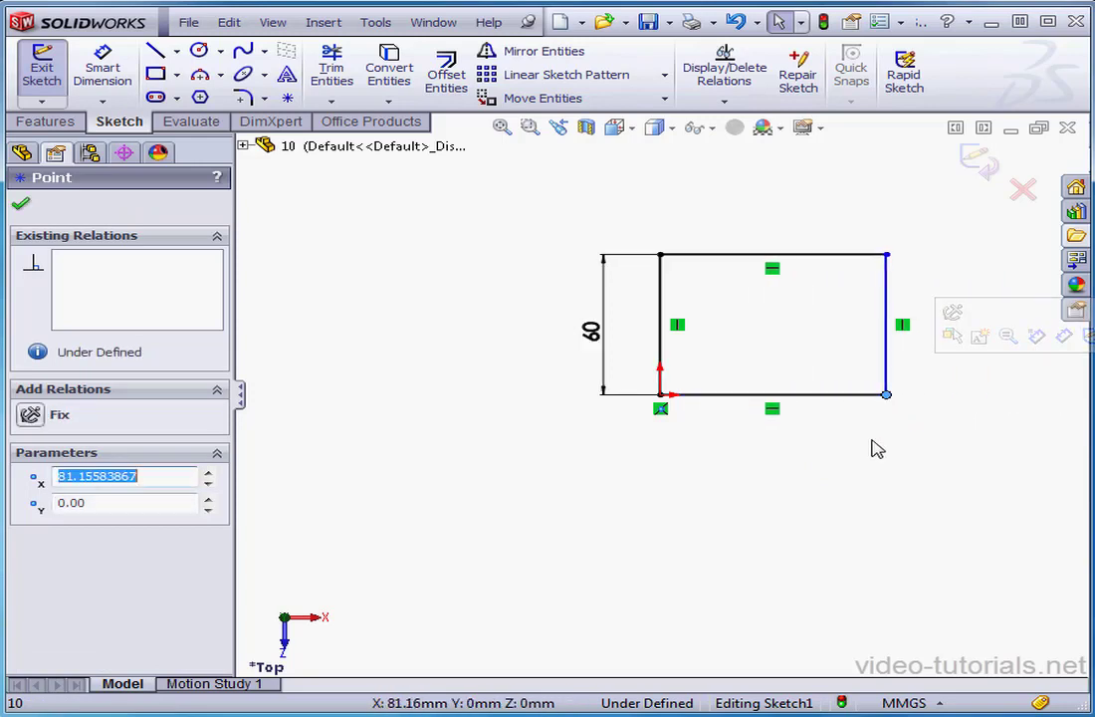
left_click(21, 203)
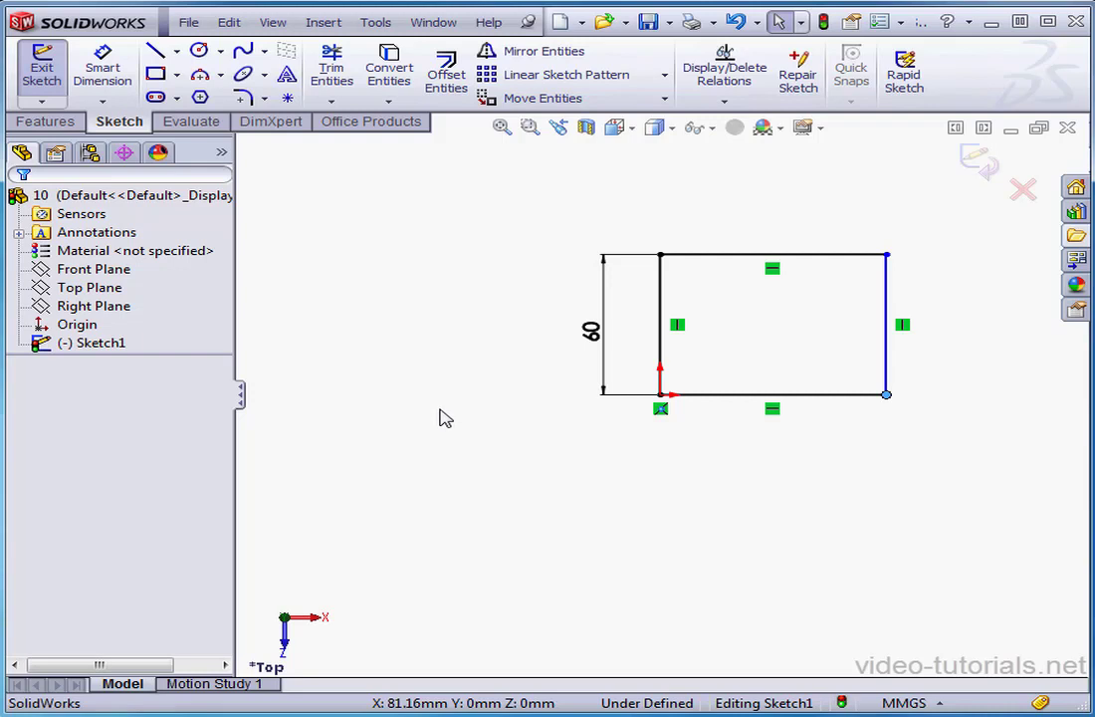
left_click(72, 348)
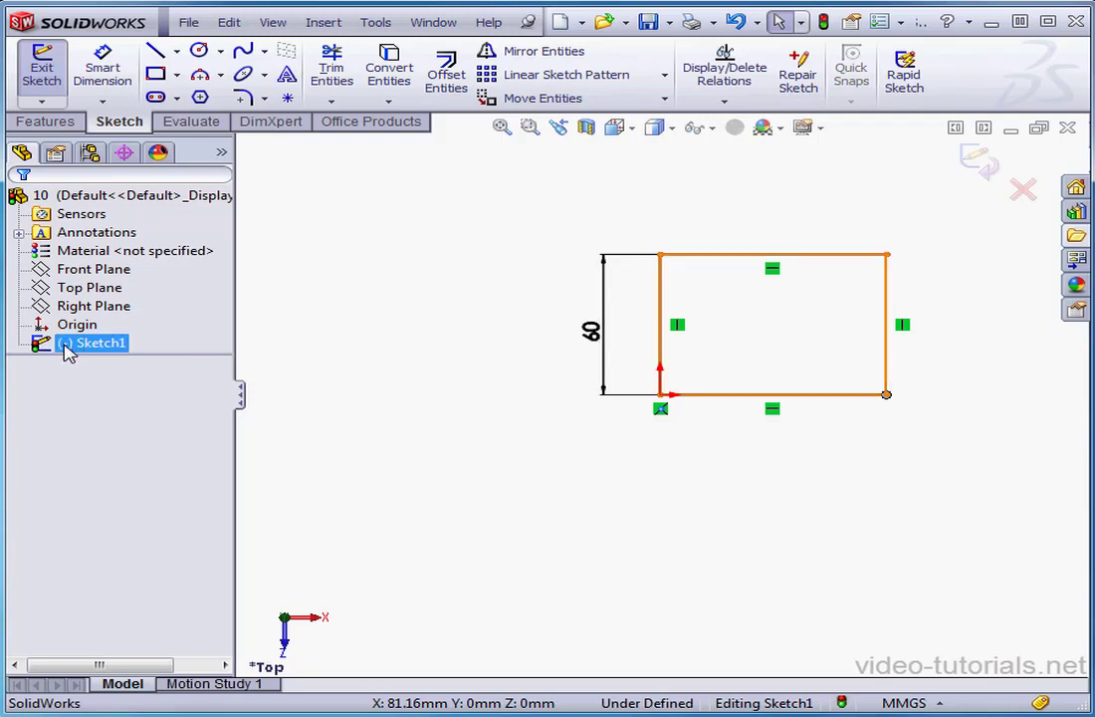
left_click(96, 362)
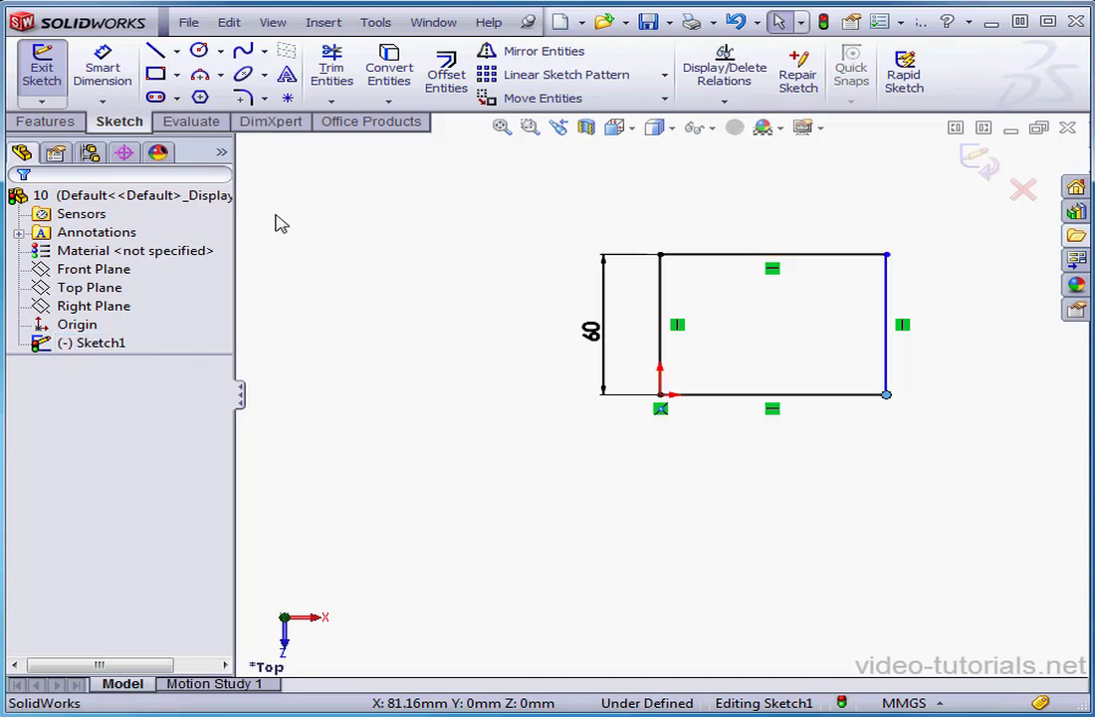
Dimension the distance between the rectangle's two upper corners as 50 mm, end dimensioning, and point out the sketch in the feature tree.
left_click(106, 74)
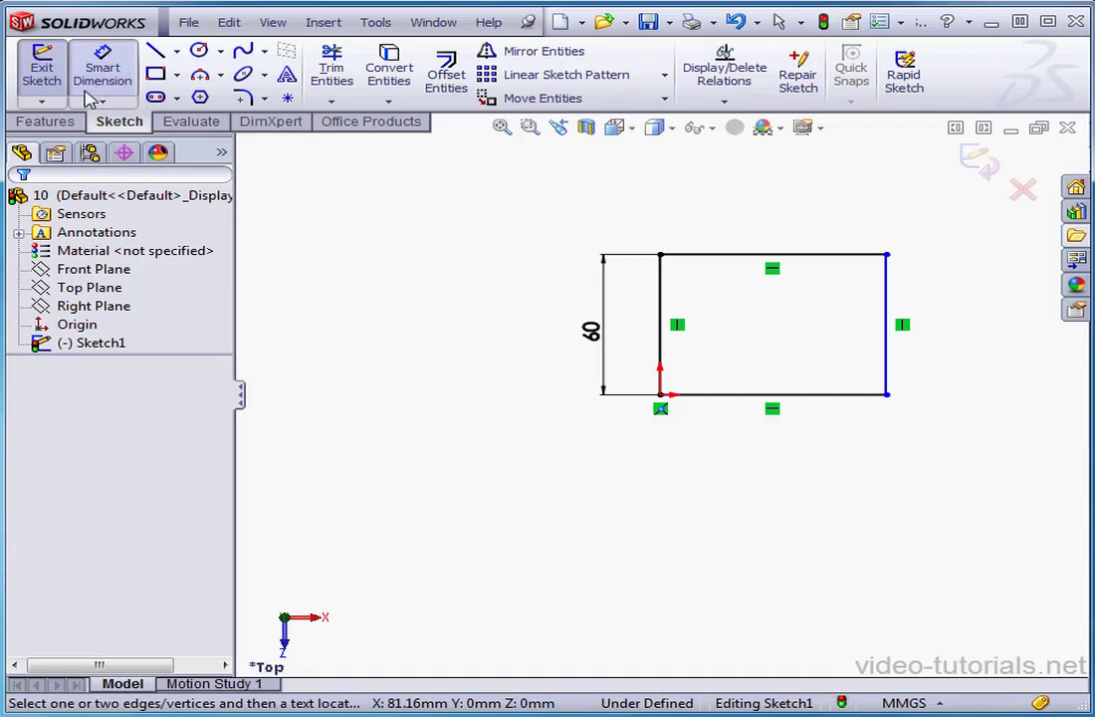
left_click(660, 255)
left_click(885, 255)
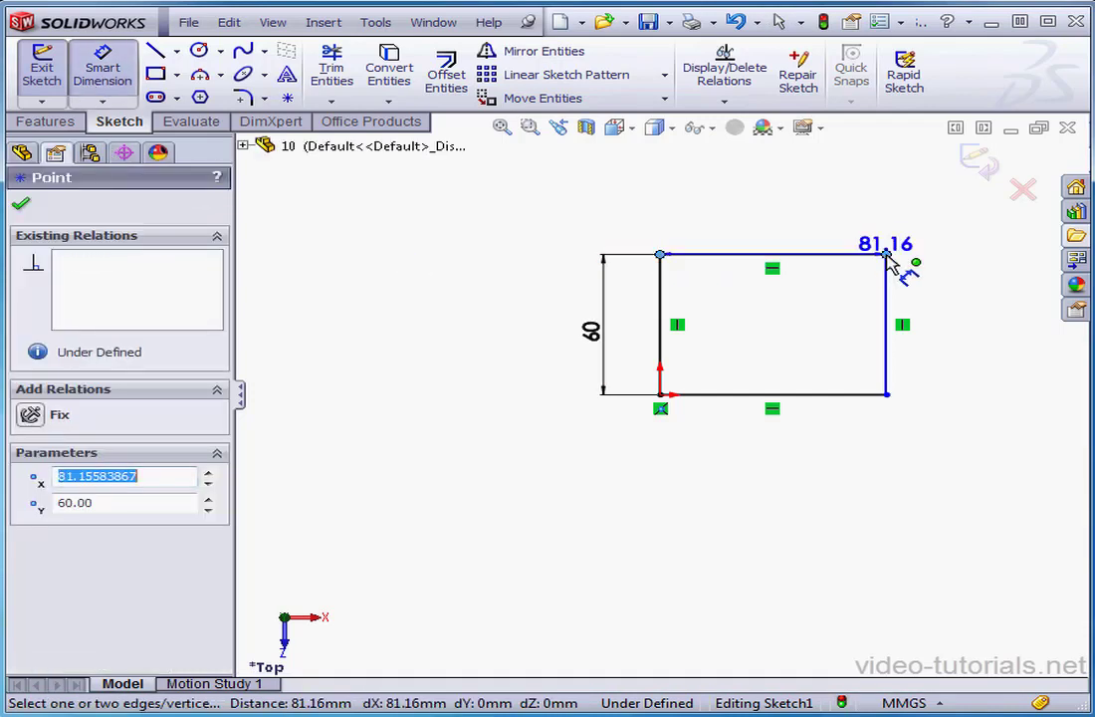
left_click(777, 225)
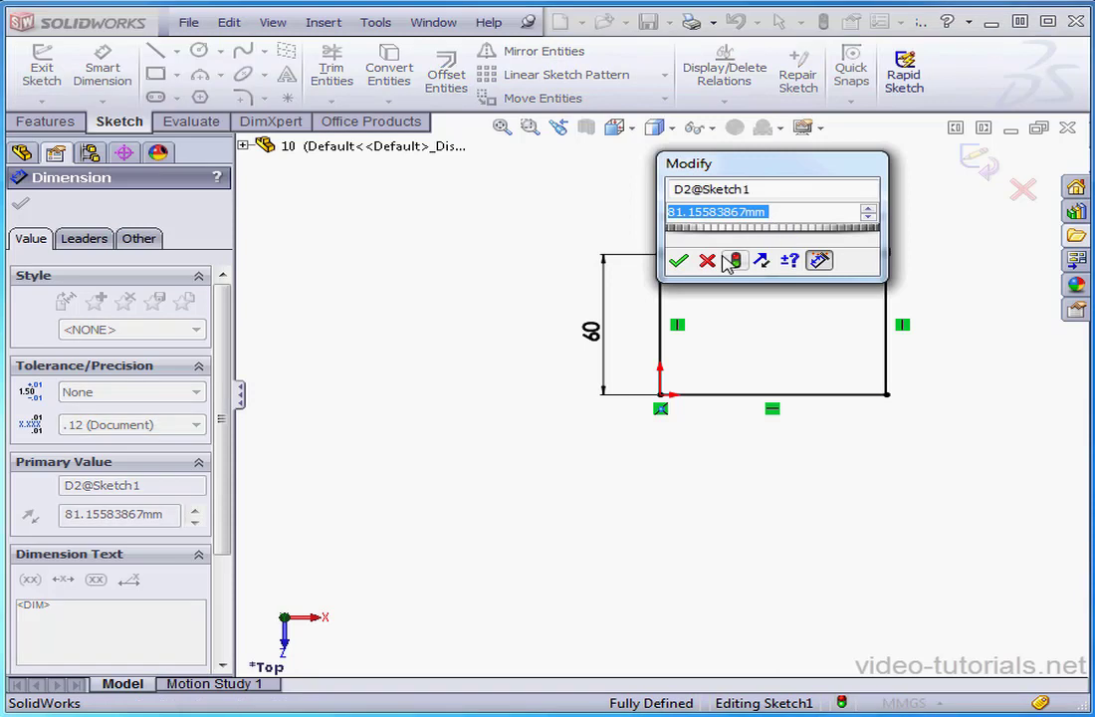
left_click_drag(789, 163, 470, 324)
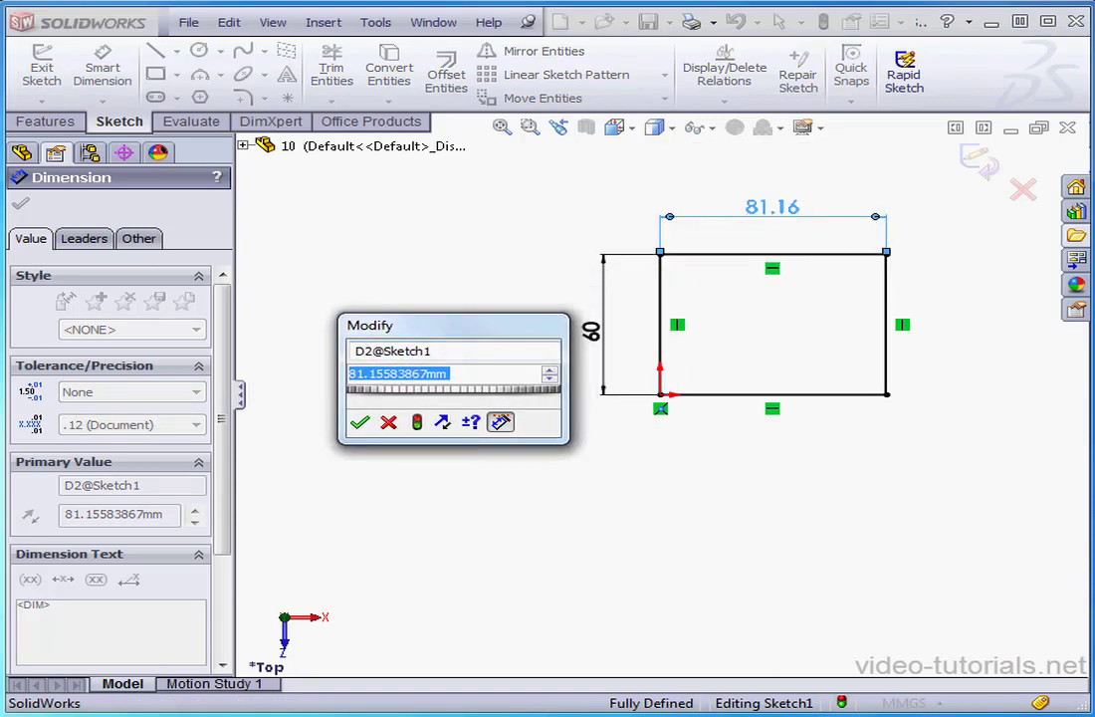
type("50")
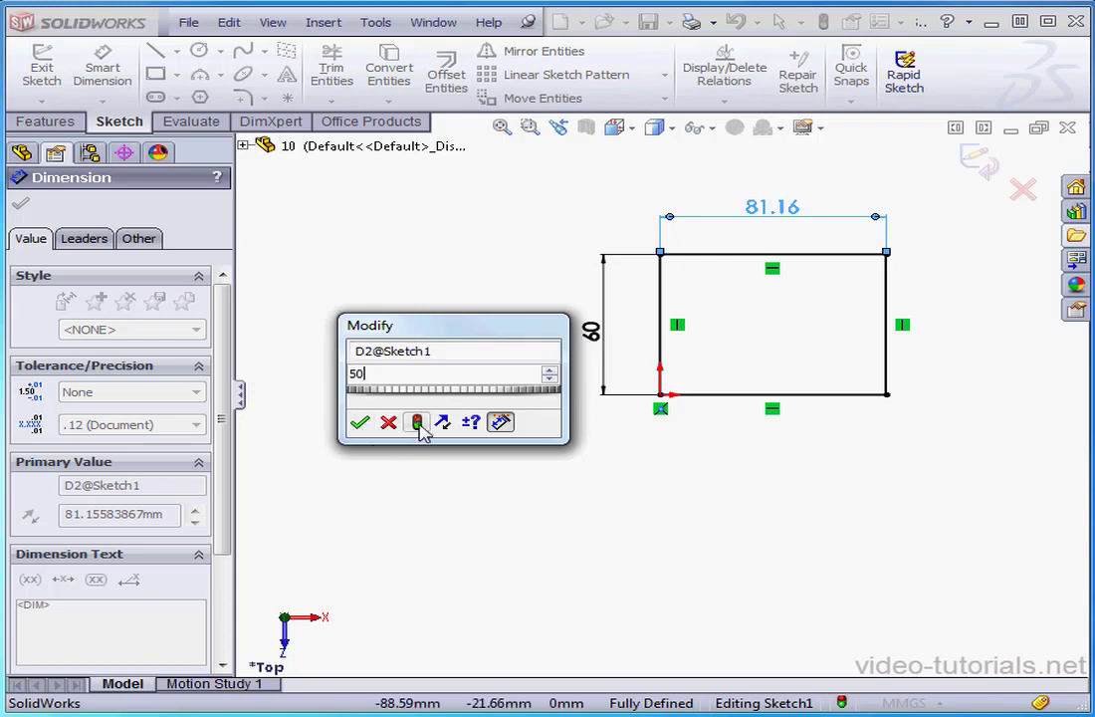
left_click(360, 422)
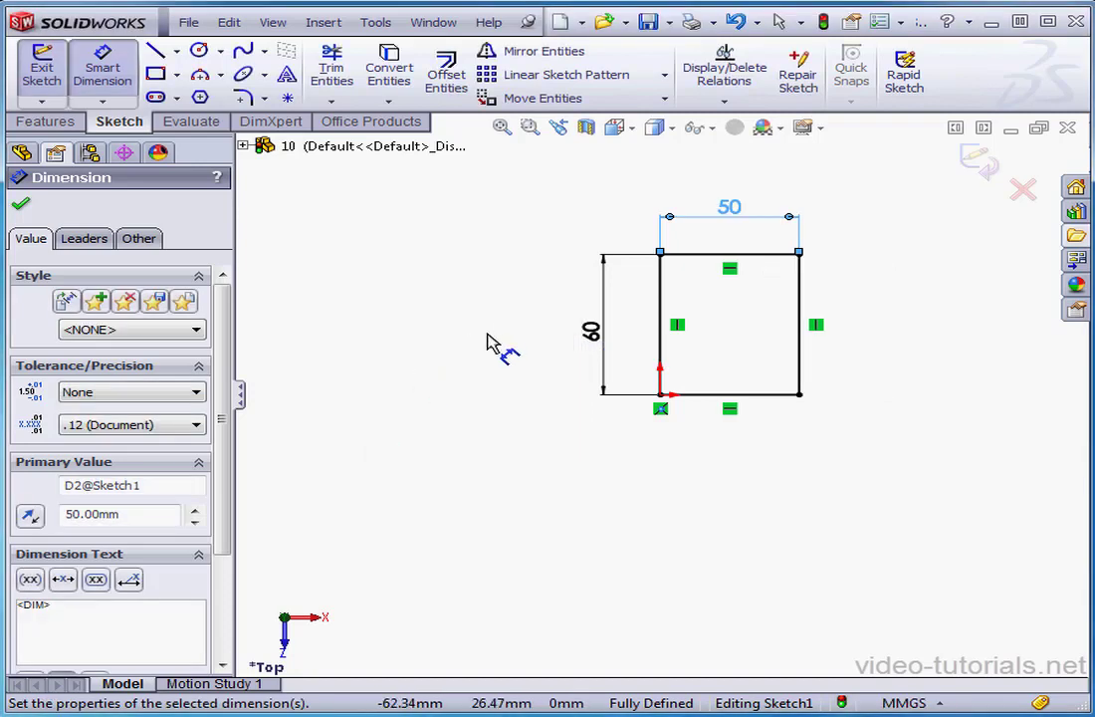
left_click(22, 208)
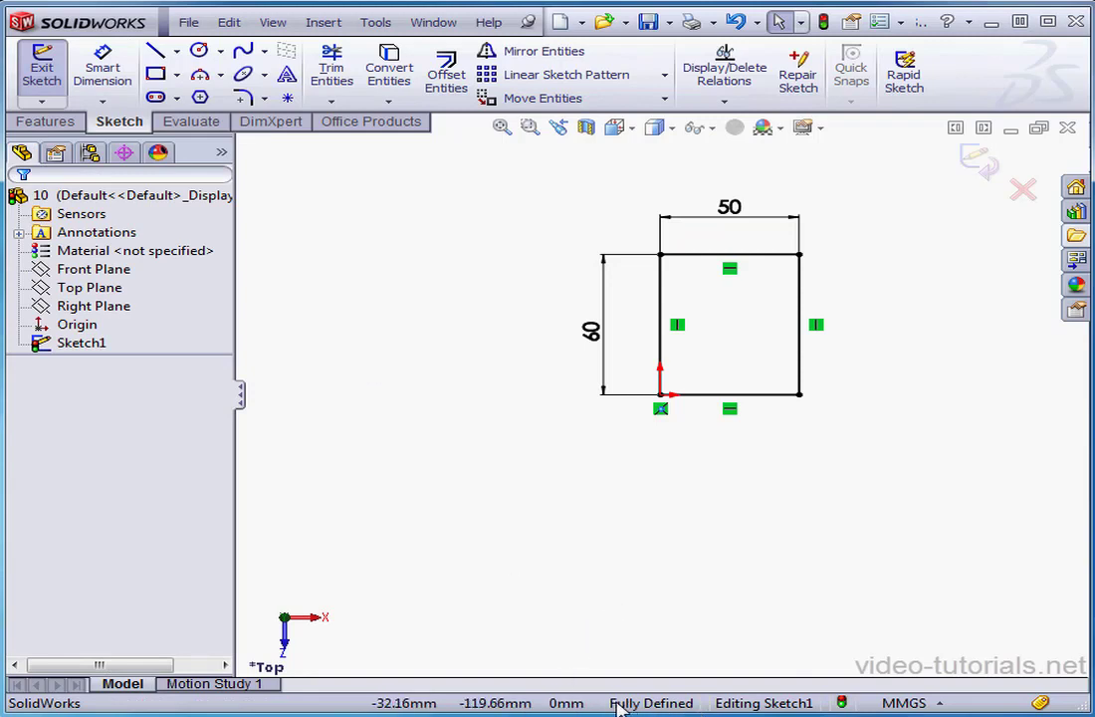
left_click(81, 343)
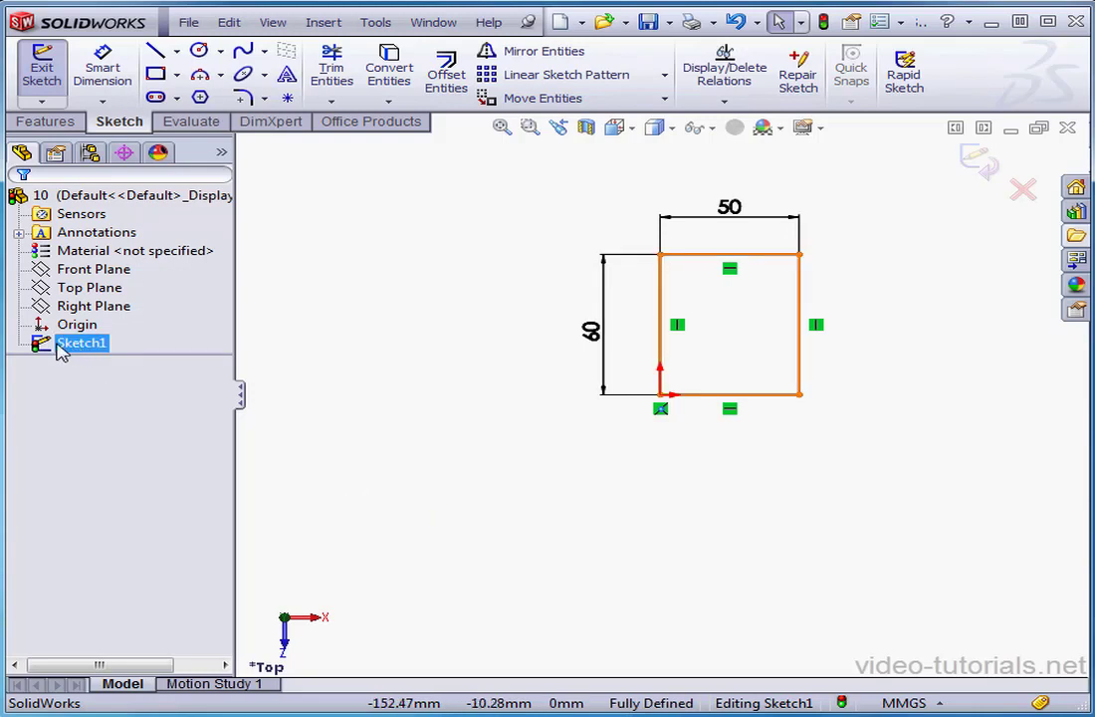
left_click(118, 354)
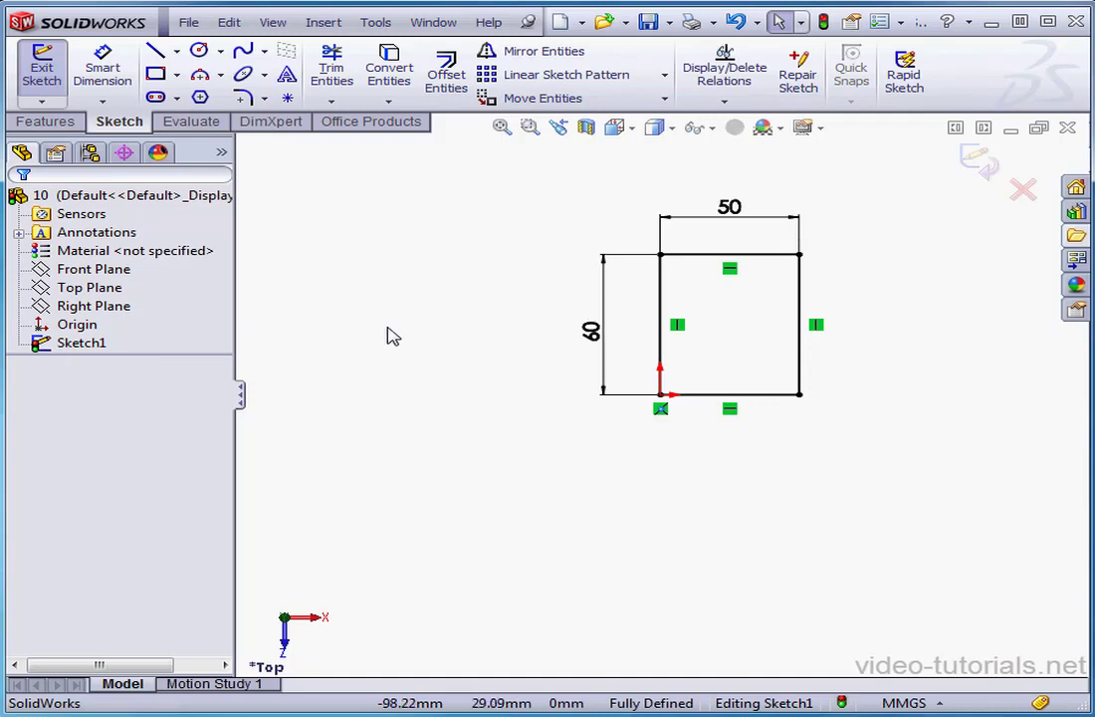
Add a driven height dimension beside the rectangle's right edge and end the dimensioning command.
left_click(108, 74)
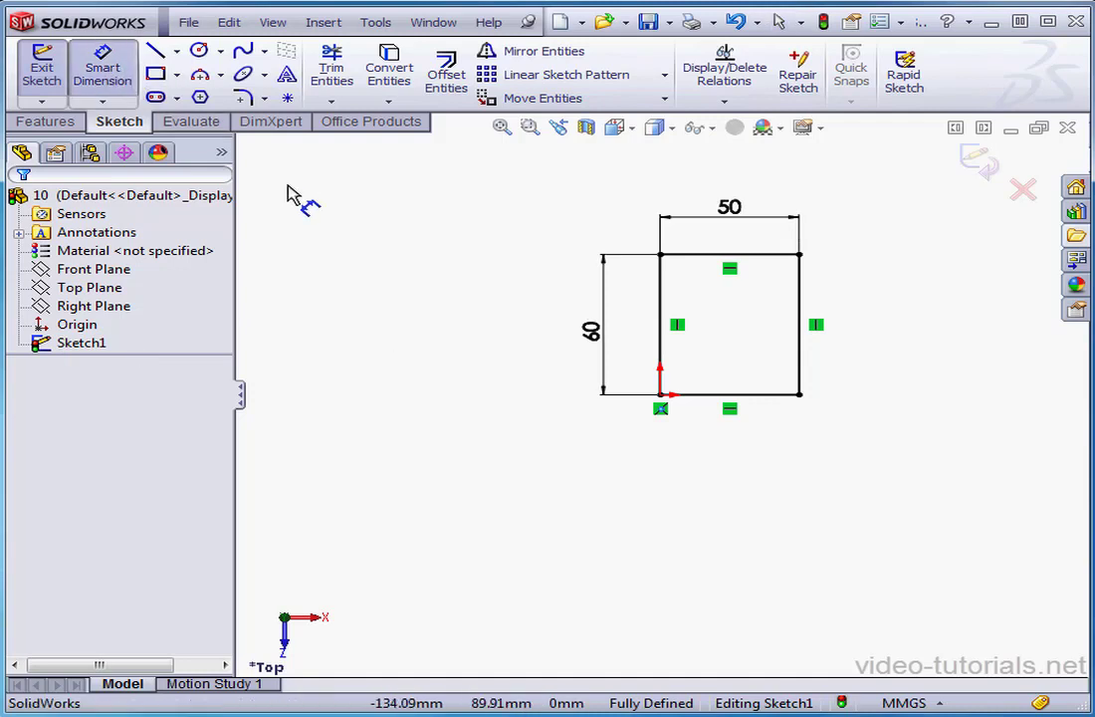
left_click(807, 383)
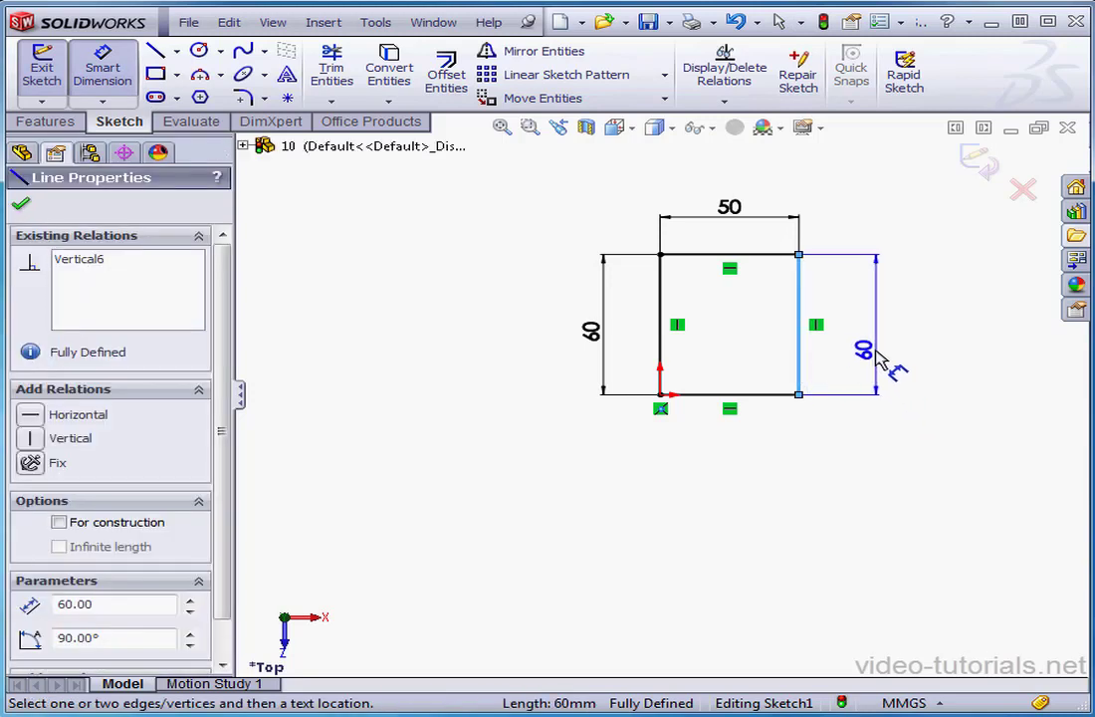
left_click(868, 359)
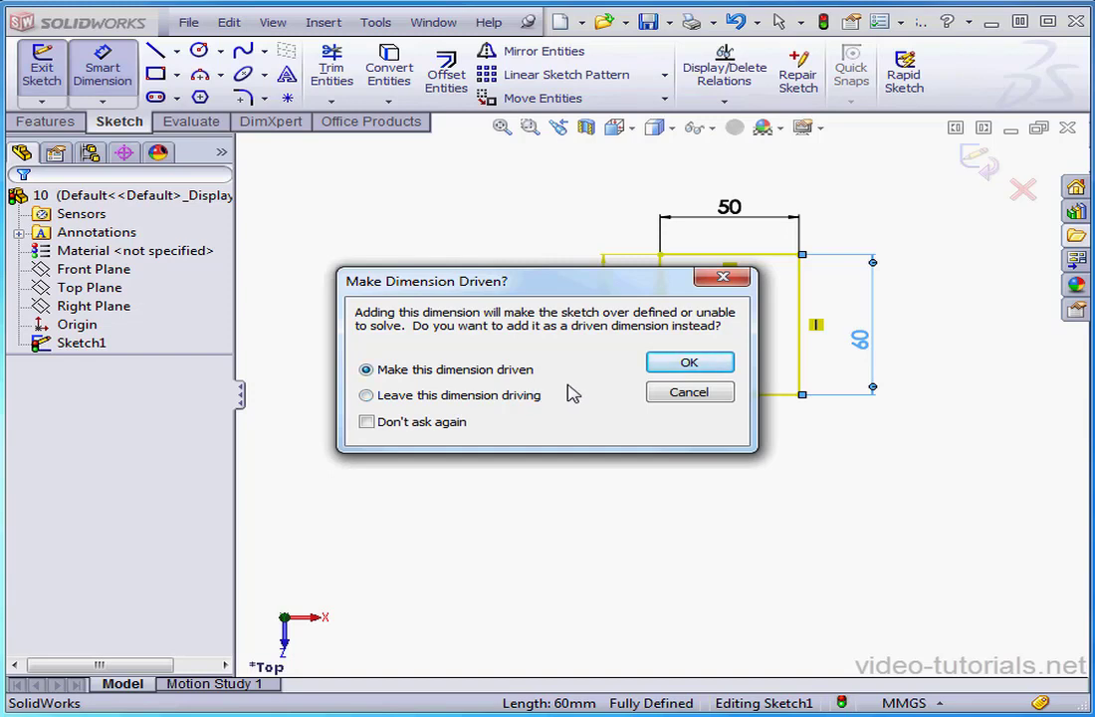
left_click(701, 365)
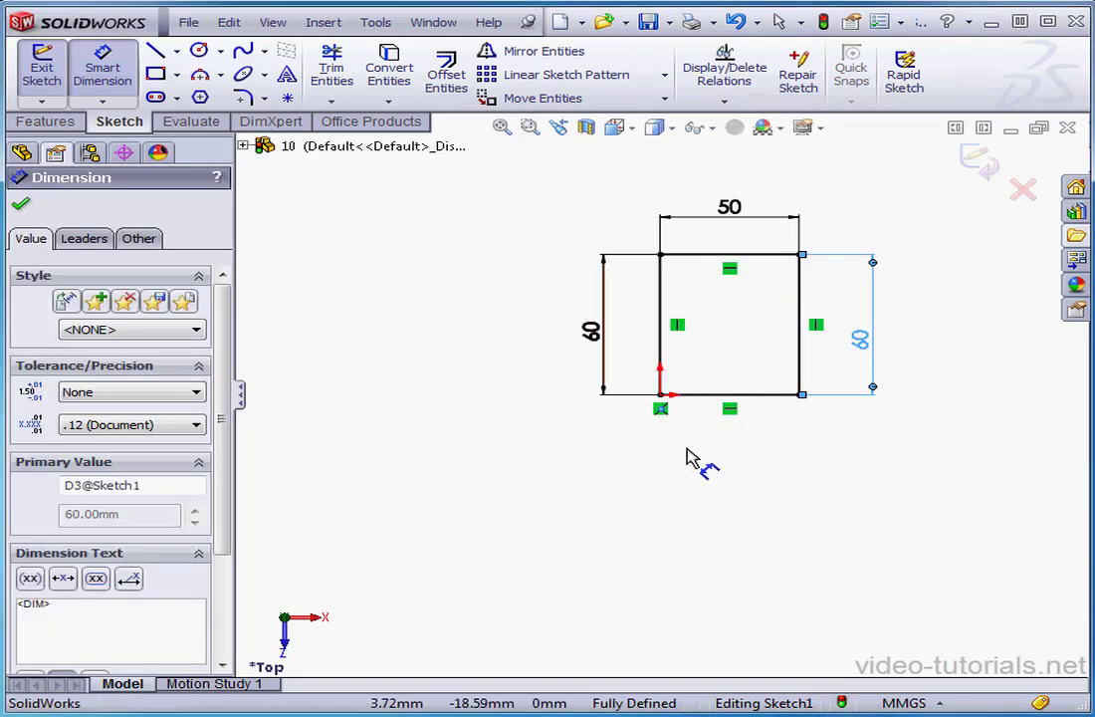
right_click(756, 462)
left_click(773, 106)
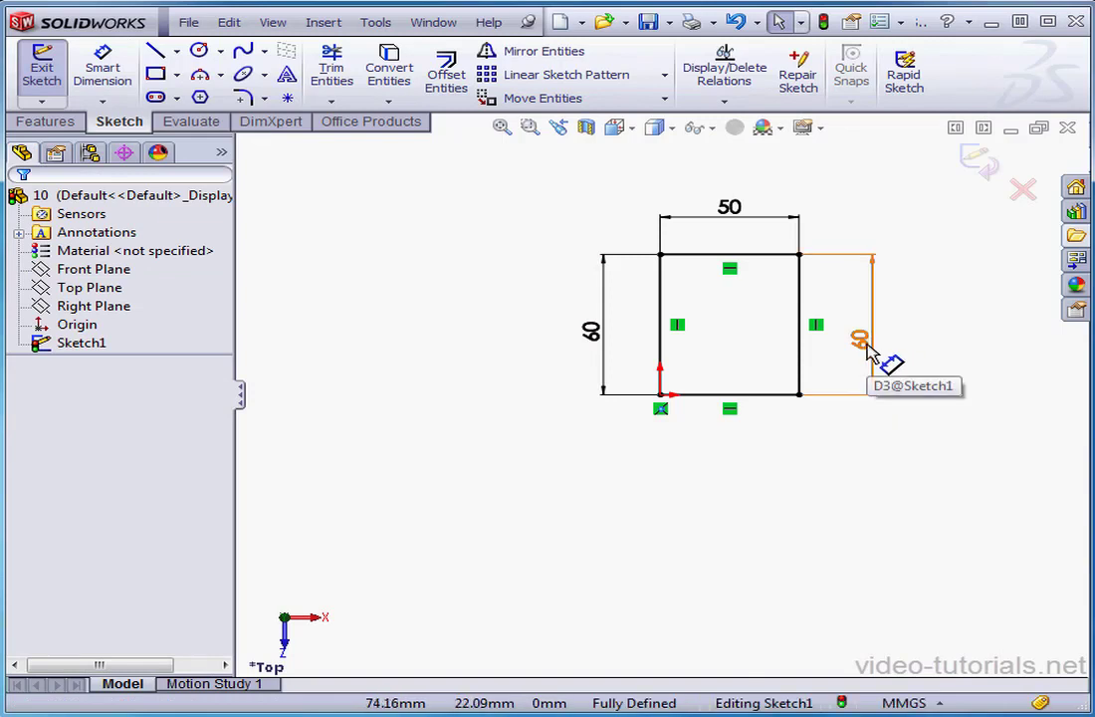
Try to edit the value of the driven dimension beside the right edge, then deselect the dimension.
left_click(868, 349)
double_click(868, 350)
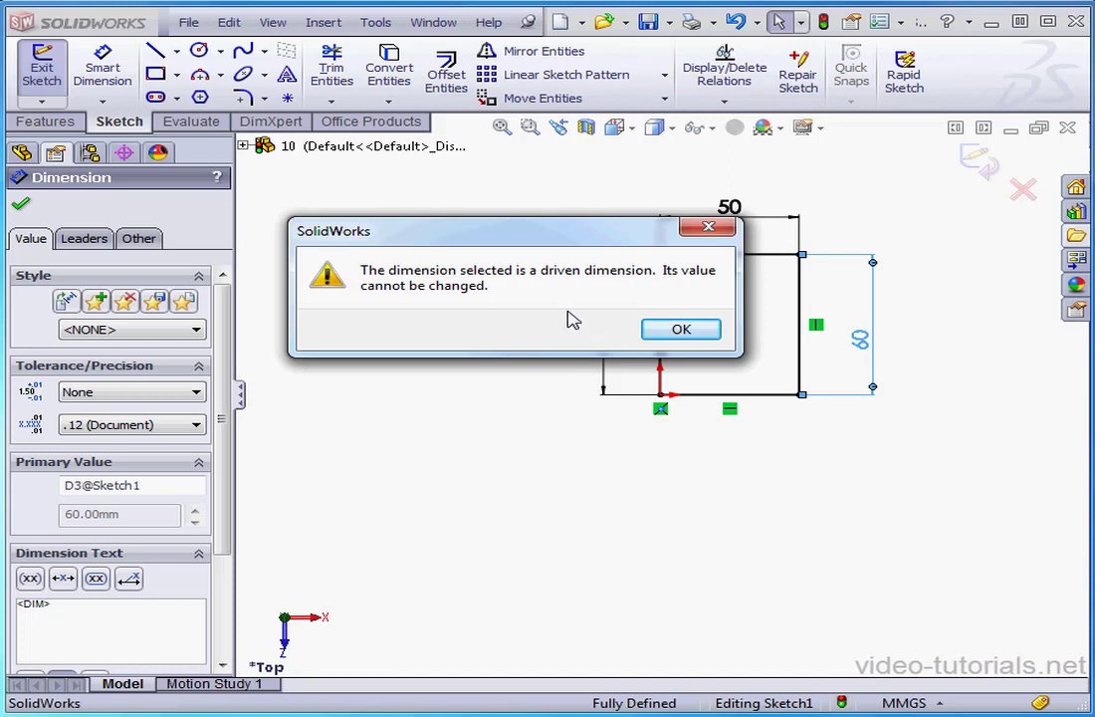
left_click(669, 331)
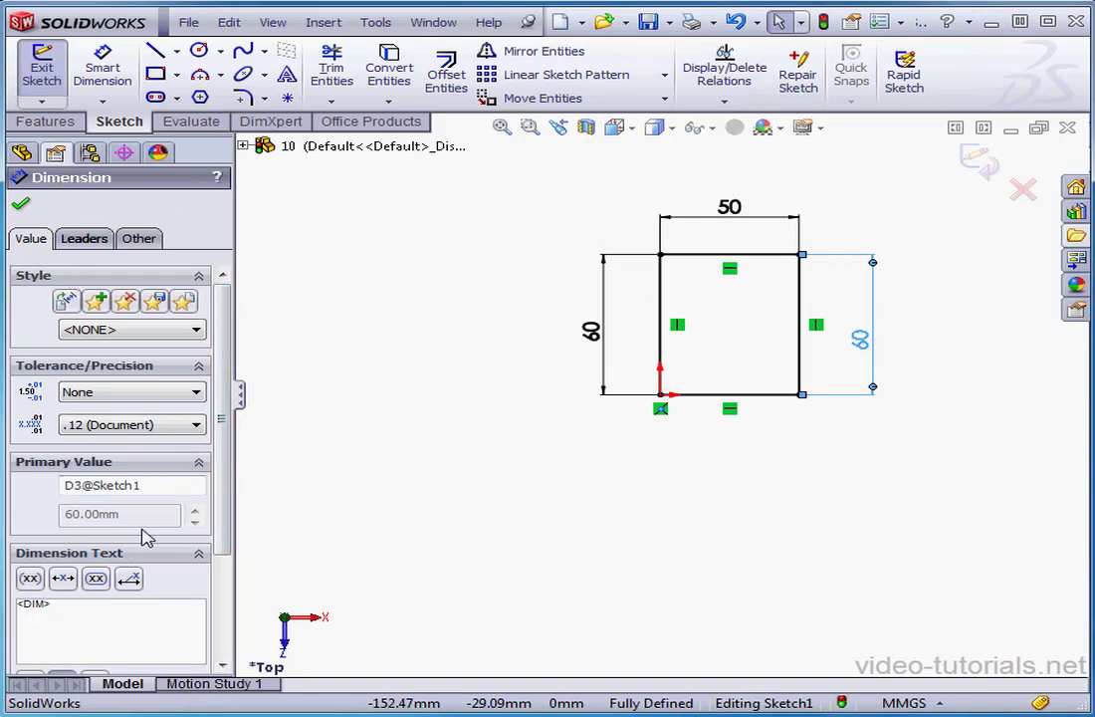
left_click(20, 202)
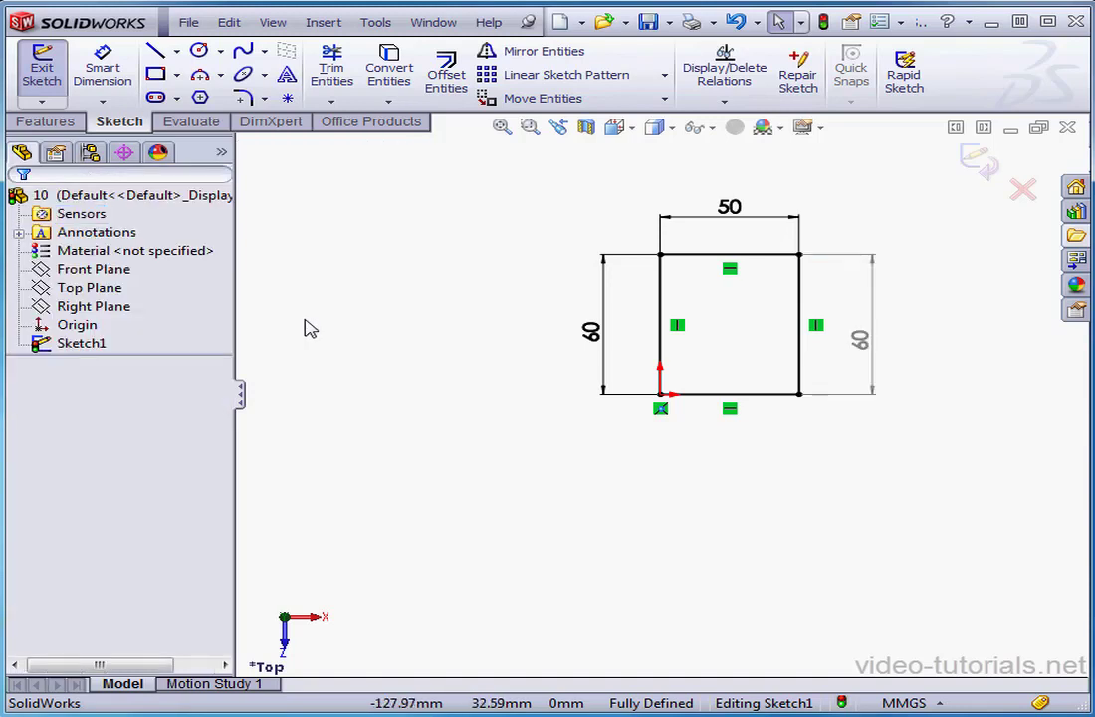
Replace the rectangle and its dimensions with a right triangle of lines below the origin, about 45 mm wide and 58 mm high.
mouse_move(541, 174)
left_mouse_down()
mouse_move(643, 262)
mouse_move(919, 453)
left_mouse_up()
key("Delete")
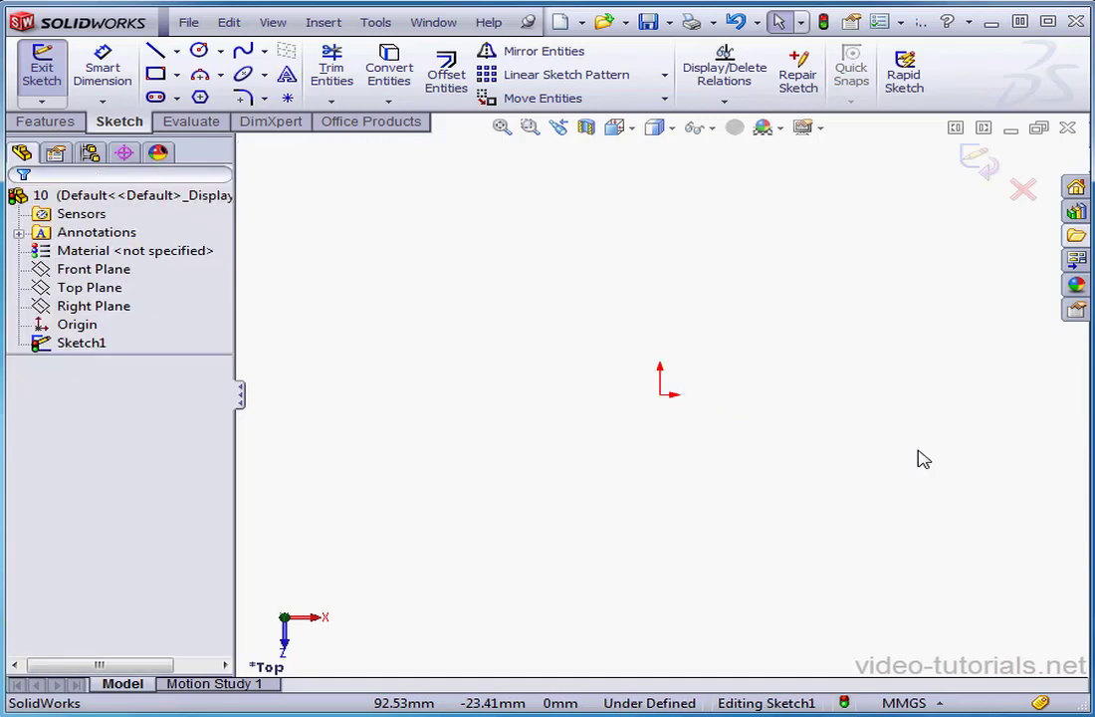
left_click(155, 55)
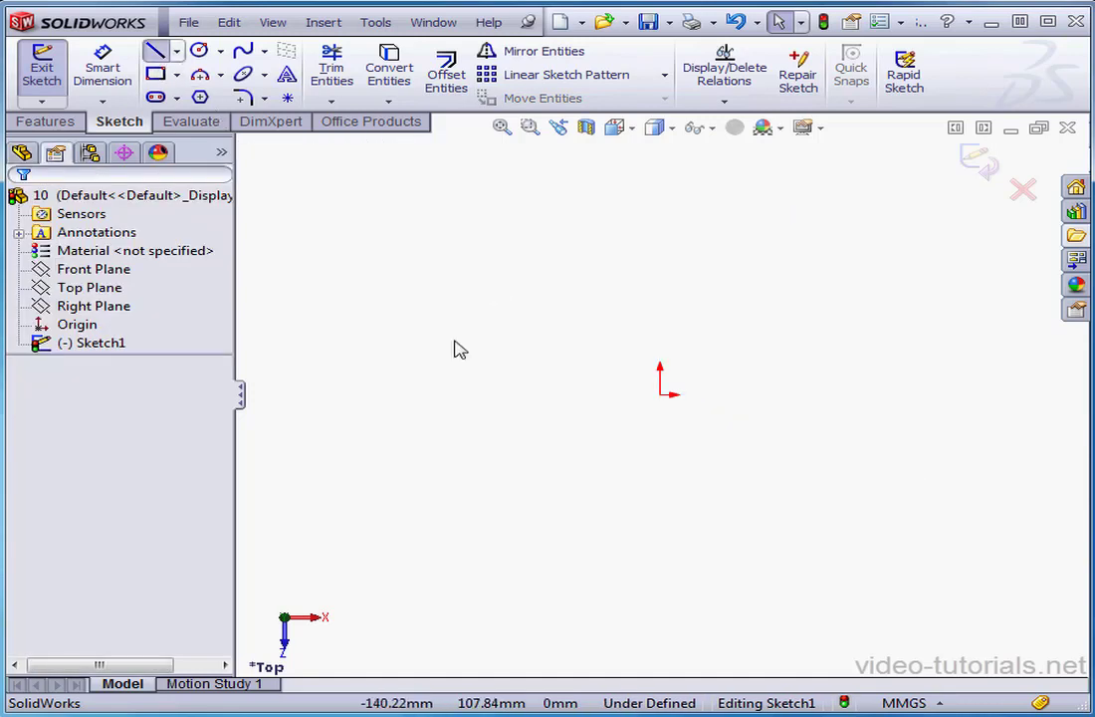
left_click(596, 569)
left_click(718, 569)
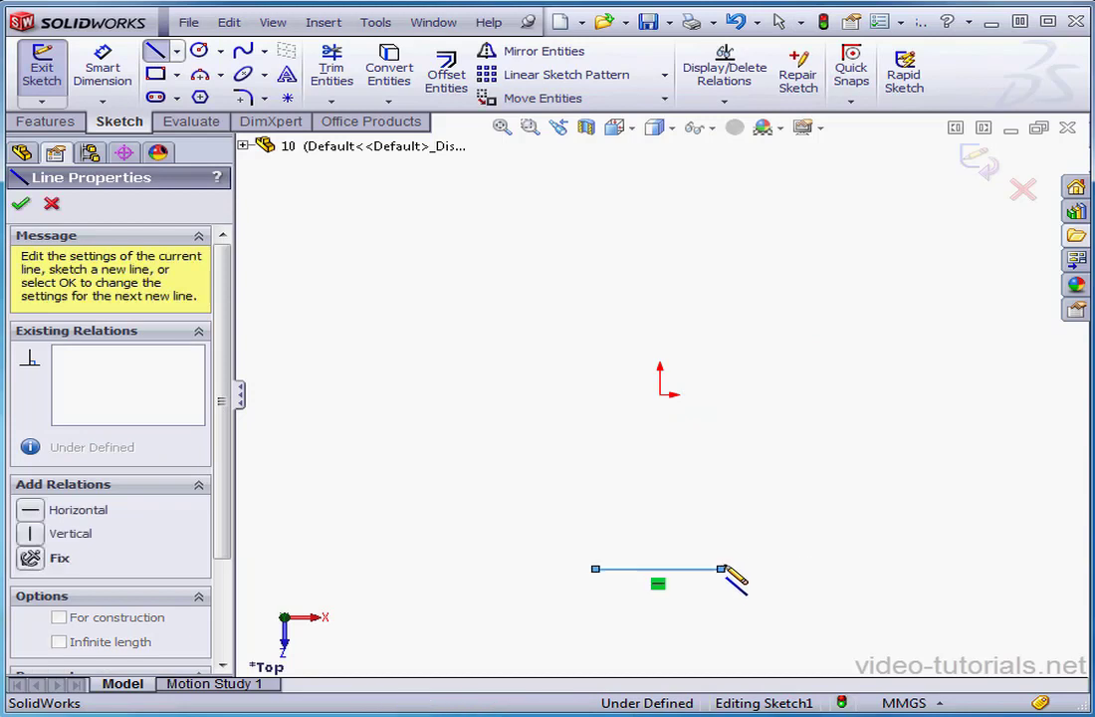
left_click(720, 434)
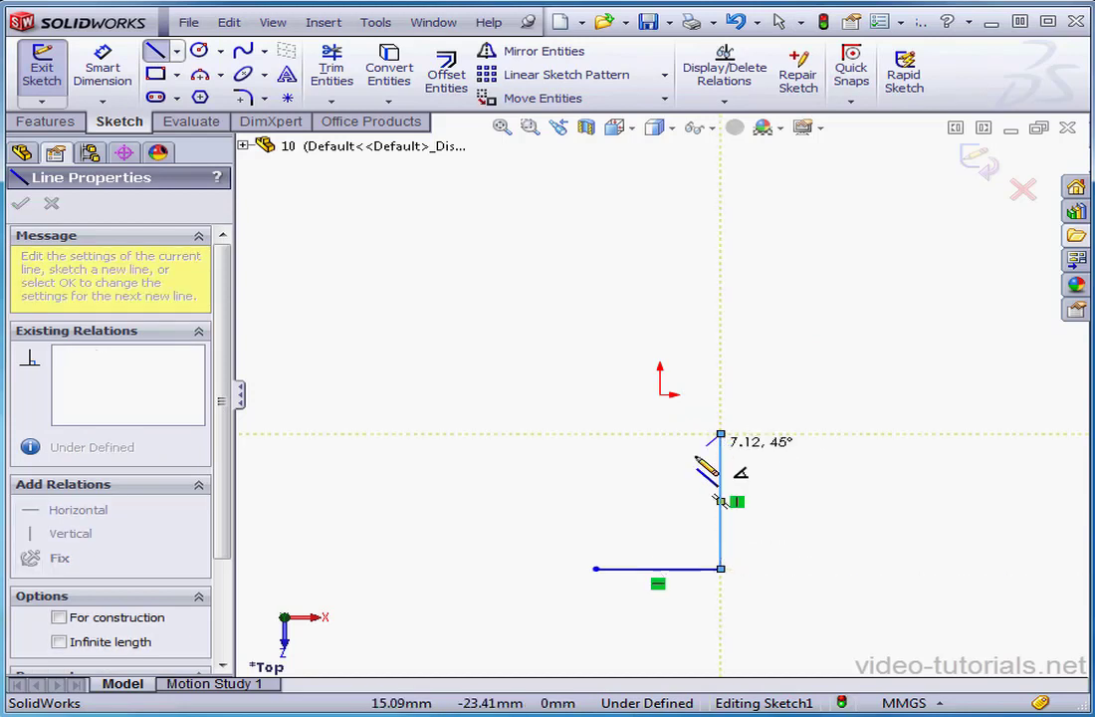
left_click(595, 569)
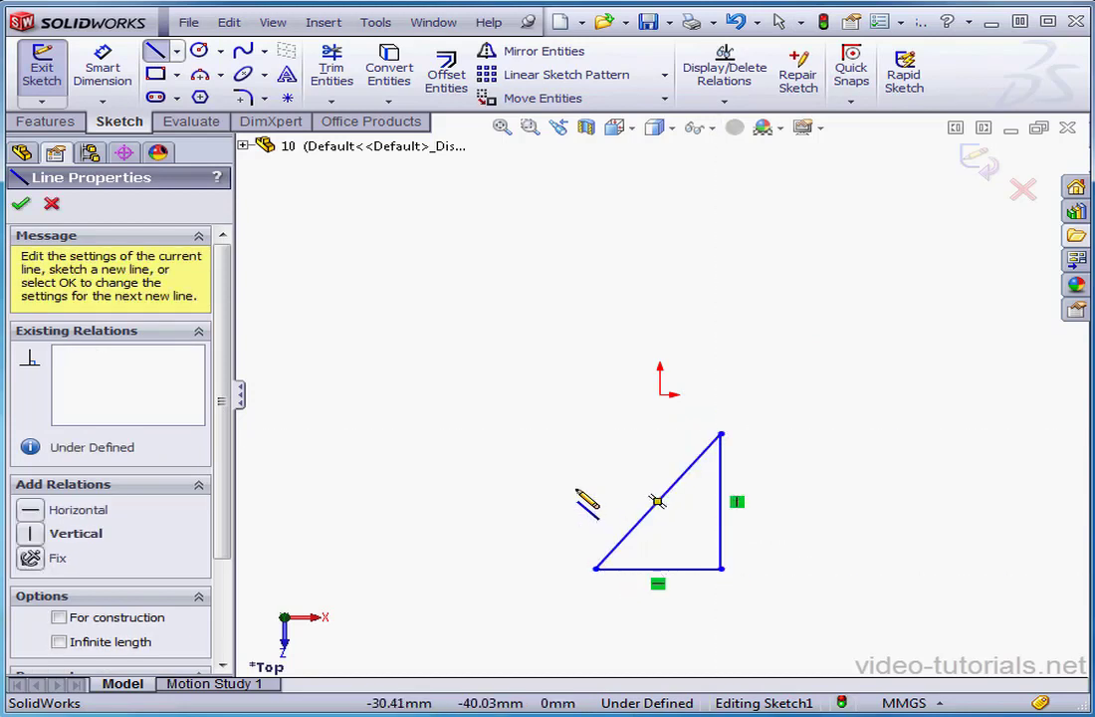
Dimension the triangle's horizontal base as 40 mm, placing the dimension below it.
left_click(95, 54)
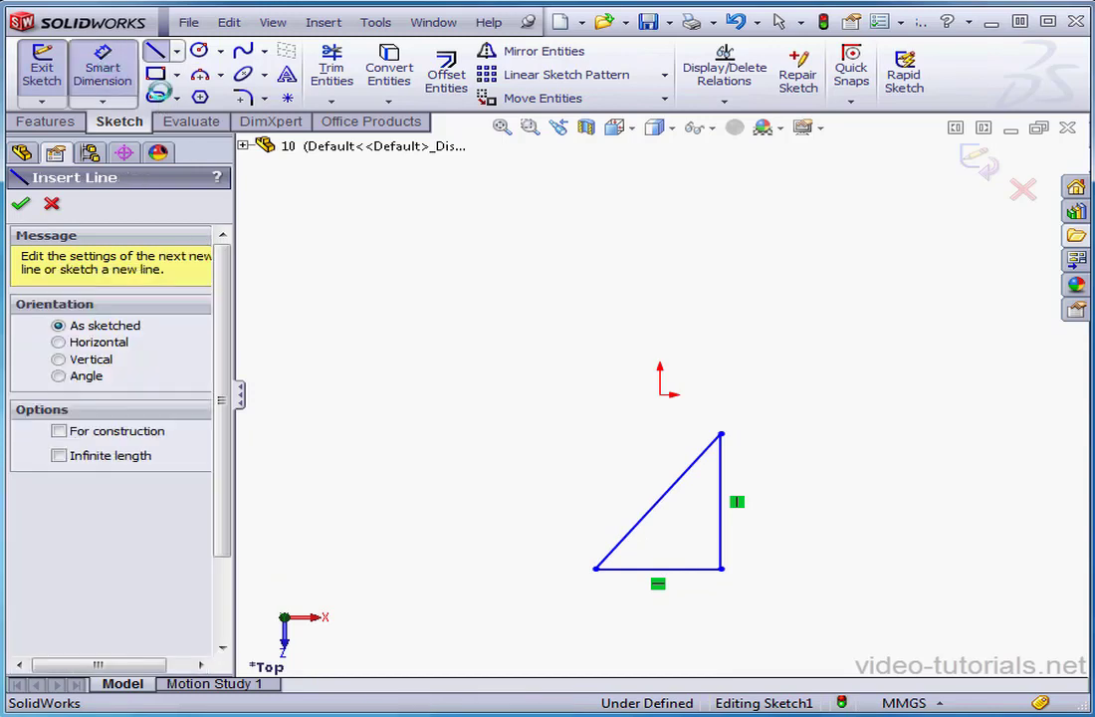
left_click(692, 571)
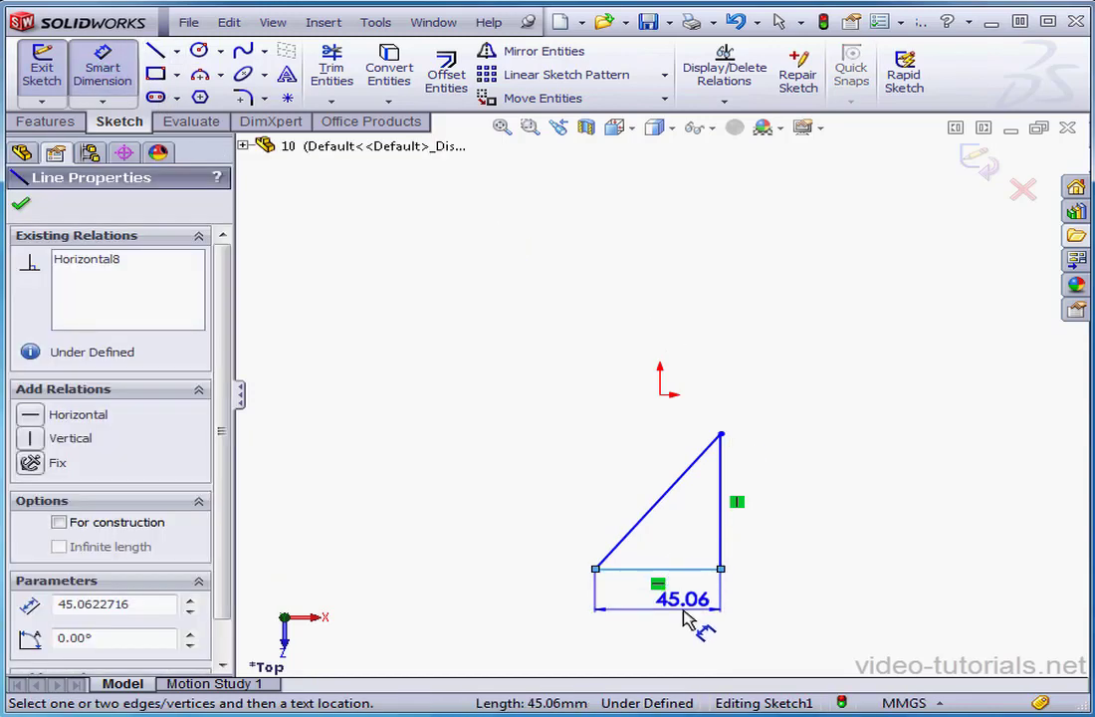
left_click(685, 618)
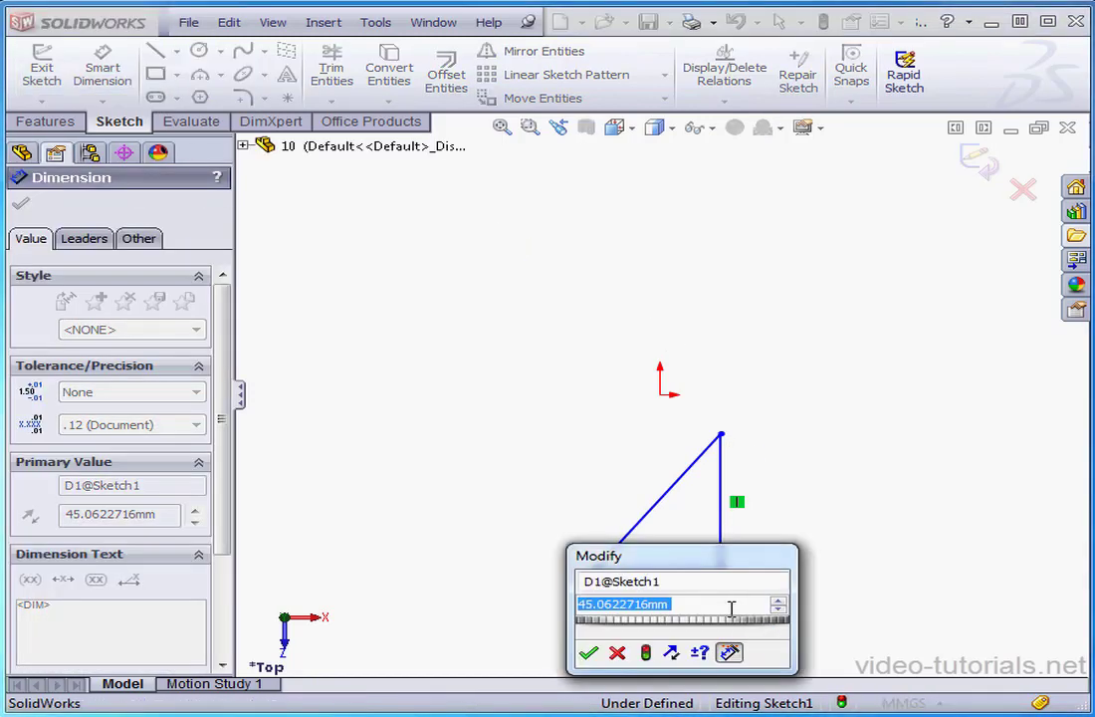
type("40")
left_click(588, 652)
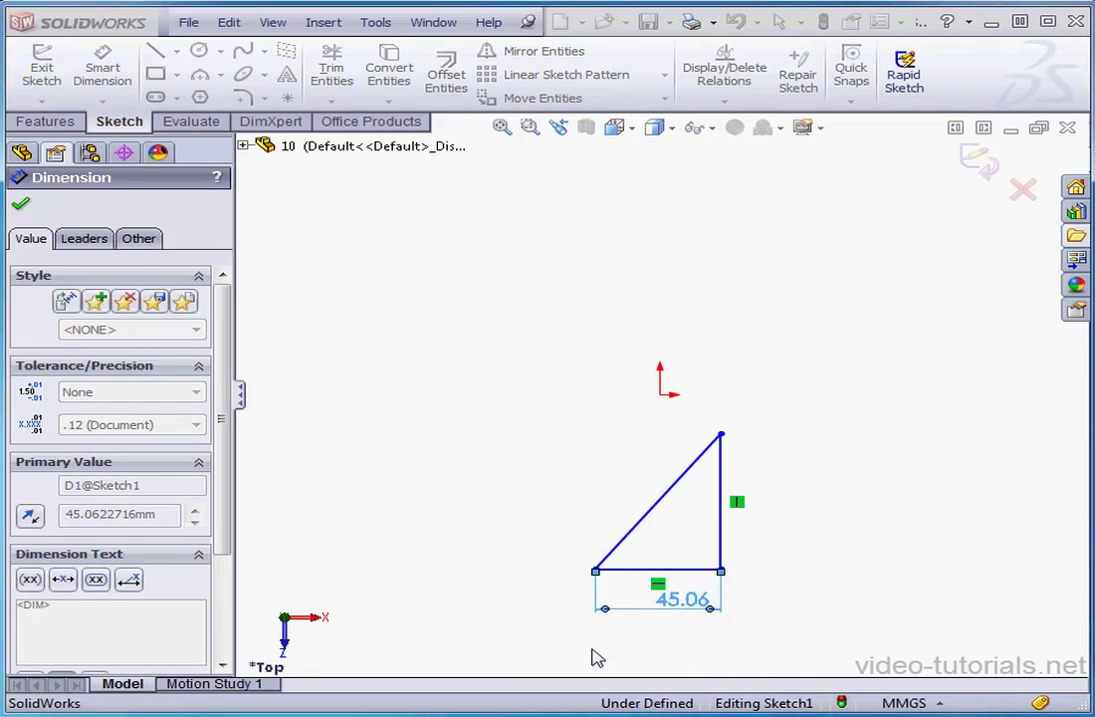
Dimension the triangle's vertical leg as 30 mm on its right side and end the dimensioning command.
left_click(721, 550)
left_click(764, 552)
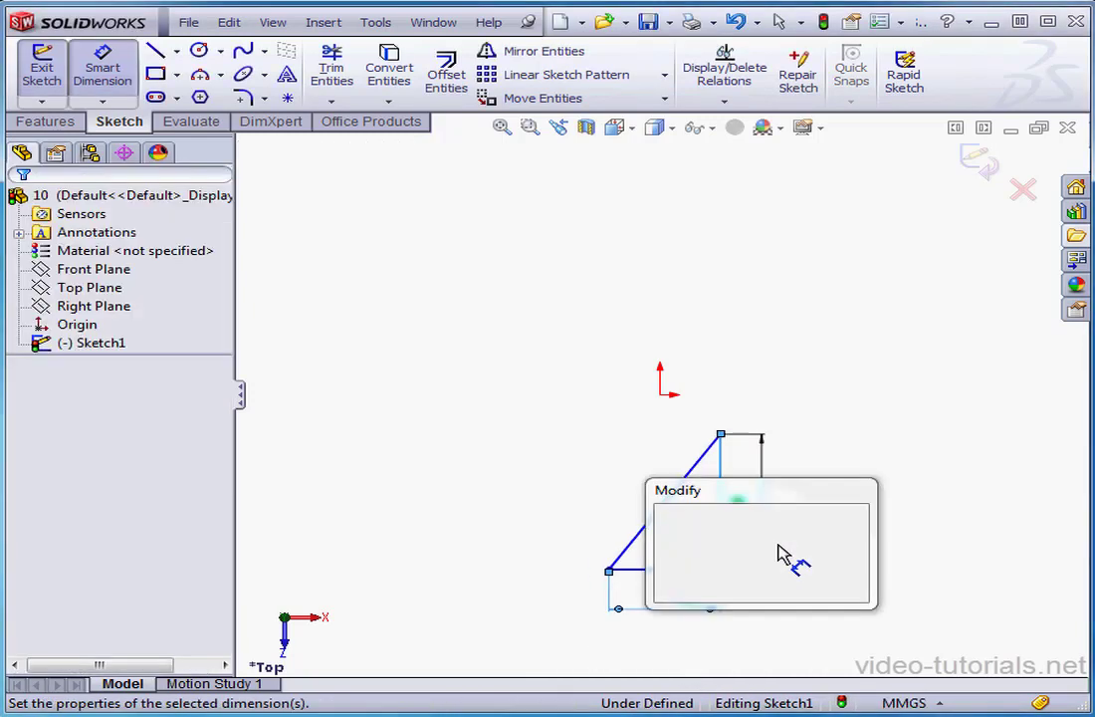
type("3")
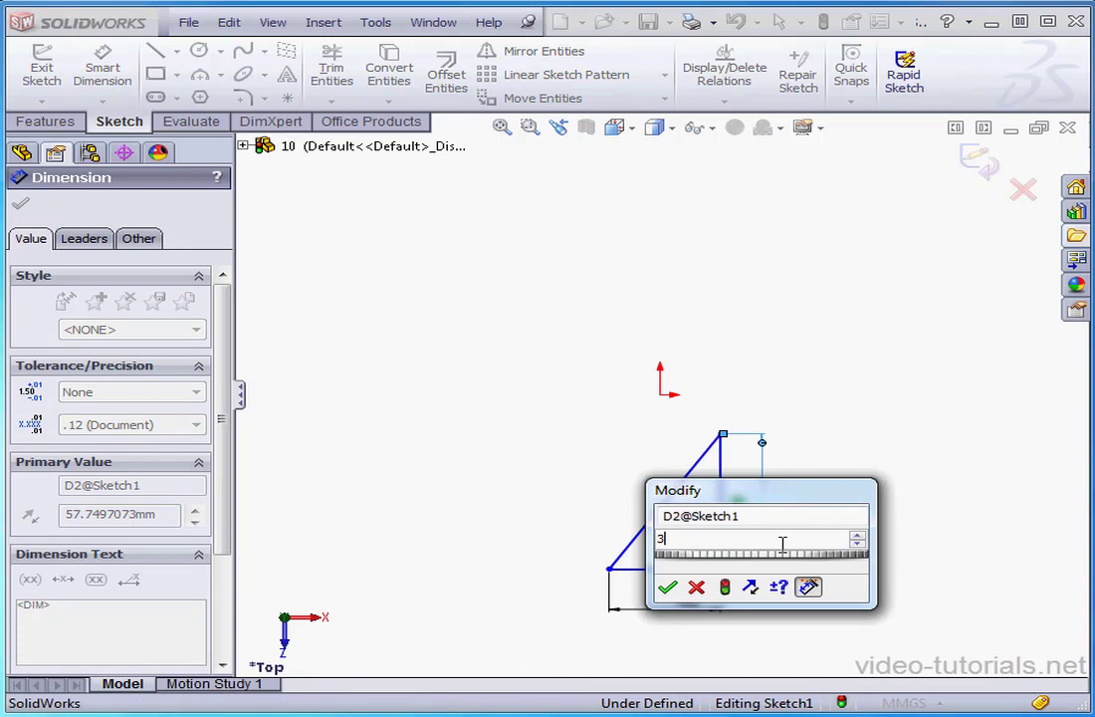
type("0")
left_click(666, 586)
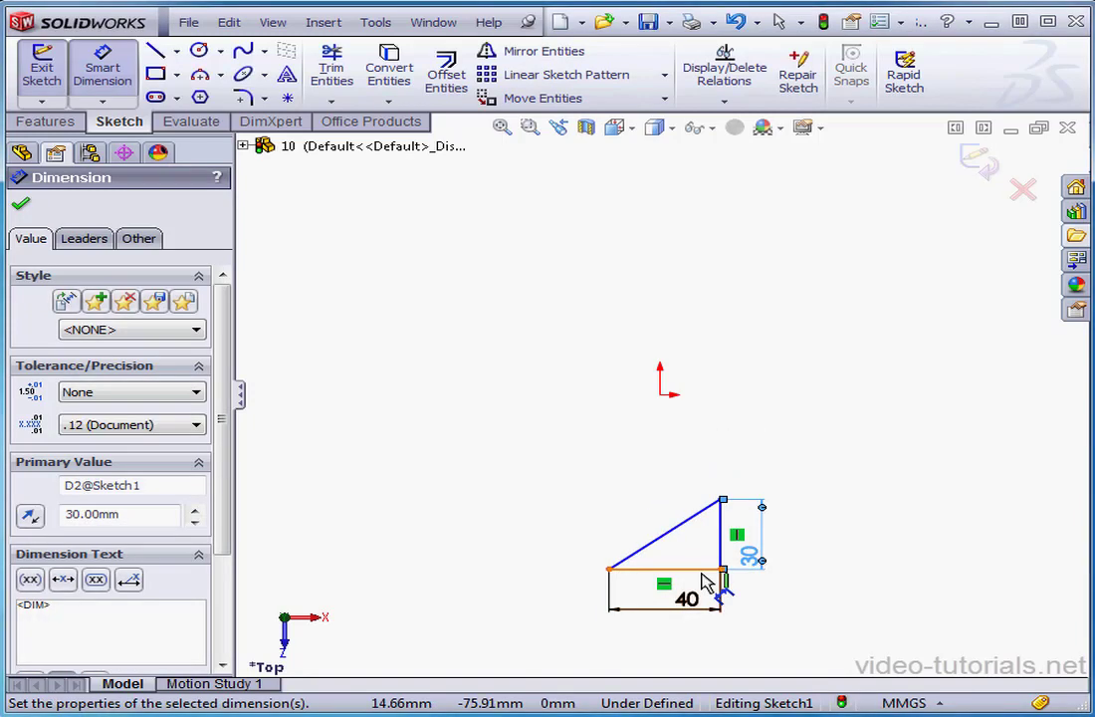
left_click(21, 206)
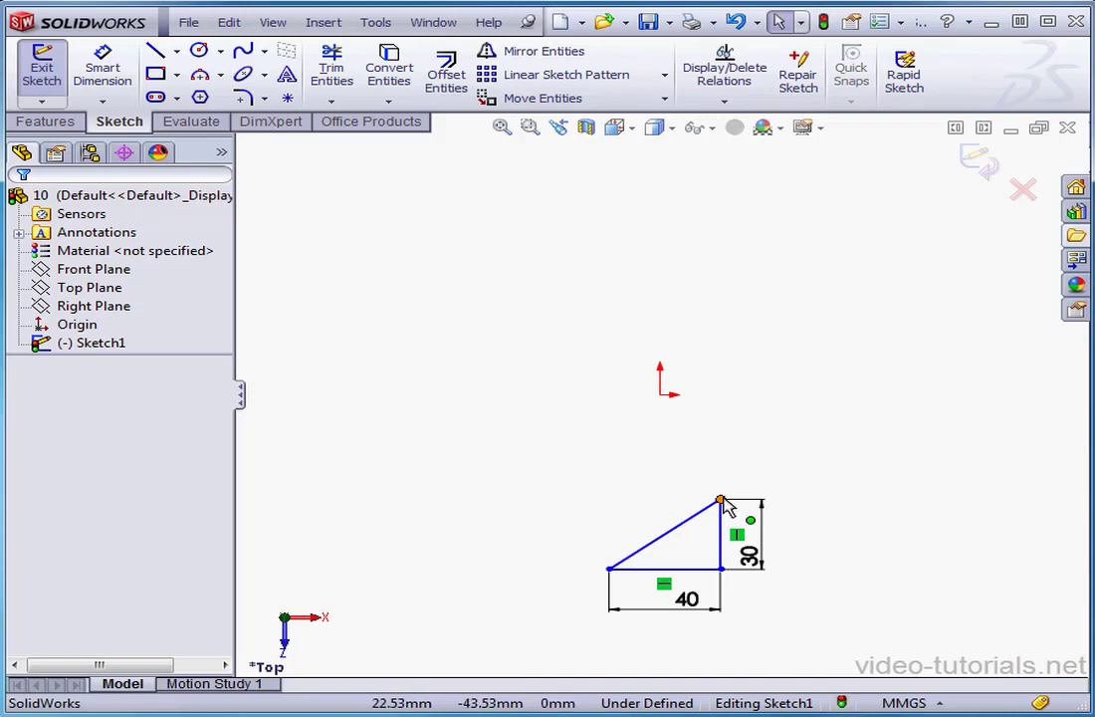
Move the triangle by its top corner to about X -52.3, Y 39.6 mm, and add a Fix relation to its right-angle corner.
left_click_drag(722, 499, 515, 302)
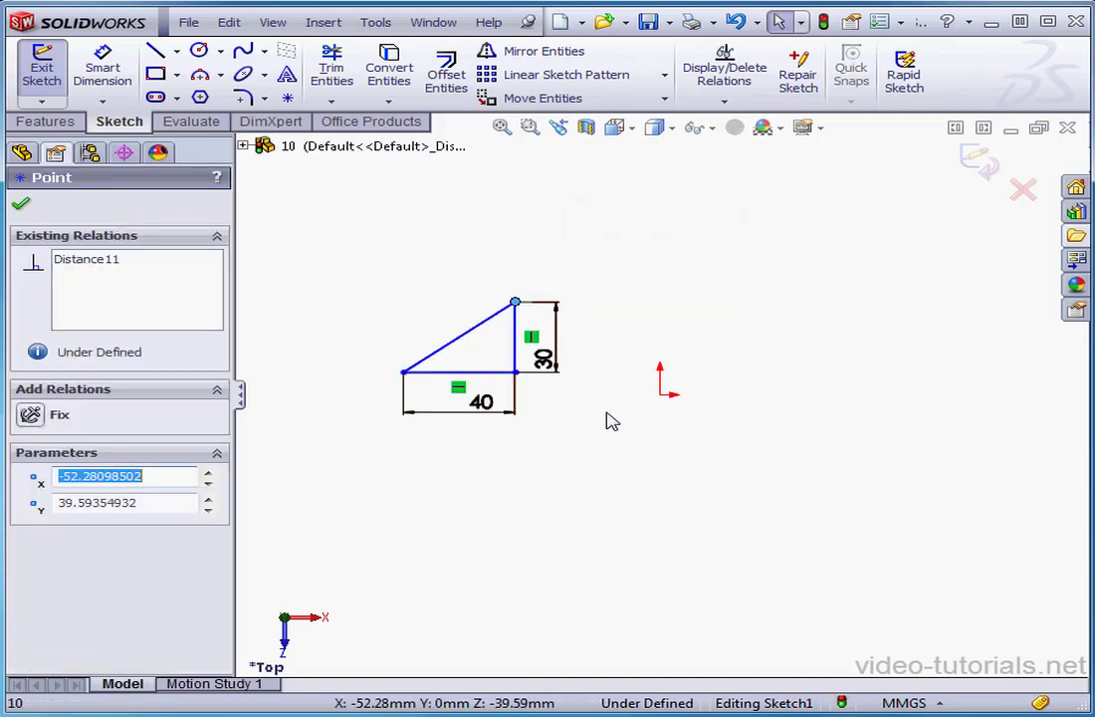
left_click(517, 376)
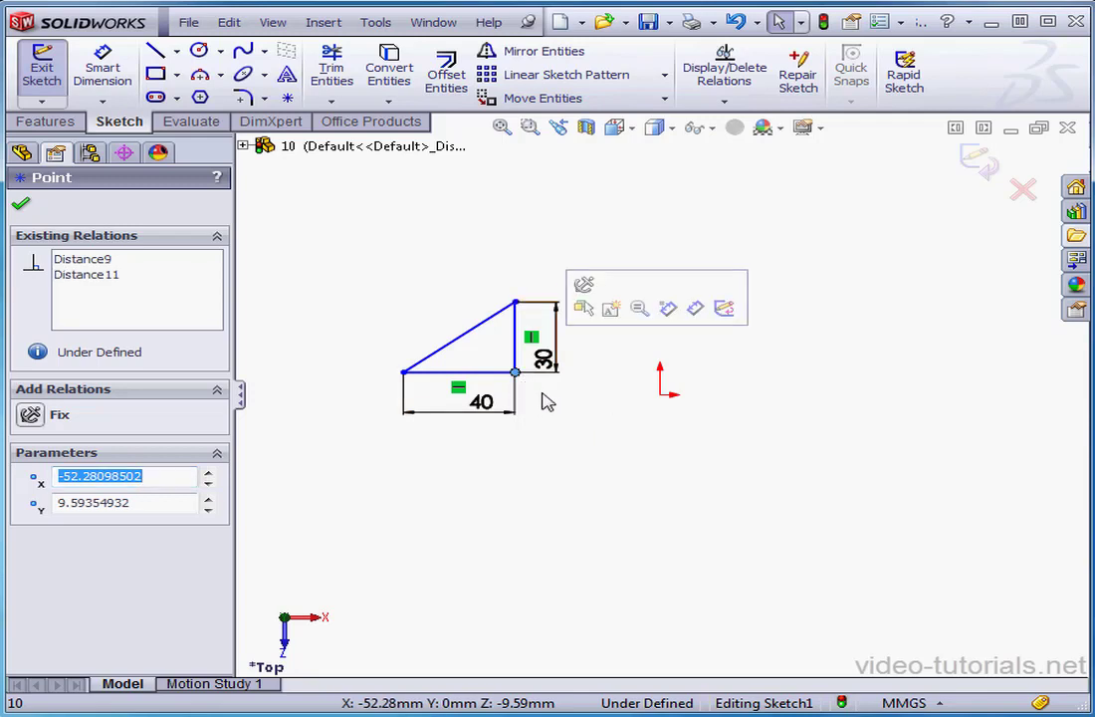
left_click(31, 416)
left_click(20, 202)
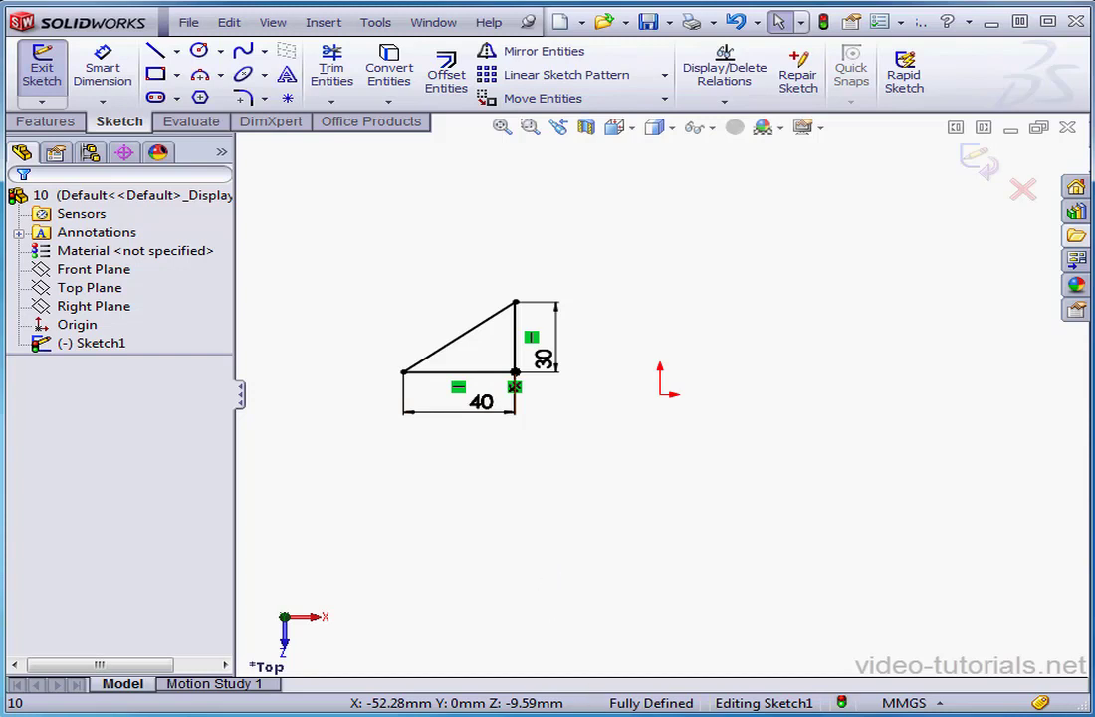
Dimension the triangle's hypotenuse on its outer side as a driven dimension and end the dimensioning command.
left_click(99, 75)
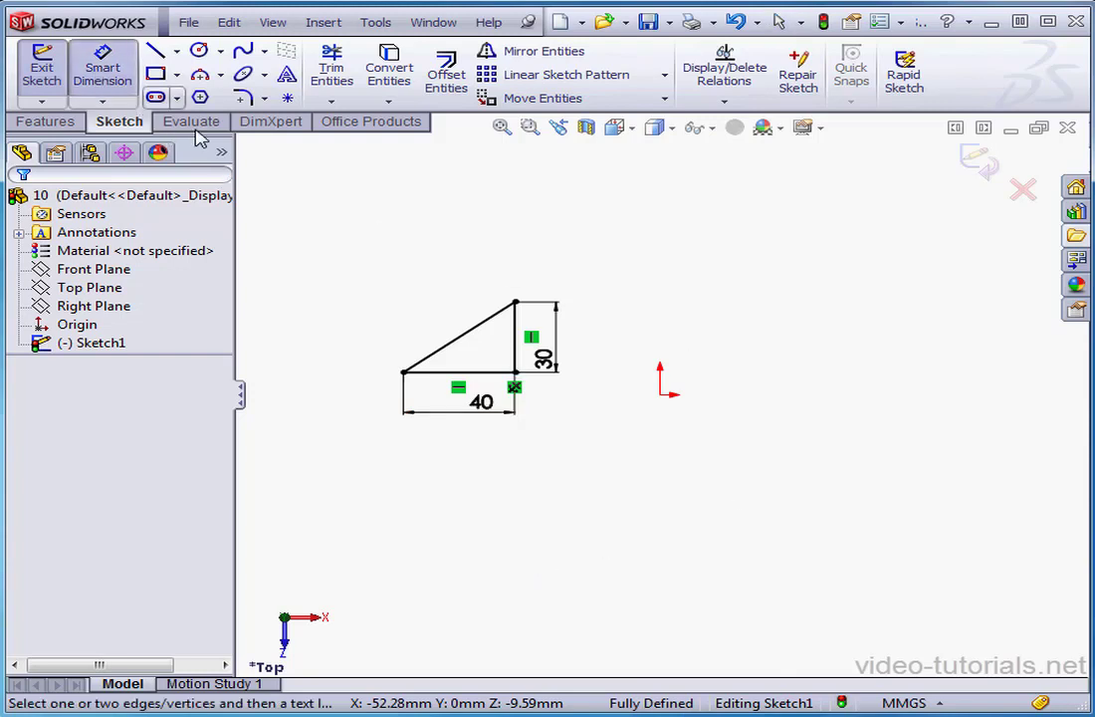
left_click(461, 344)
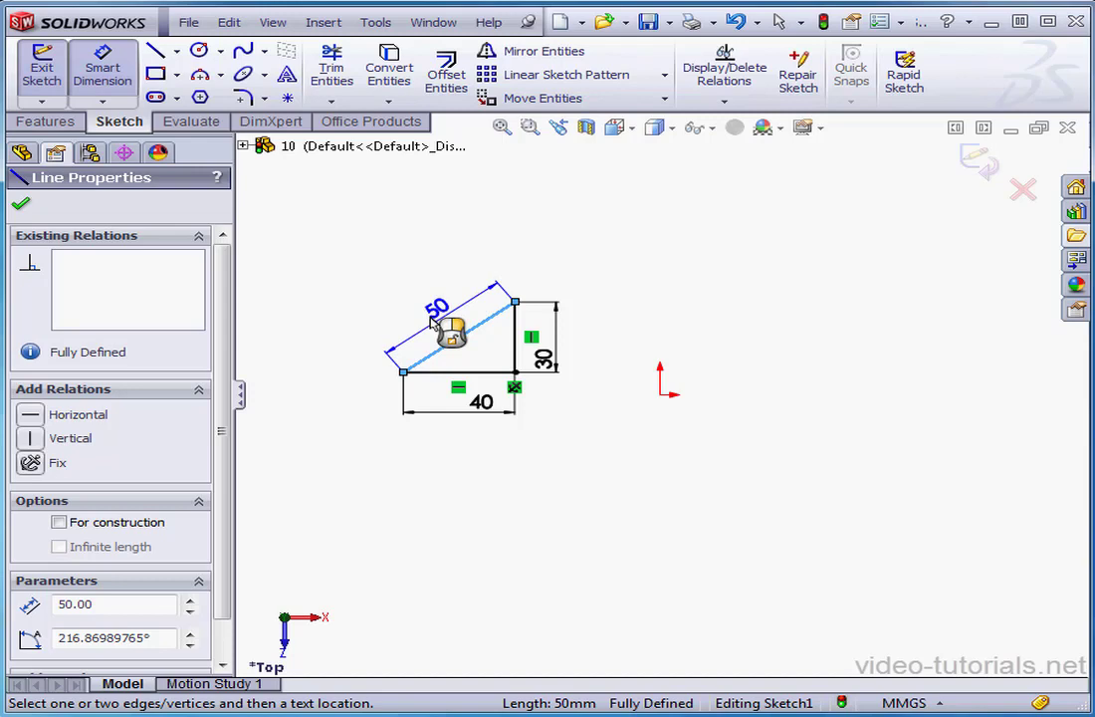
left_click(432, 319)
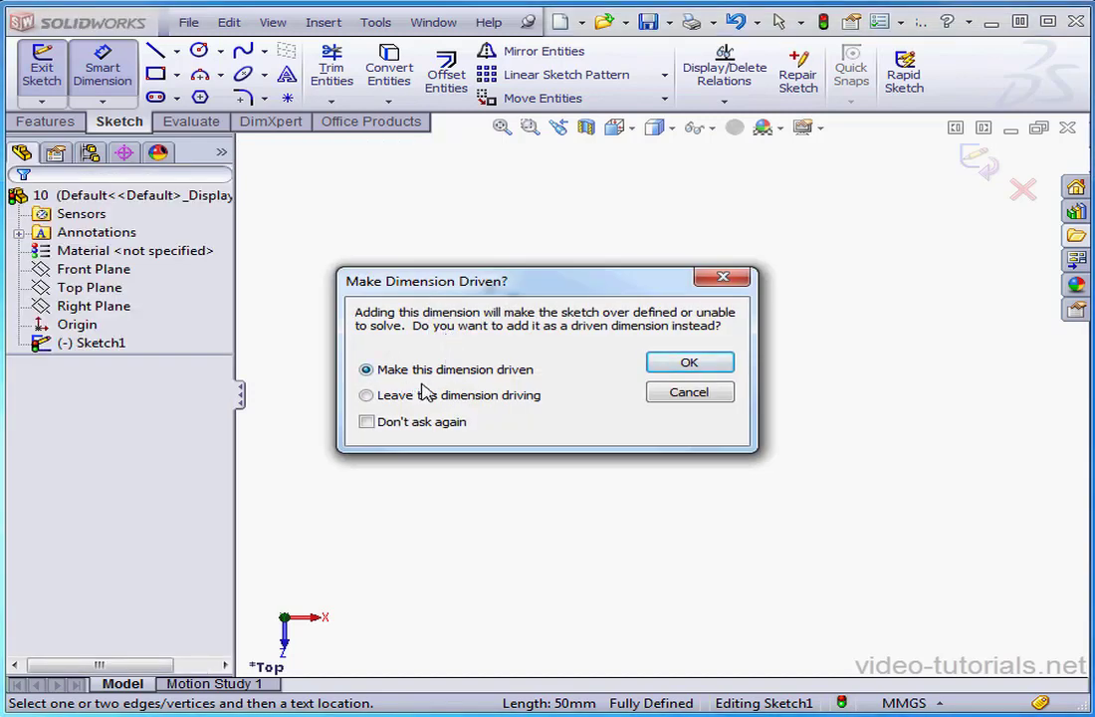
left_click(690, 364)
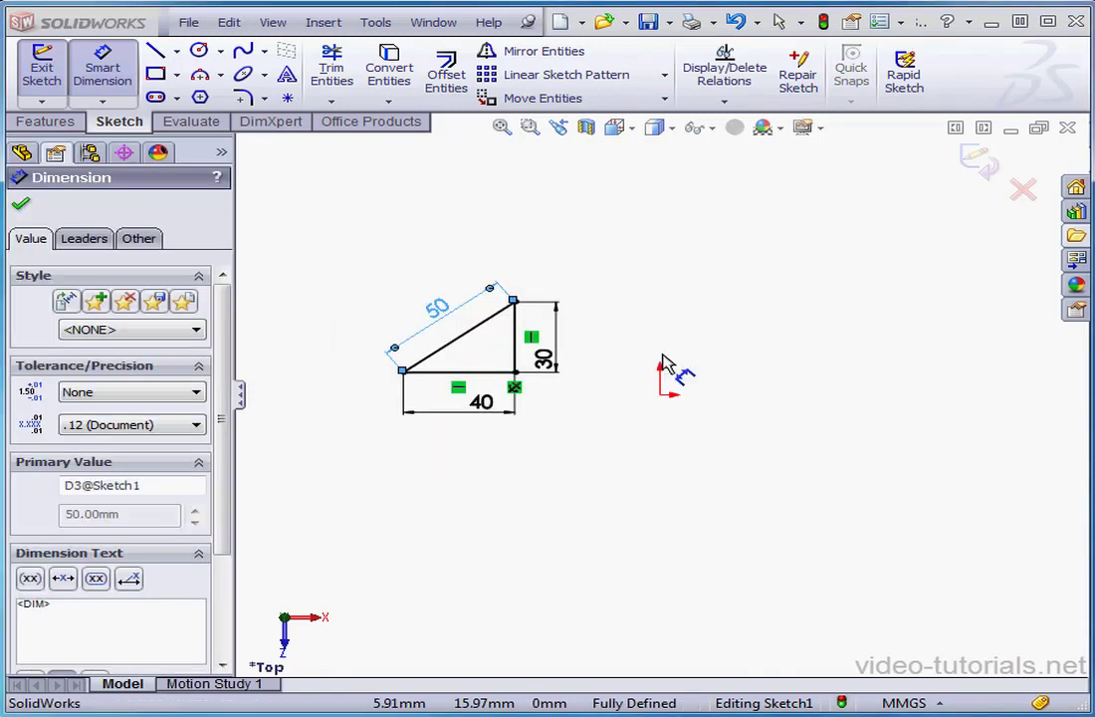
right_click(583, 273)
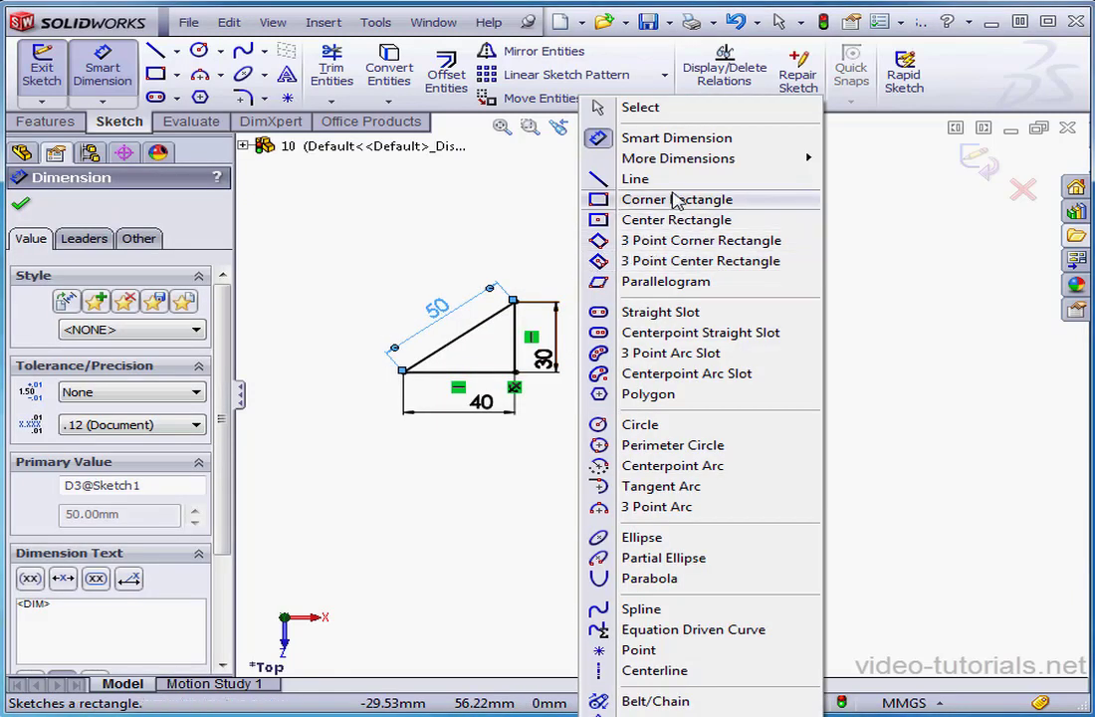
left_click(646, 107)
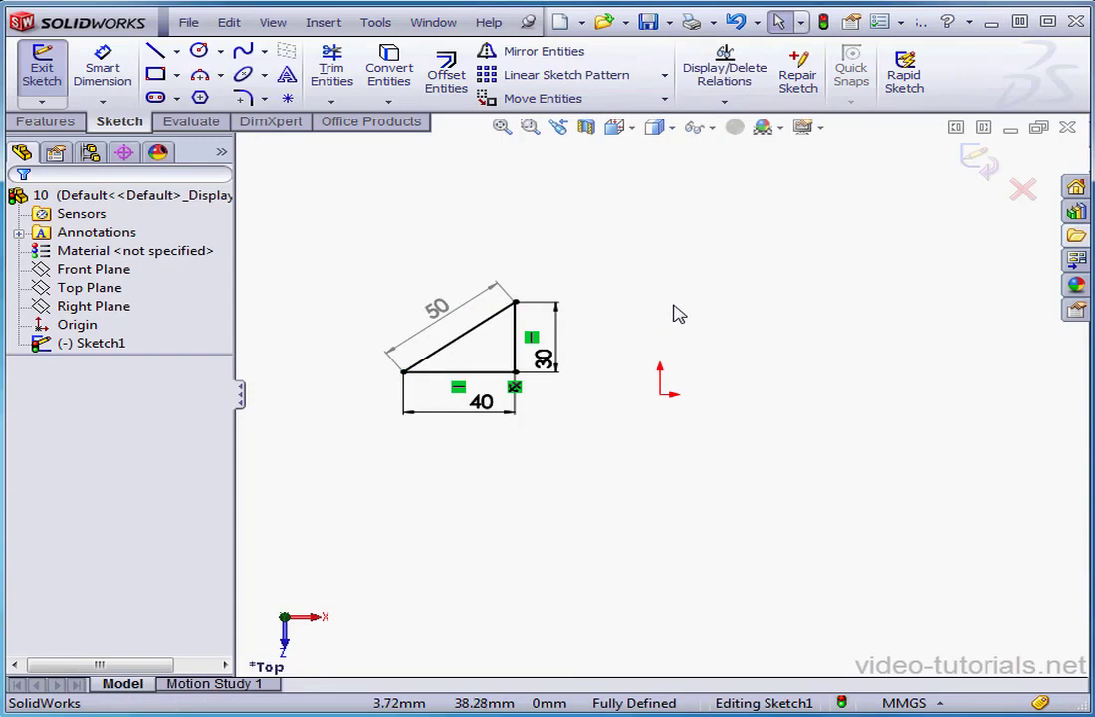
Set the triangle's vertical leg dimension to 50 mm, keeping the triangle in sight while editing the value.
double_click(543, 356)
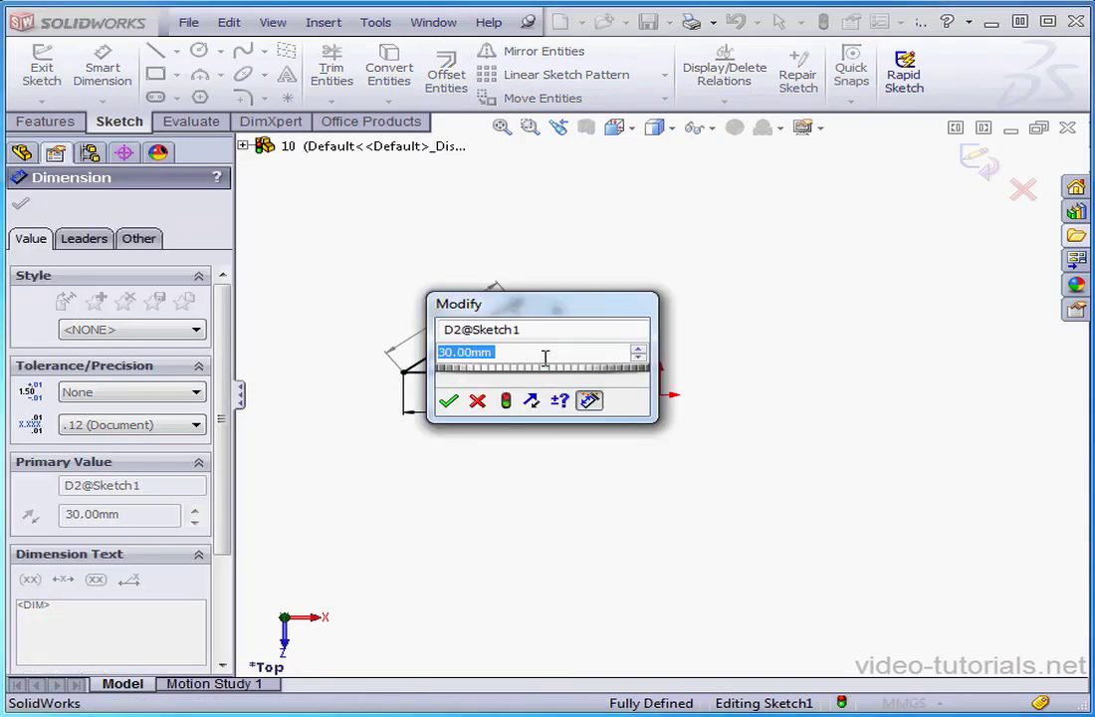
left_click_drag(542, 317, 800, 255)
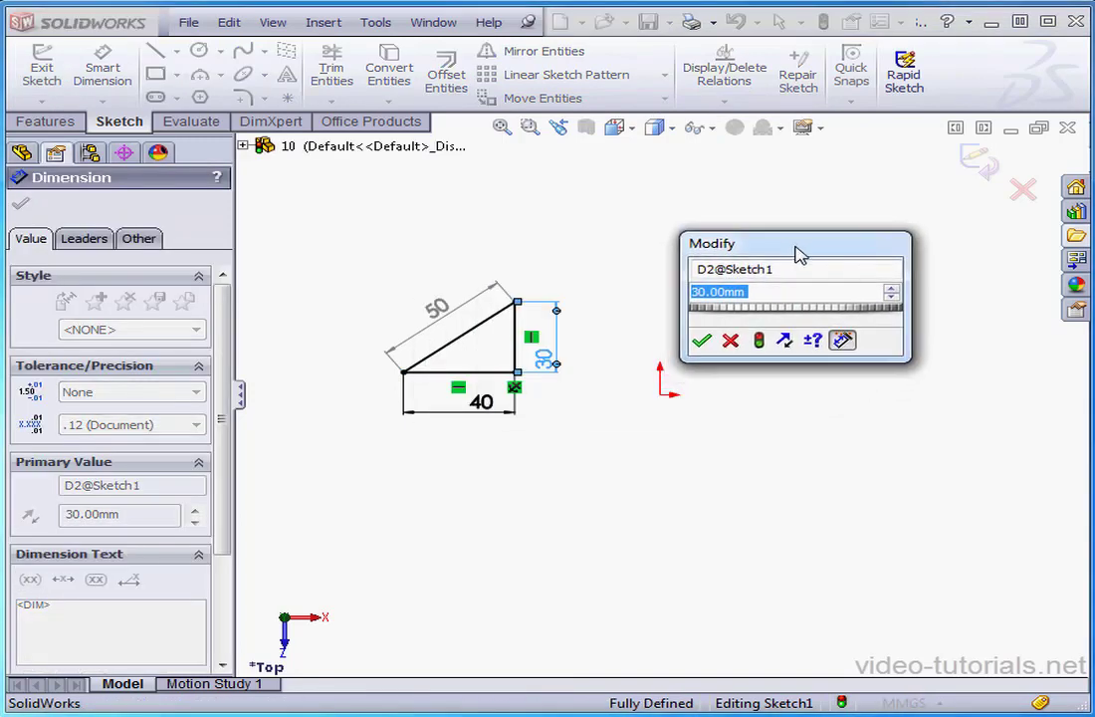
left_click(890, 288)
left_click(891, 287)
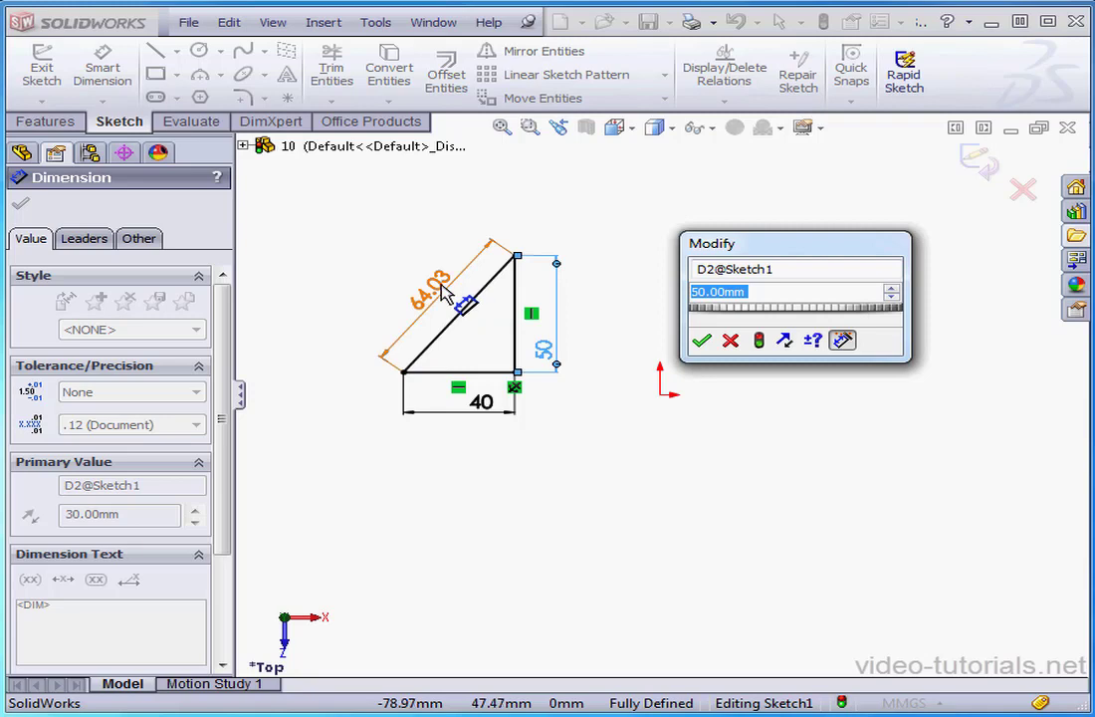
left_click(701, 342)
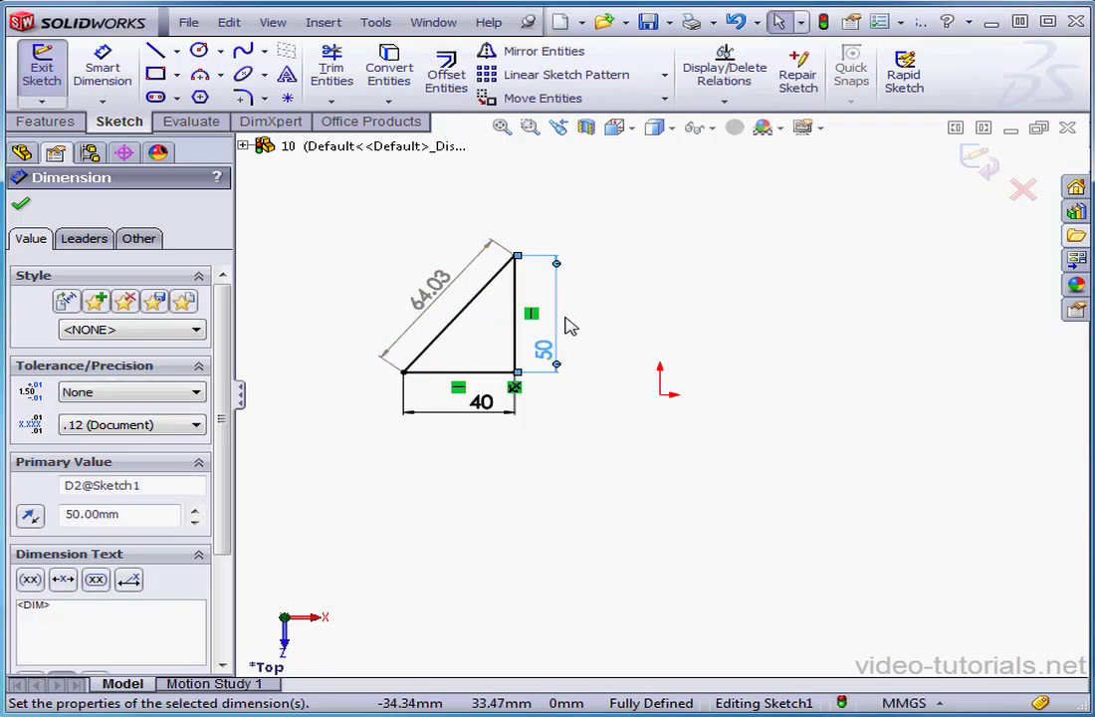
Delete the hypotenuse's driven dimension and dimension the hypotenuse again, leaving the new dimension driving.
left_click(430, 295)
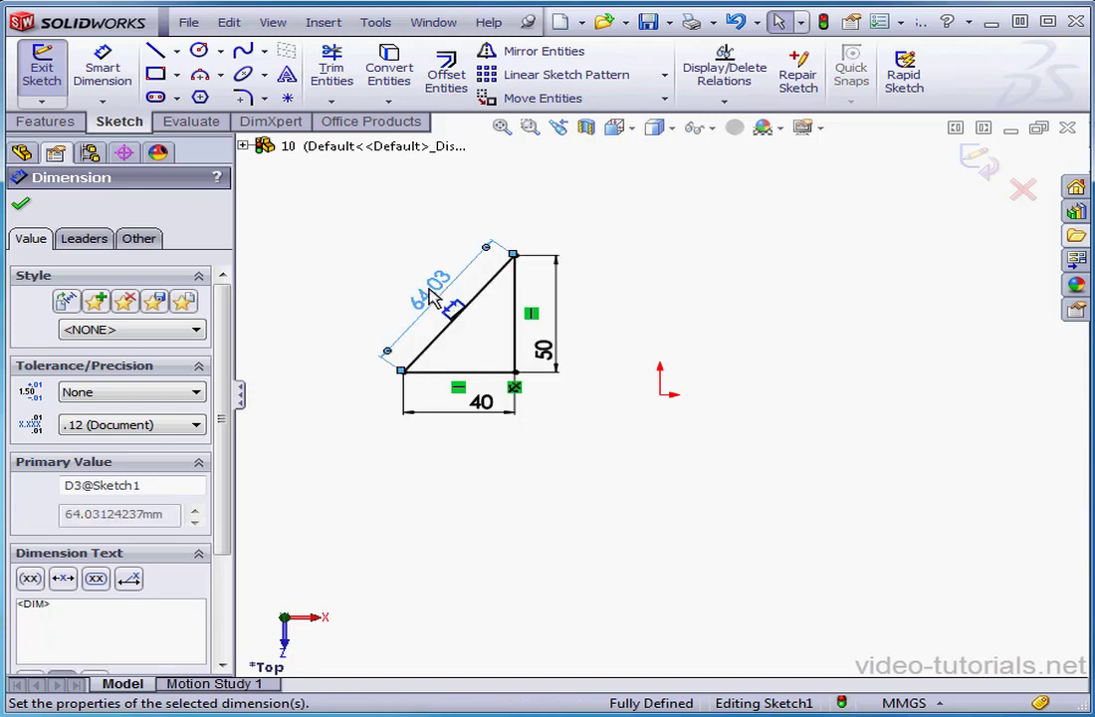
key("Delete")
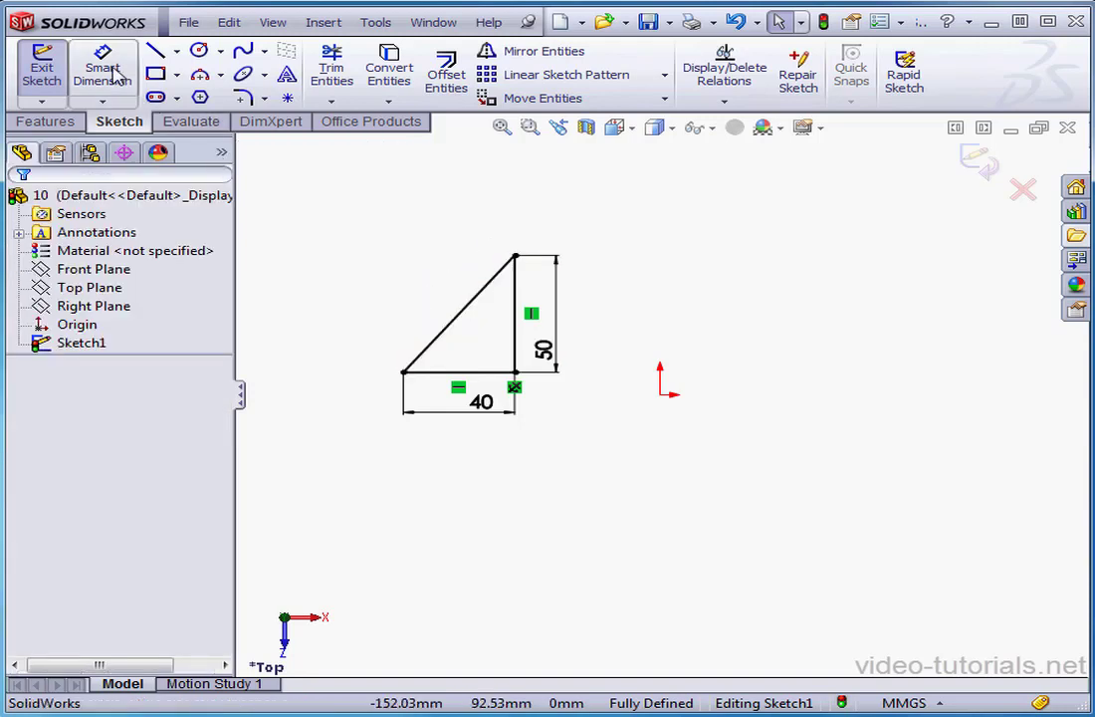
left_click(112, 76)
left_click(453, 316)
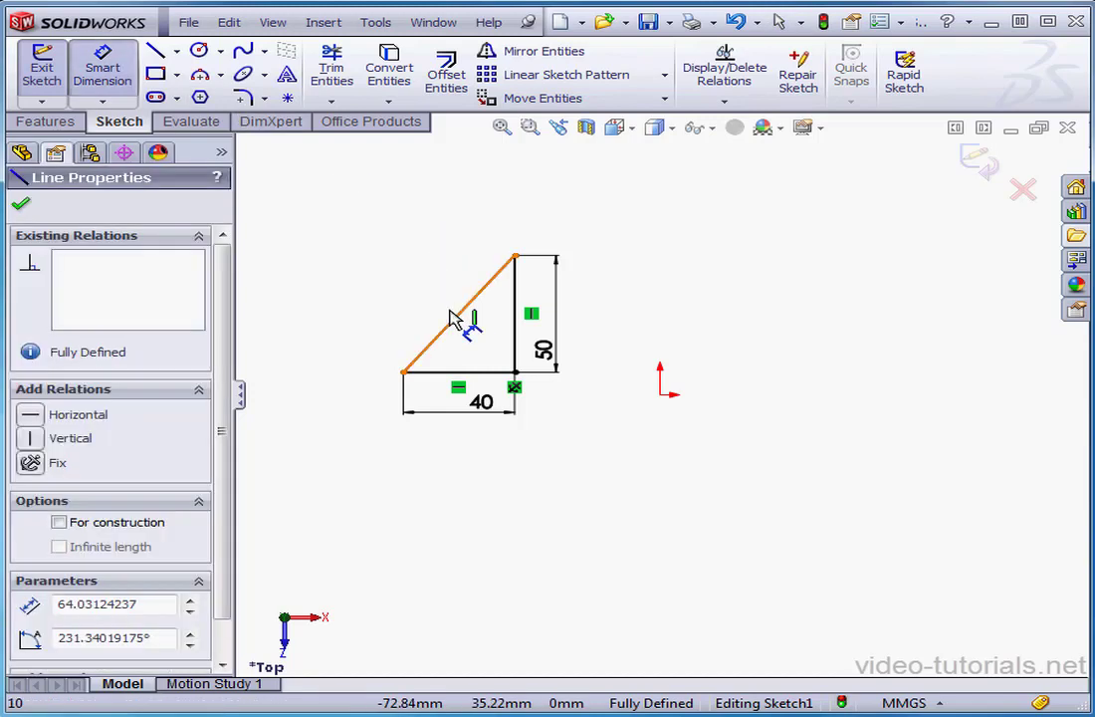
left_click(435, 310)
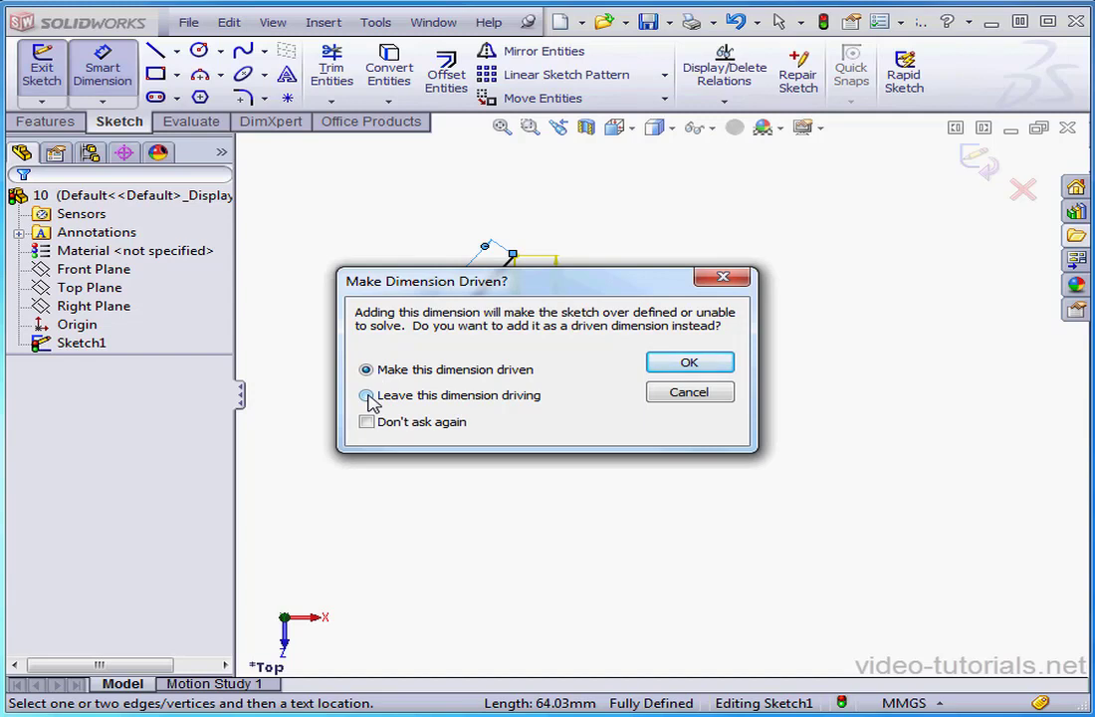
left_click(707, 366)
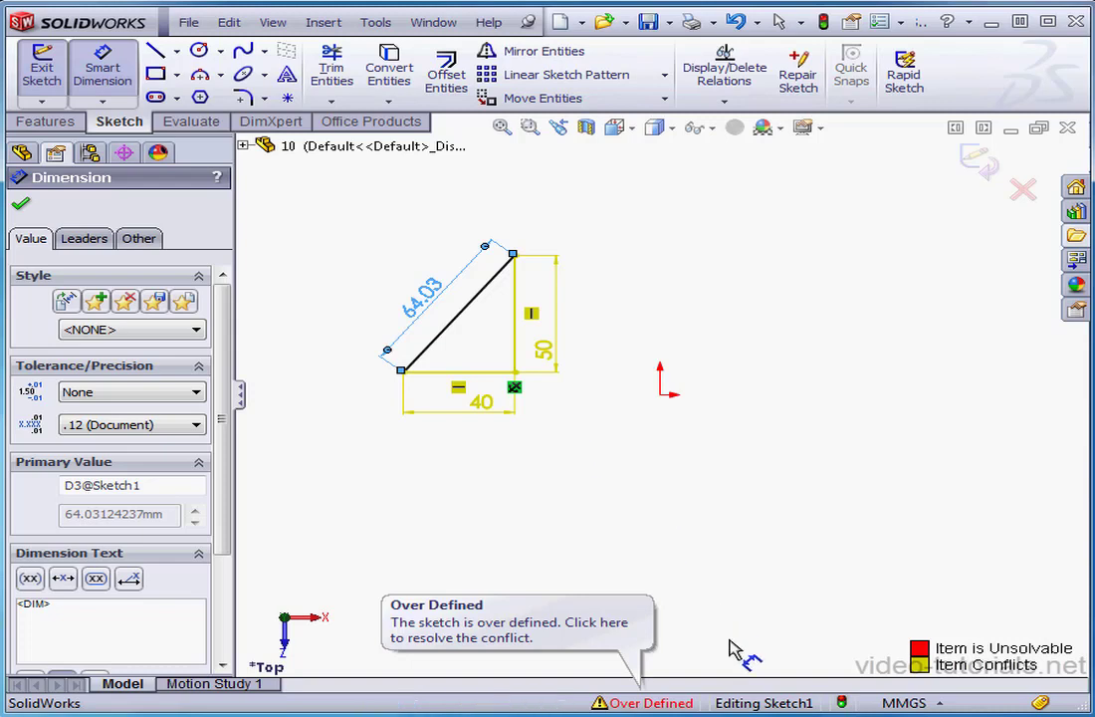
Diagnose the over-defined sketch with SketchXpert and review its proposed solutions up to the fourth one.
left_click(657, 705)
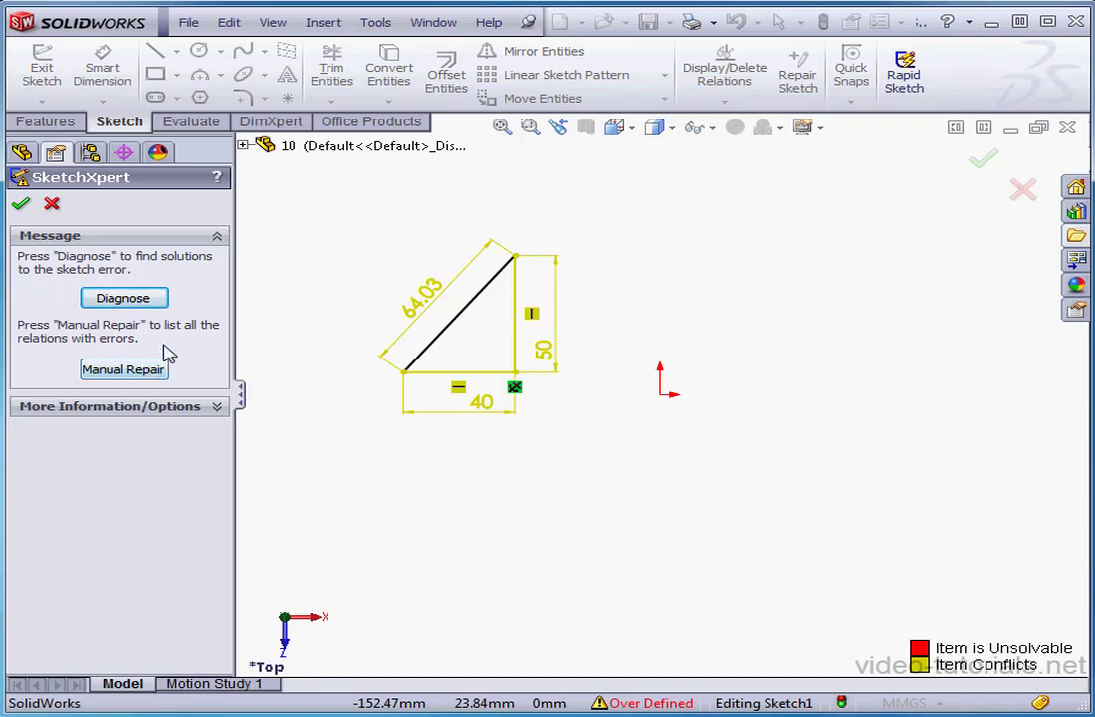
left_click(124, 299)
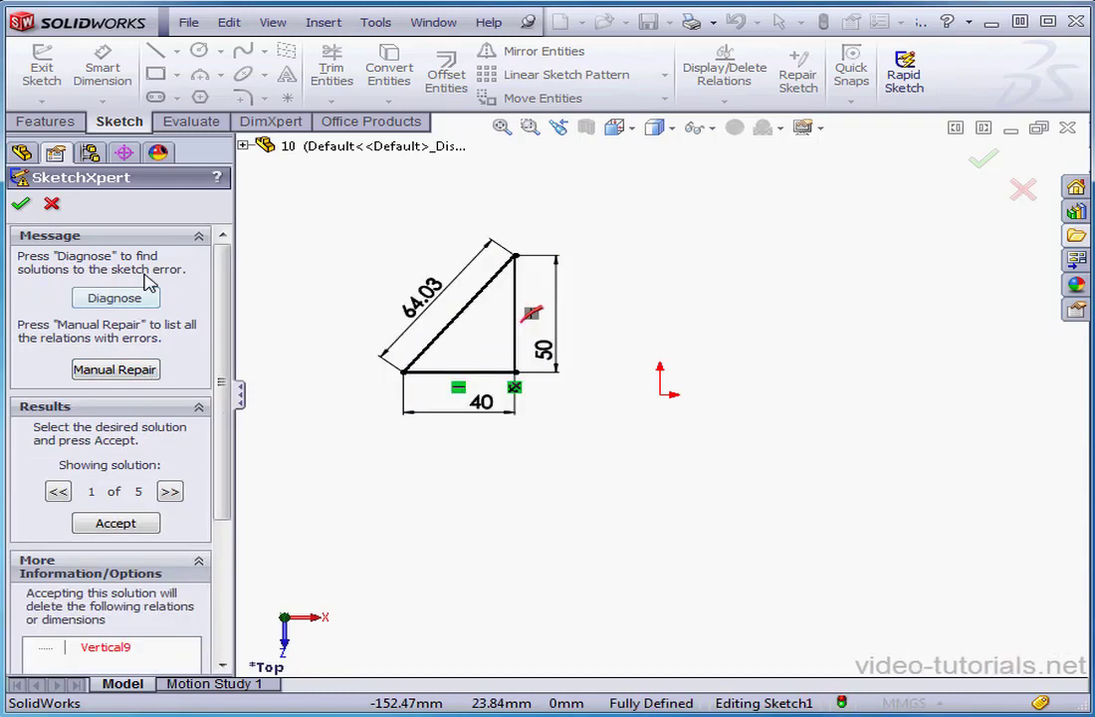
scroll(232, 471, "down", 3)
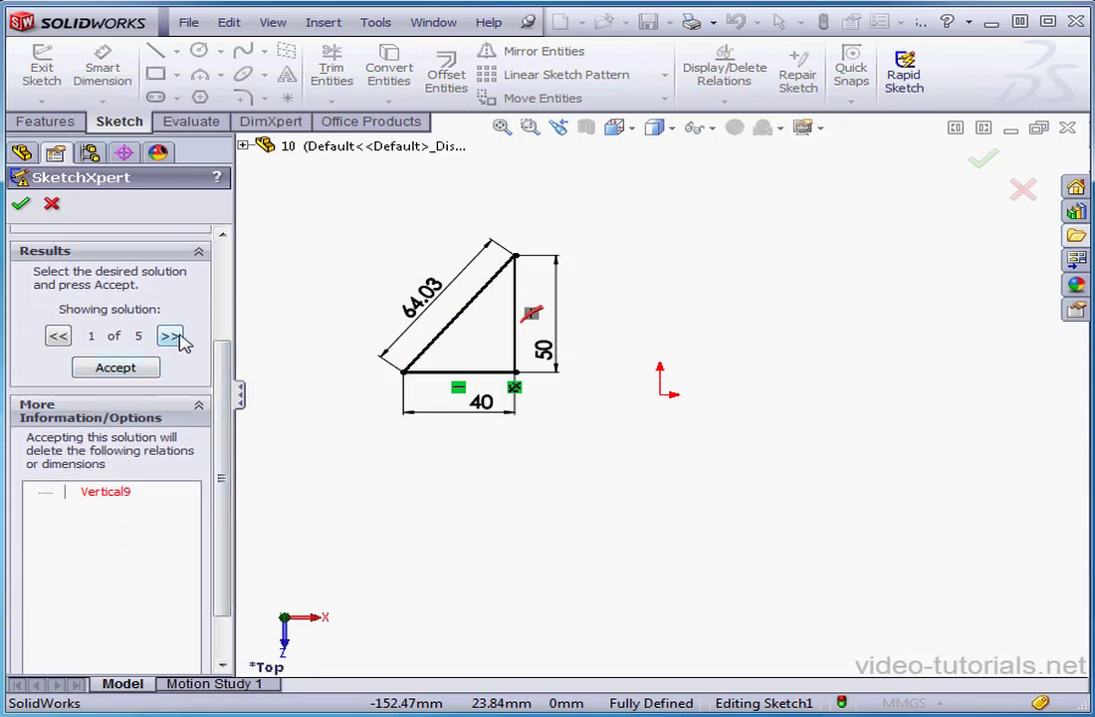
left_click(171, 336)
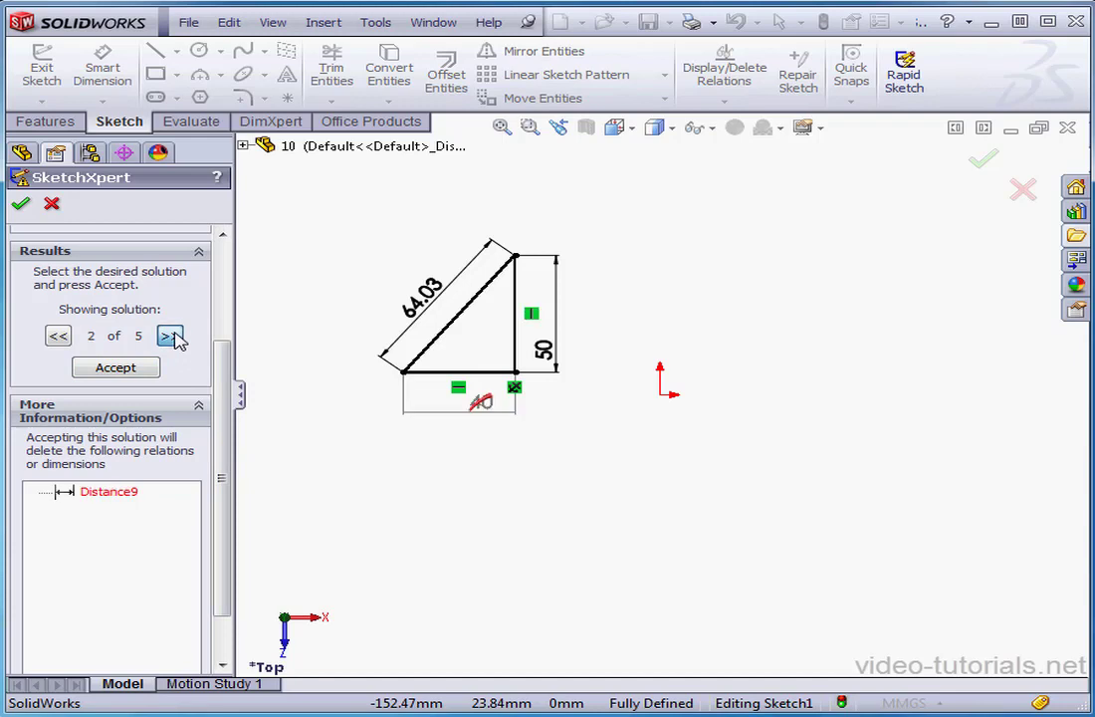
left_click(172, 336)
left_click(171, 336)
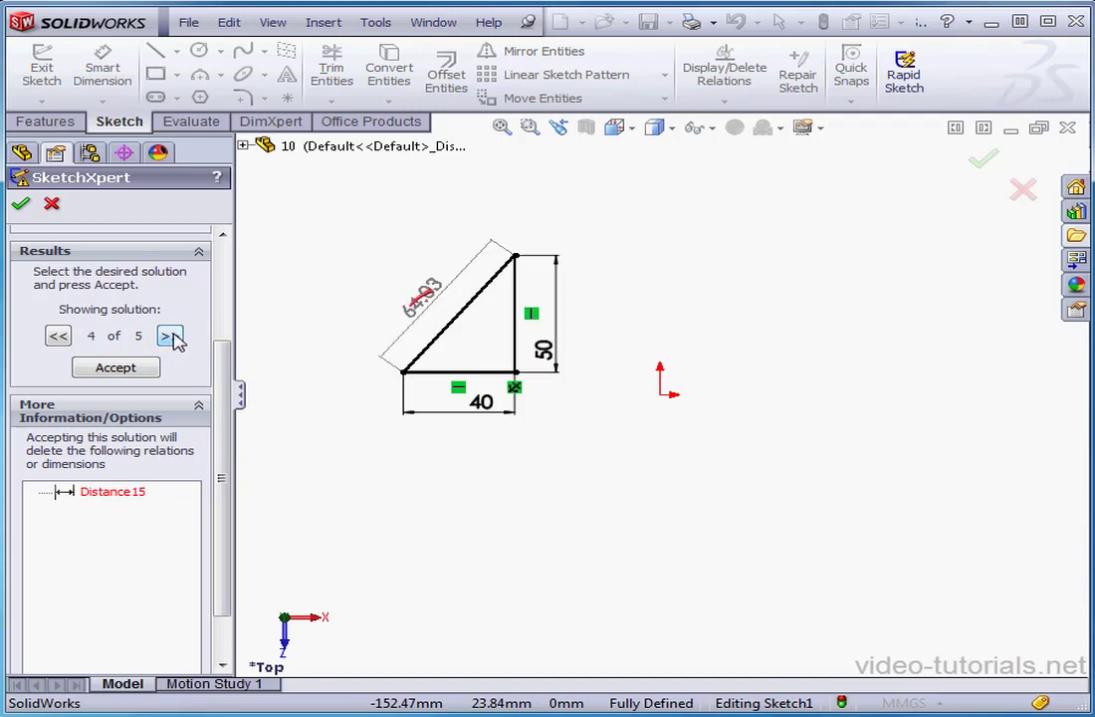
mouse_move(220, 391)
left_mouse_down()
mouse_move(232, 325)
mouse_move(257, 294)
left_mouse_up()
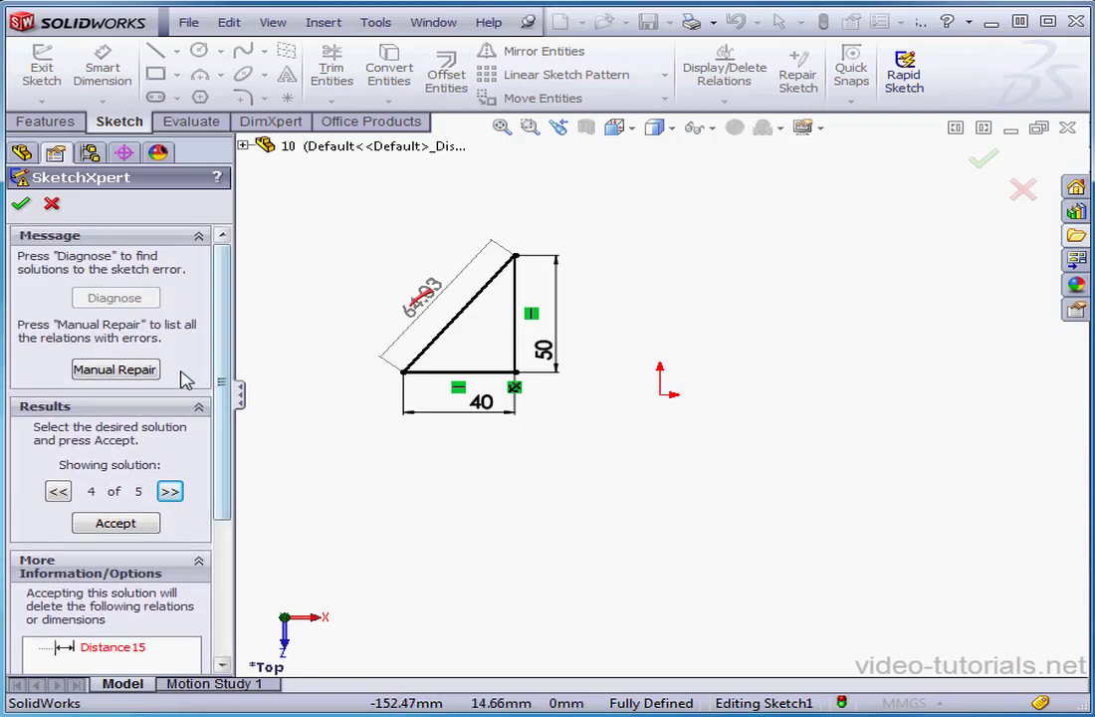
Use Manual Repair to inspect the conflicting distances, delete the hypotenuse's Distance15 dimension, and accept the repair.
left_click(132, 371)
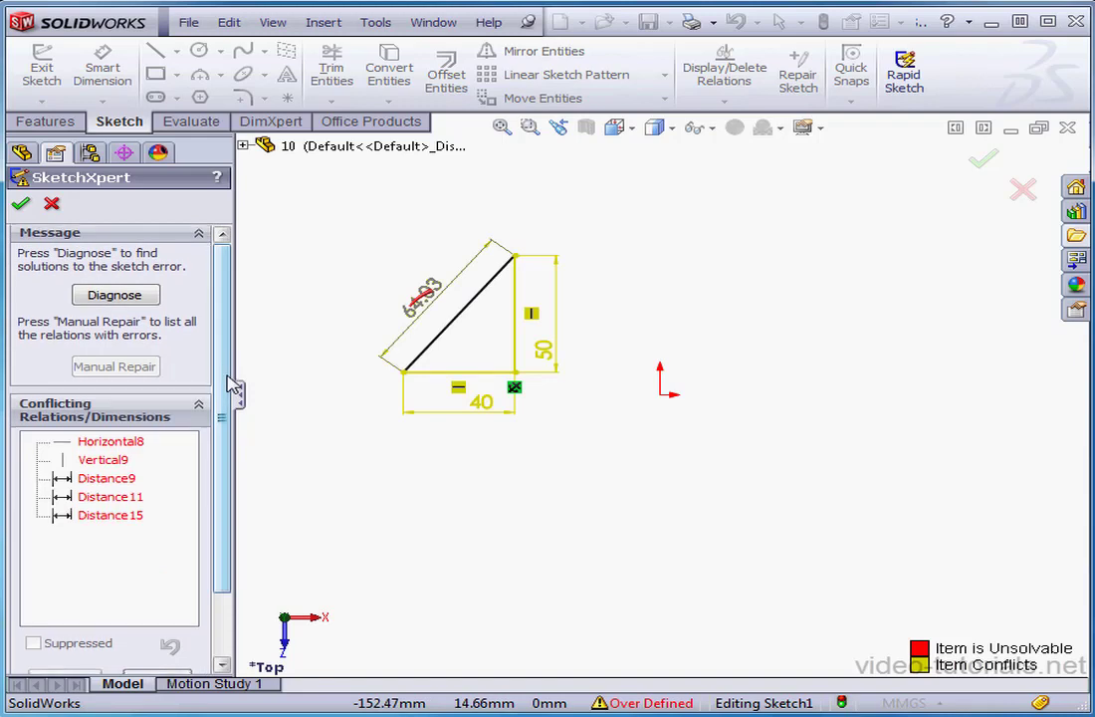
left_click_drag(231, 386, 232, 447)
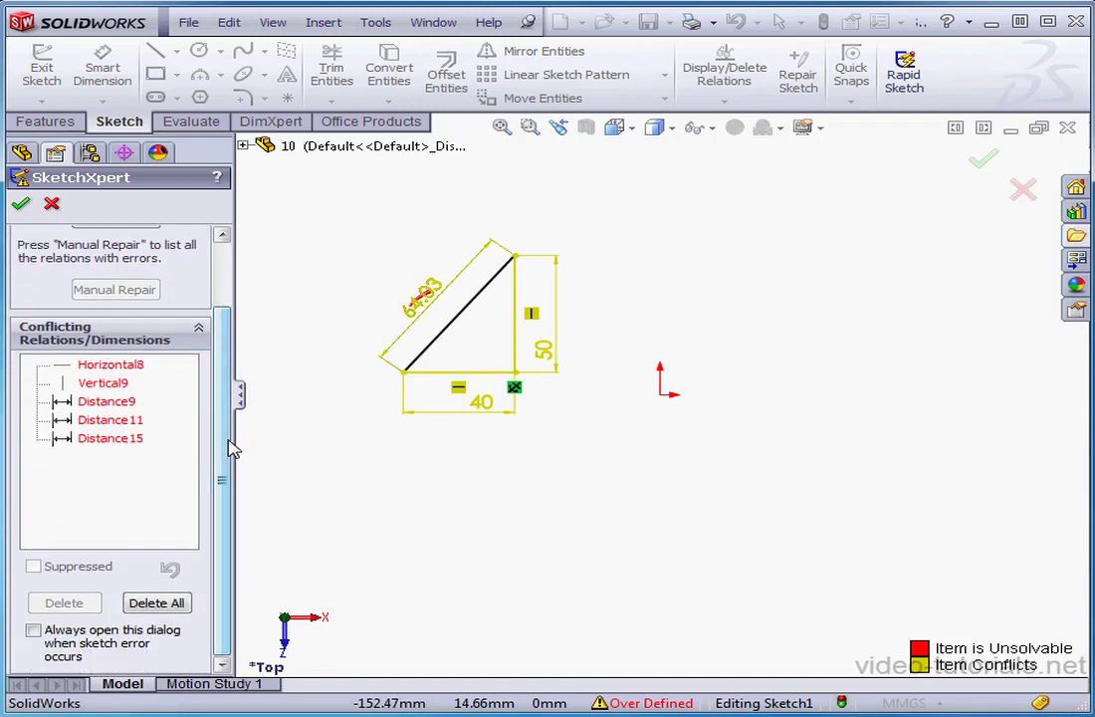
left_click(135, 439)
left_click(130, 422)
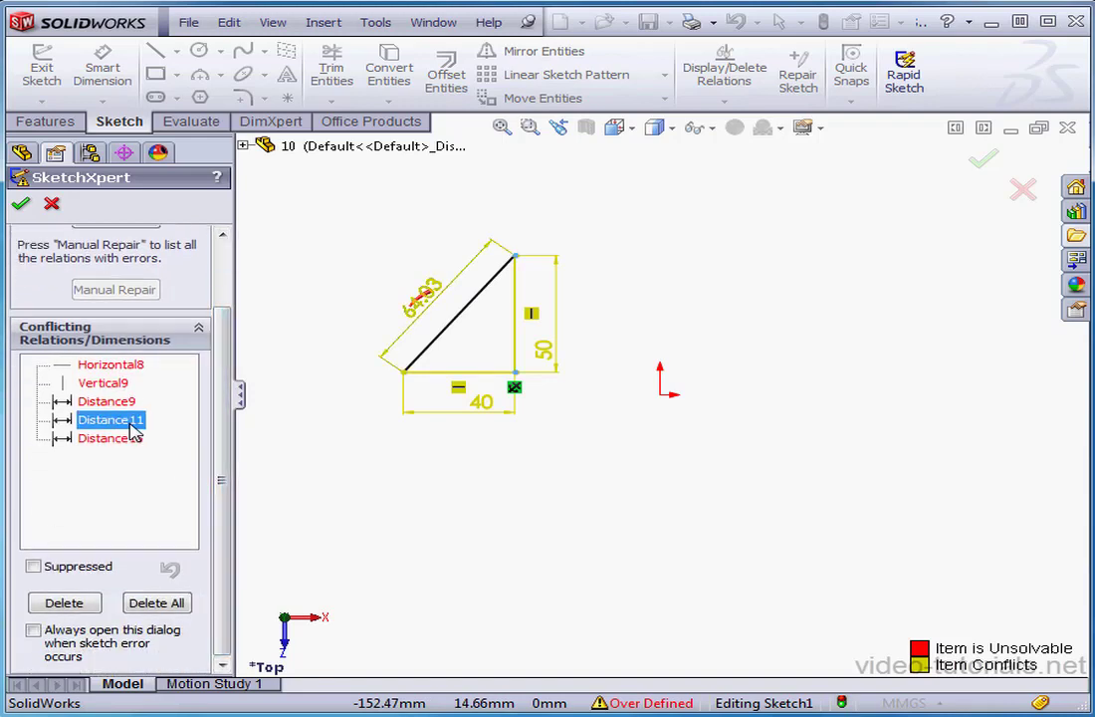
left_click(129, 403)
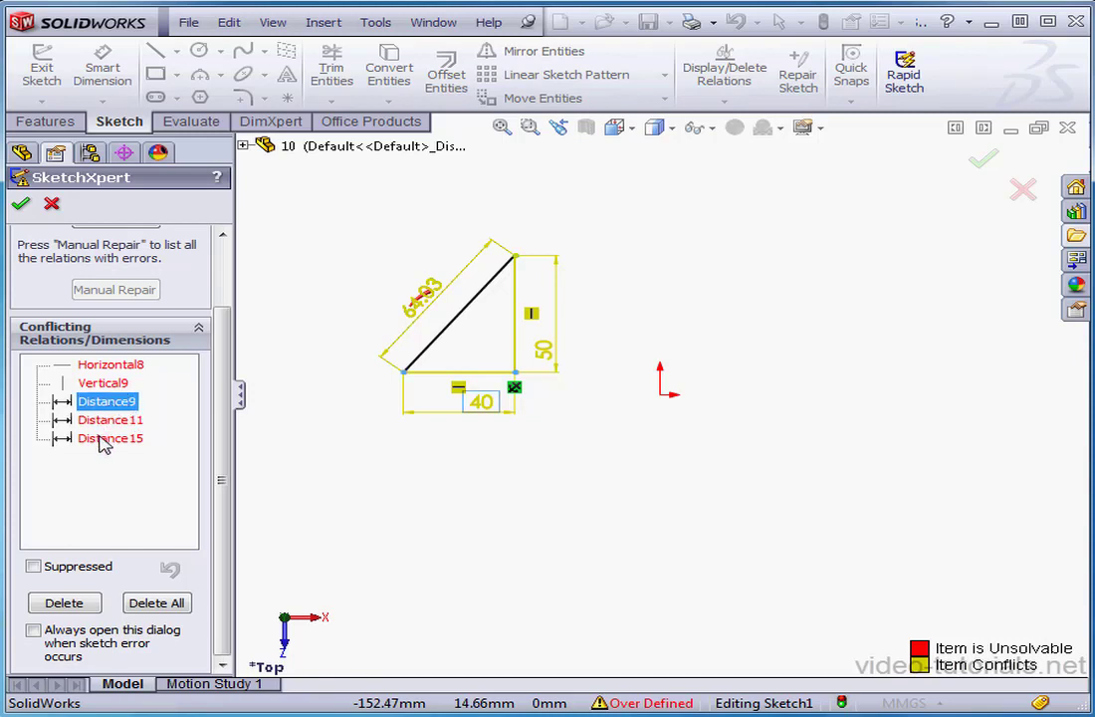
left_click(138, 441)
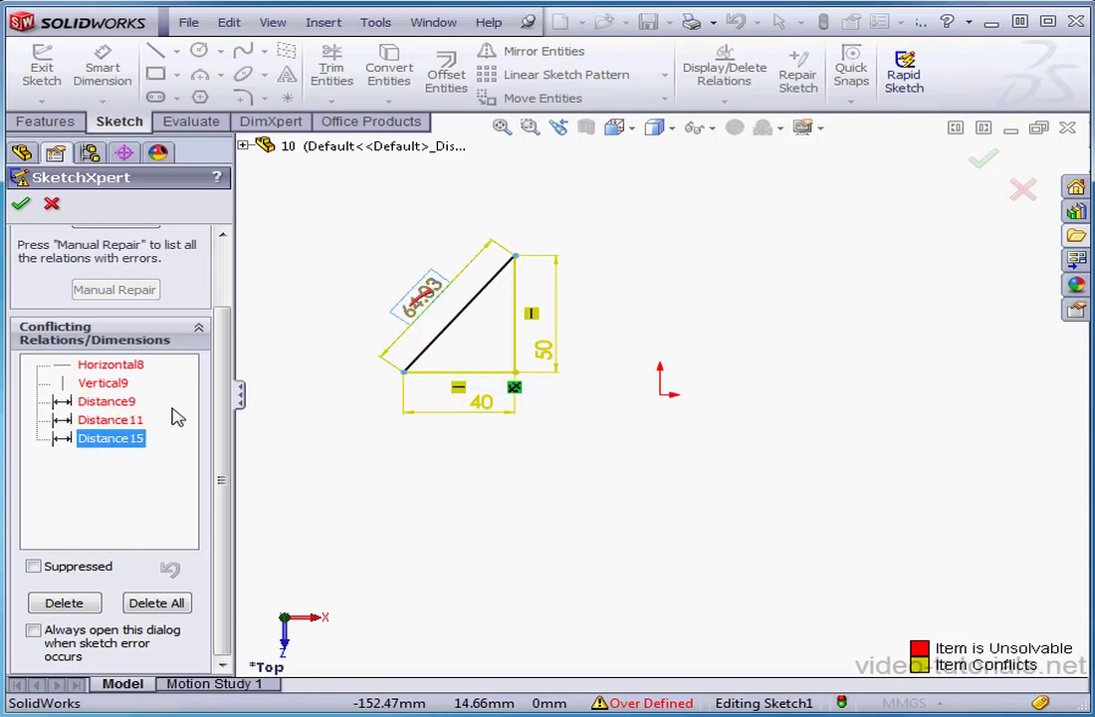
left_click(64, 603)
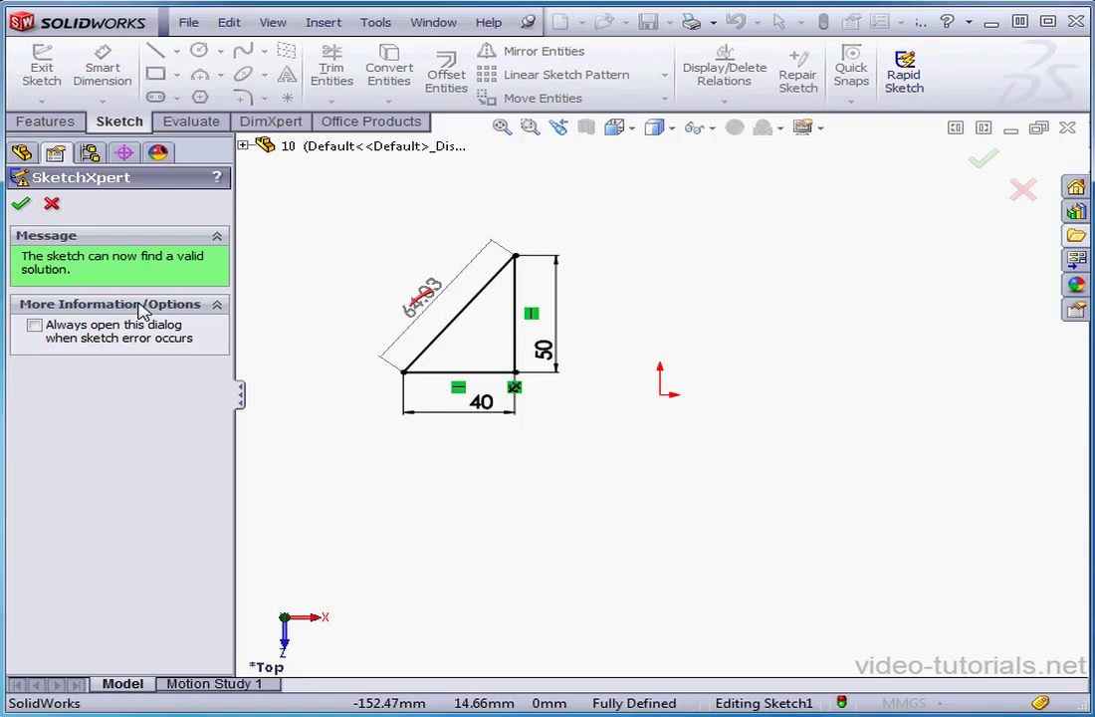
left_click(20, 203)
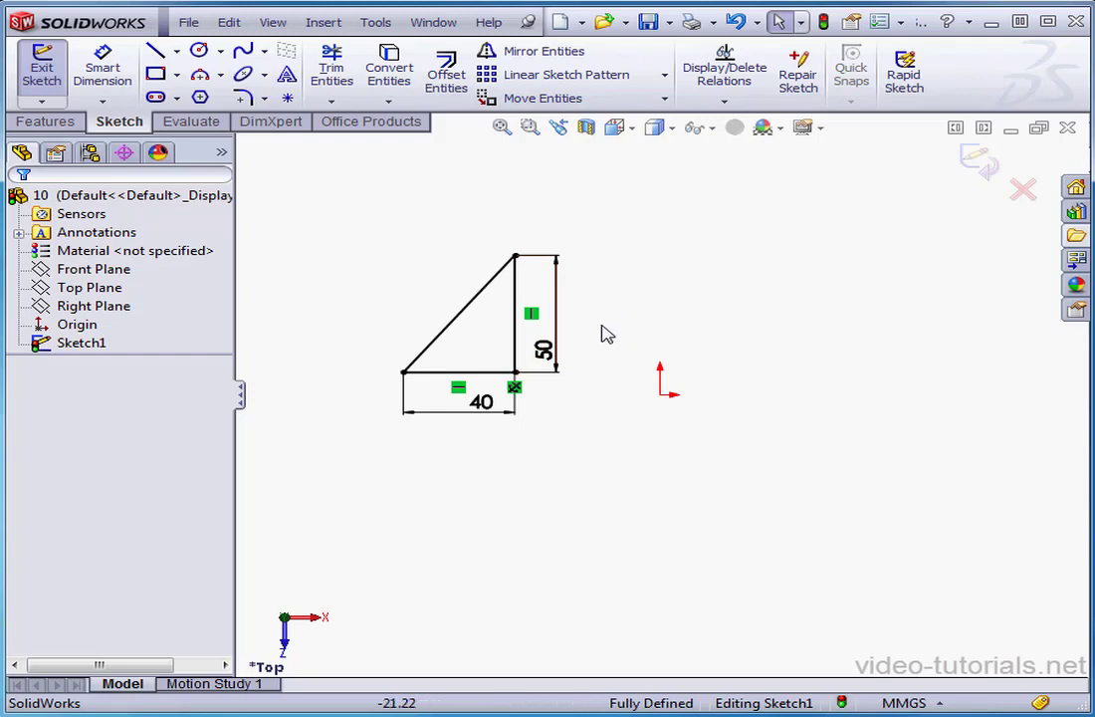
Replace the vertical leg's dimension with a driving dimension along the hypotenuse's outer side and end the dimensioning command.
left_click(553, 350)
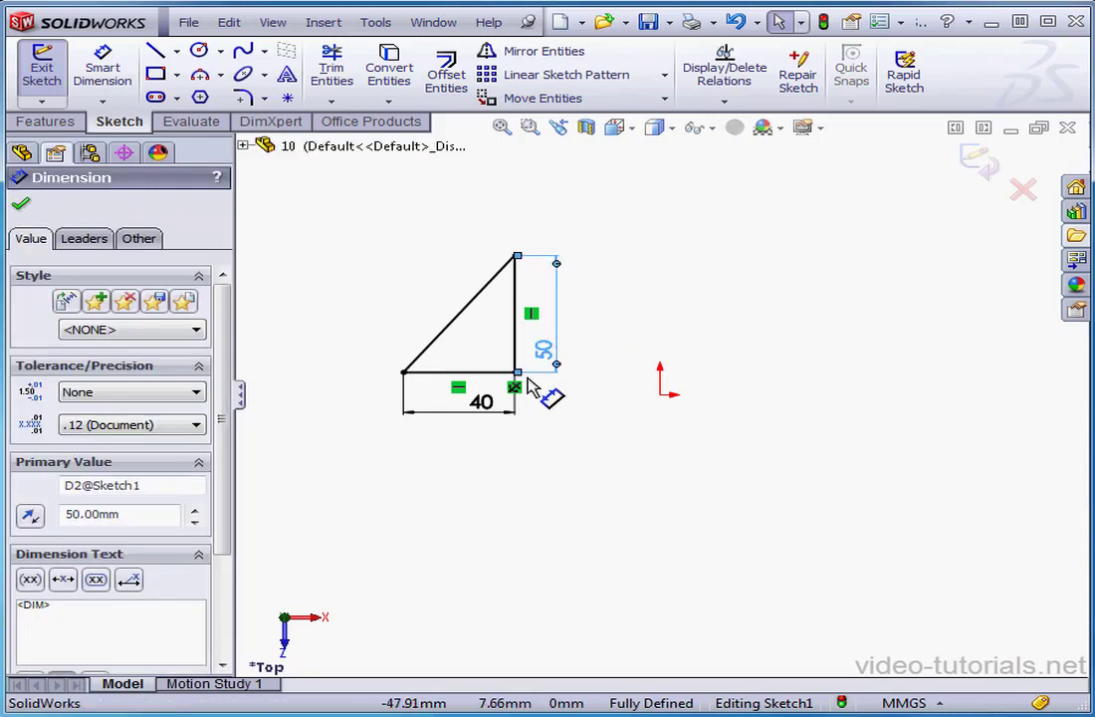
left_click_drag(516, 373, 403, 317)
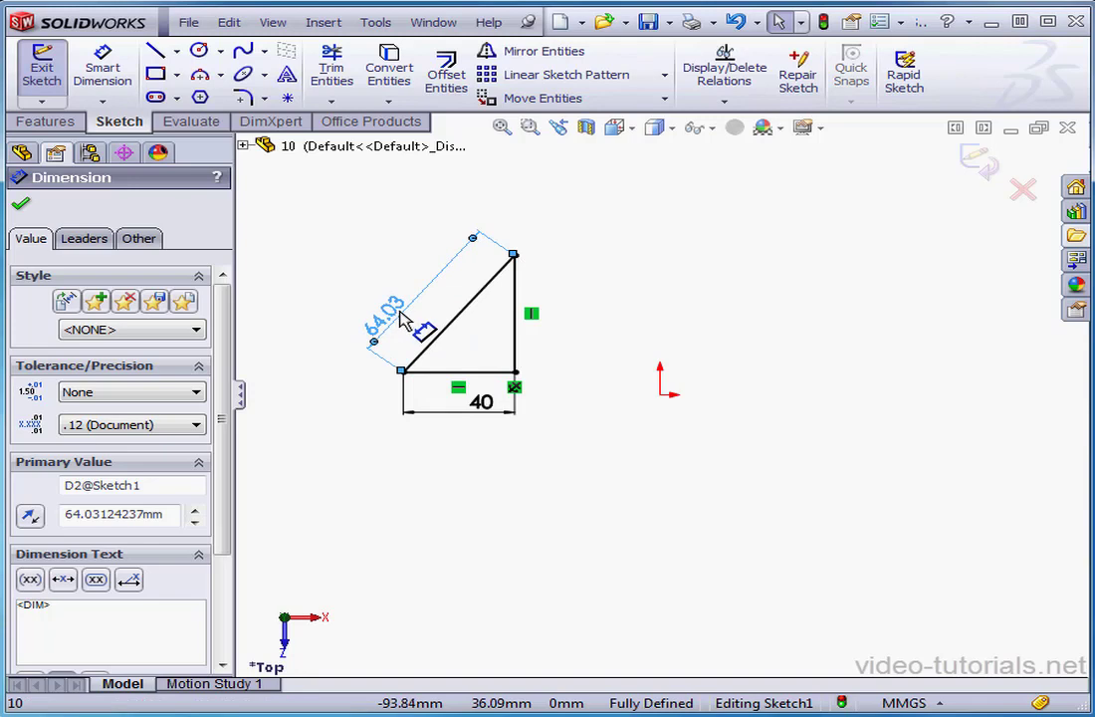
right_click(396, 316)
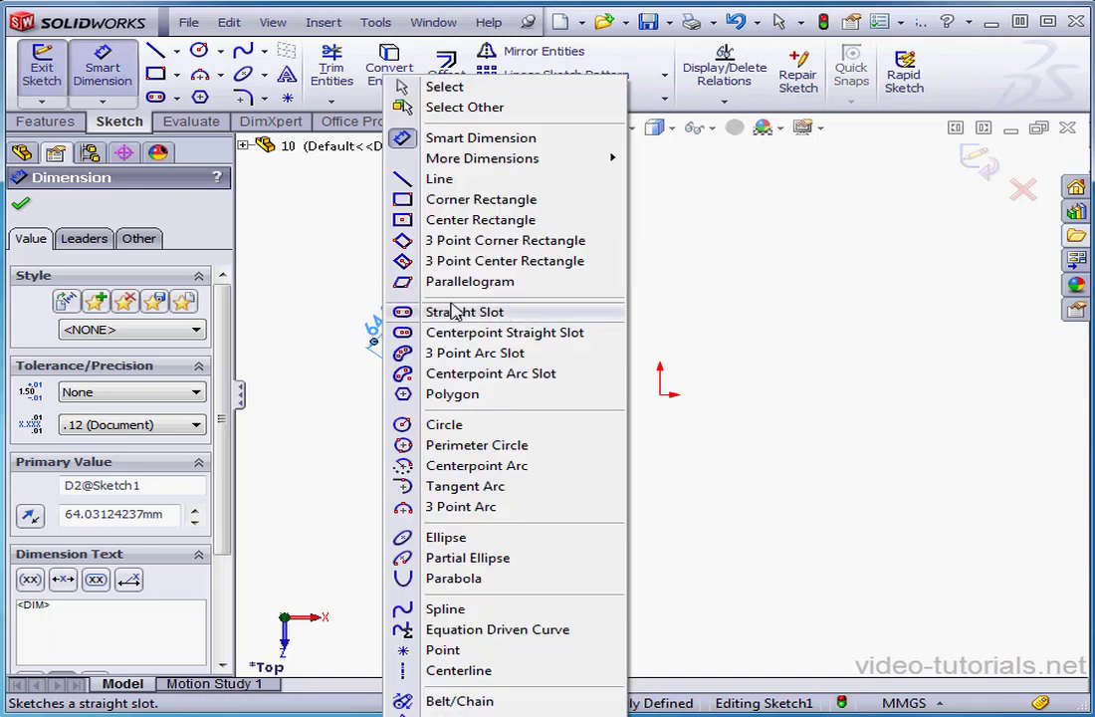
left_click(485, 92)
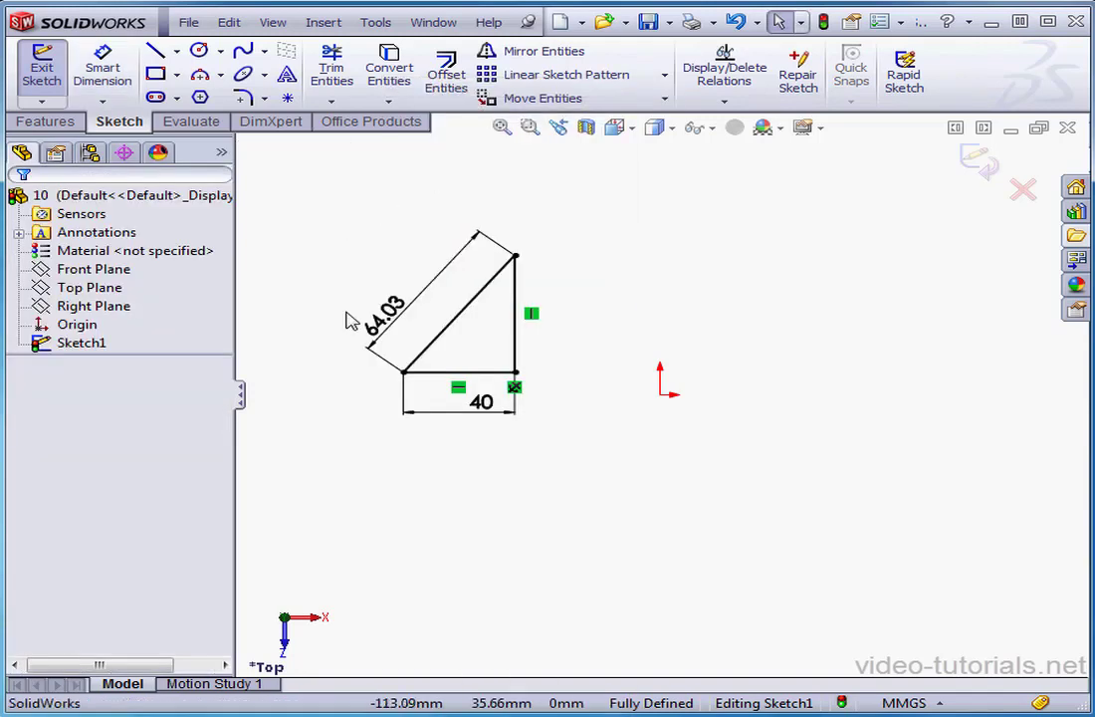
Sketch a circle of about 19 mm radius beside the triangle, centred at about X -14.7, Y 59.6 mm.
left_click(199, 52)
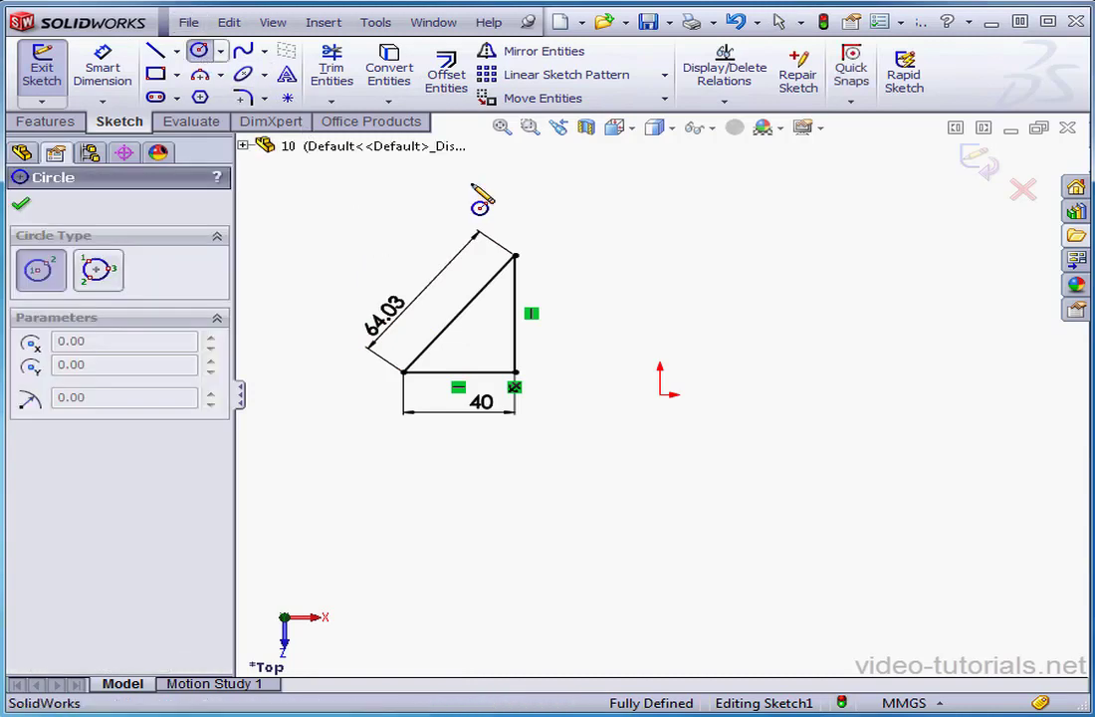
left_click(619, 256)
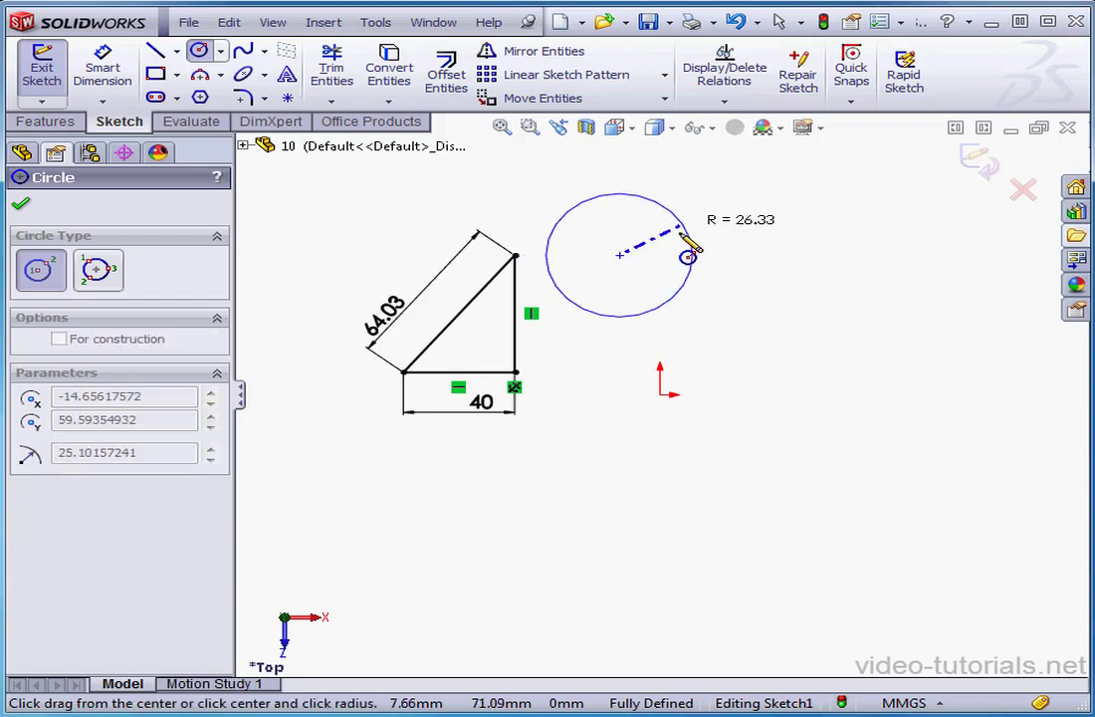
left_click(675, 261)
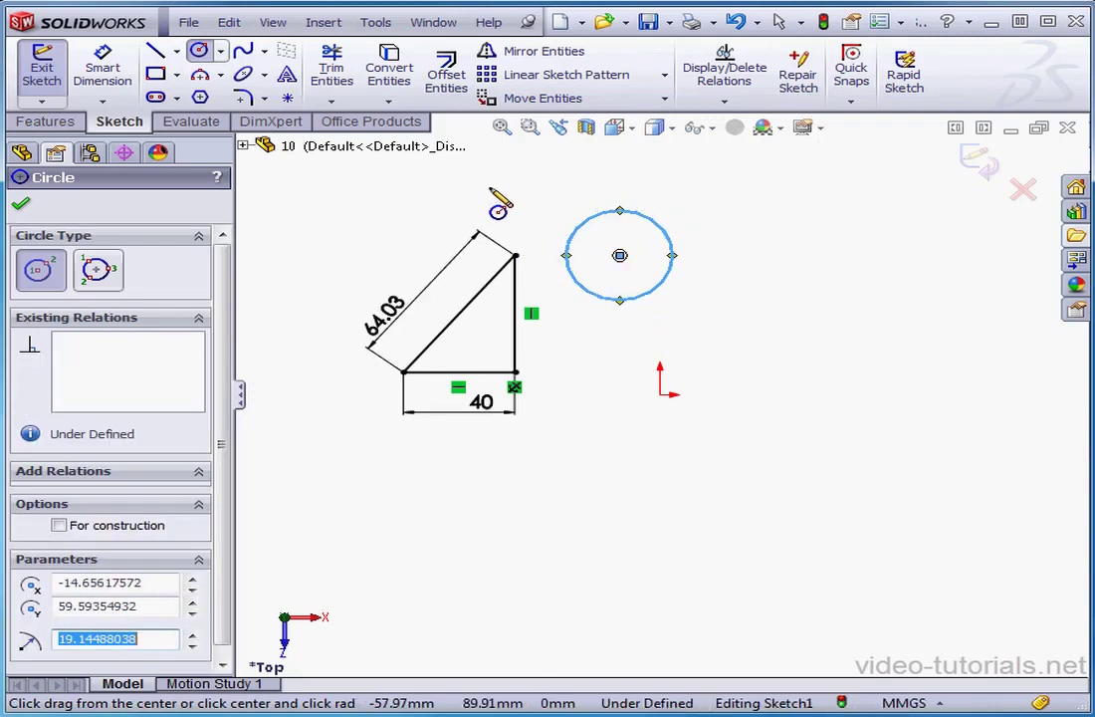
Add a horizontal dimension from the triangle's upper vertex to the circle, keeping the proposed value.
left_click(103, 63)
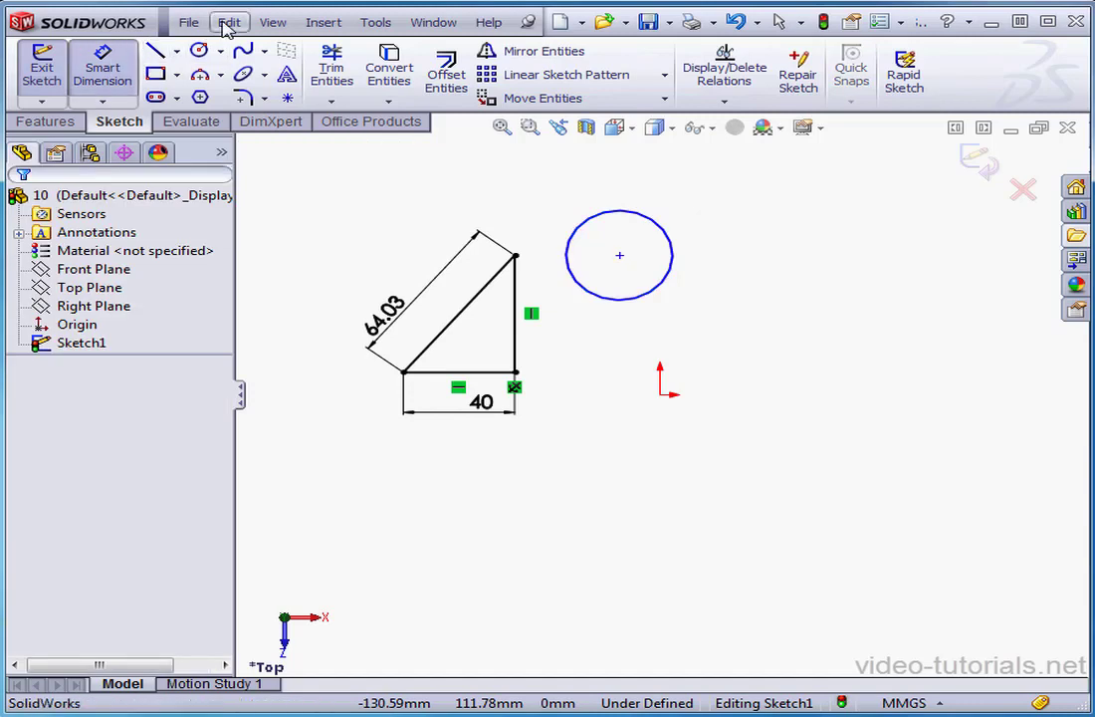
left_click(516, 256)
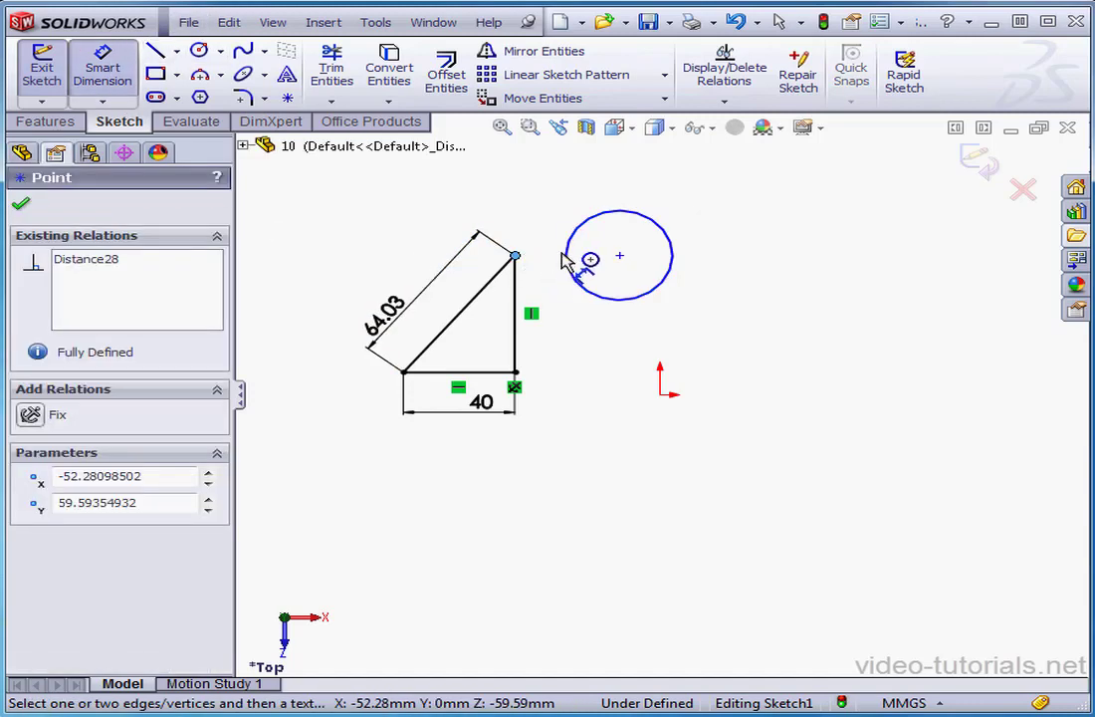
left_click(575, 256)
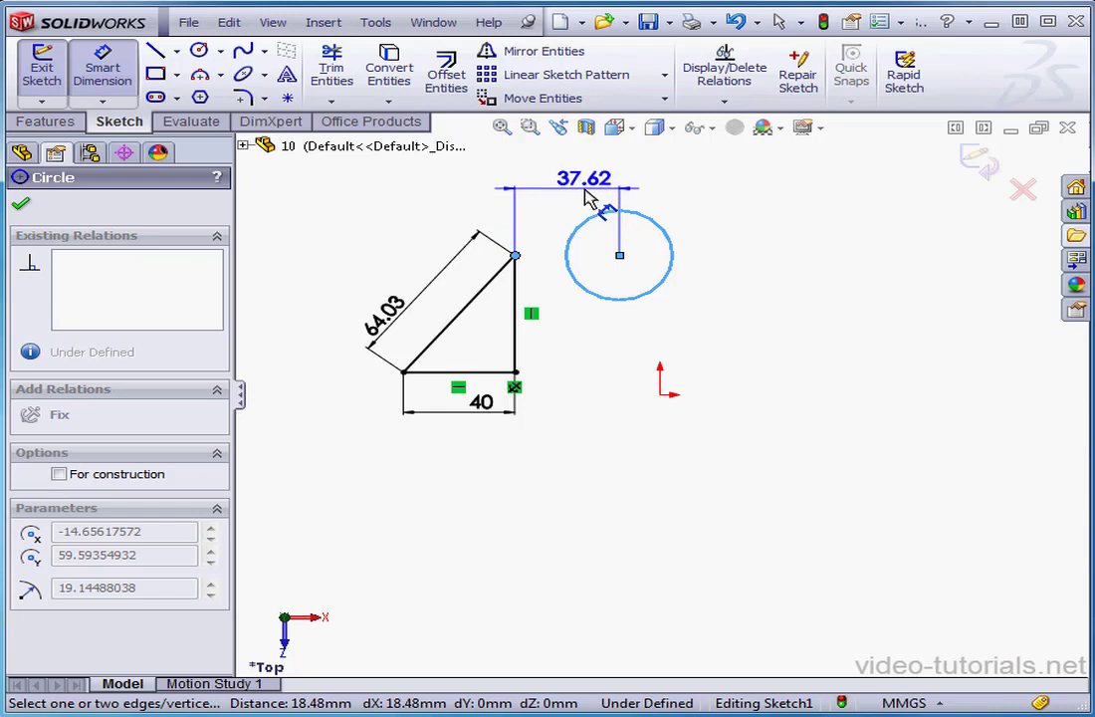
left_click(588, 197)
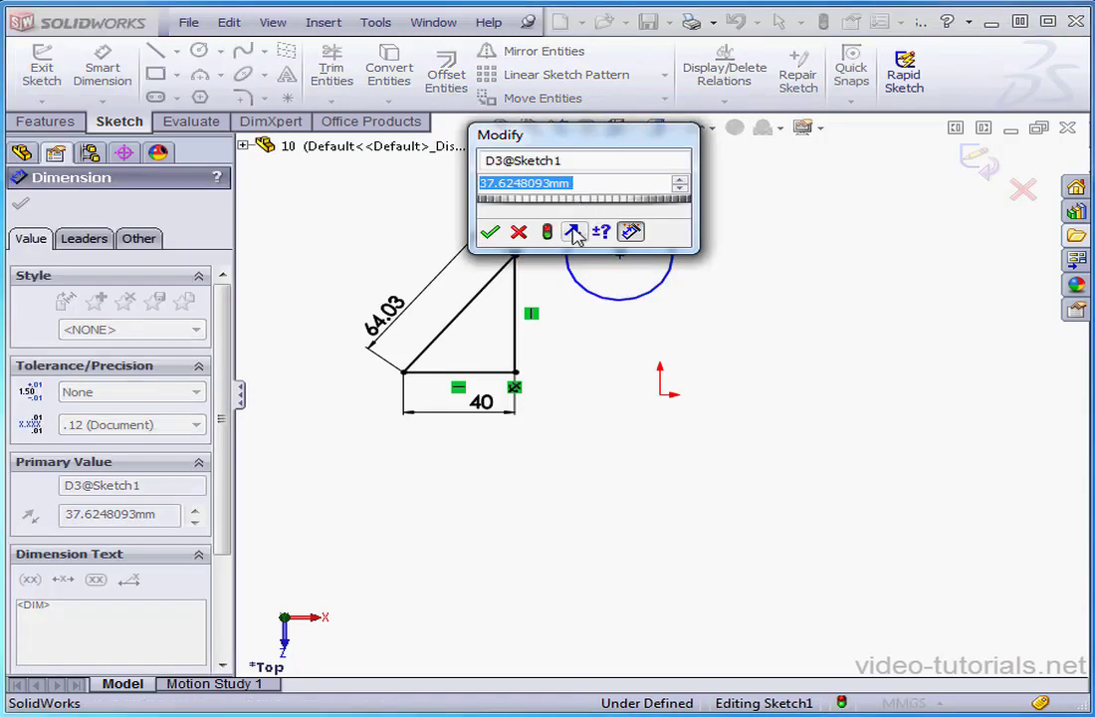
left_click(490, 233)
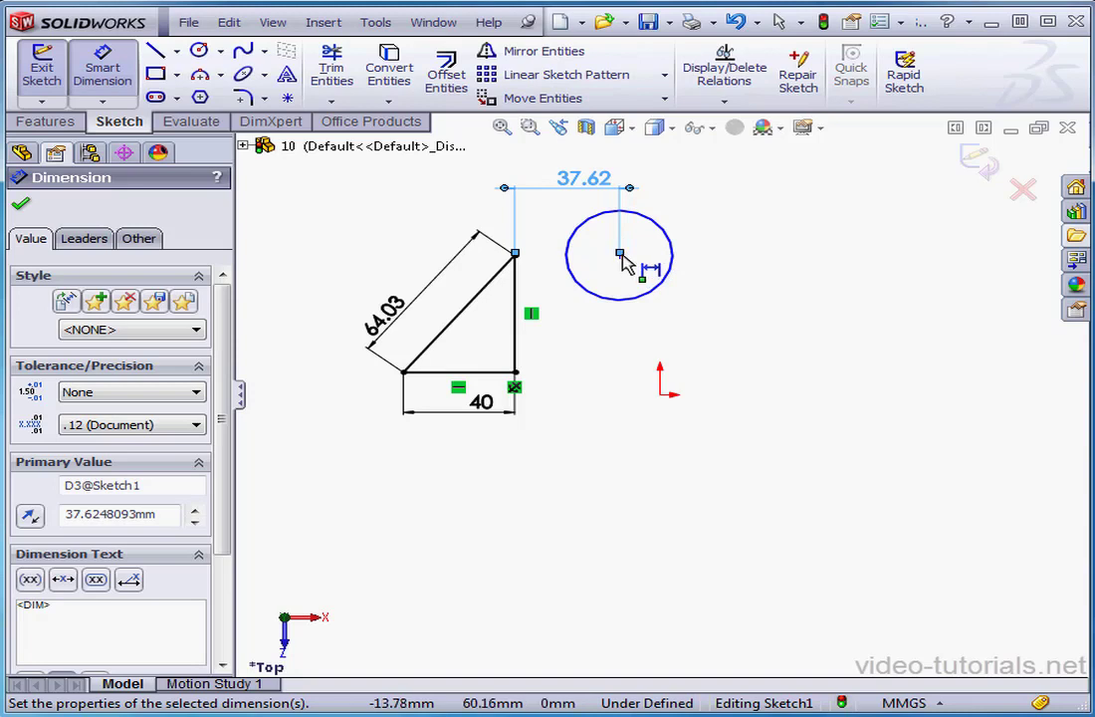
Move the new dimension's attachment from the circle's centre to its edge nearest the triangle and end the dimensioning command.
left_click(620, 256)
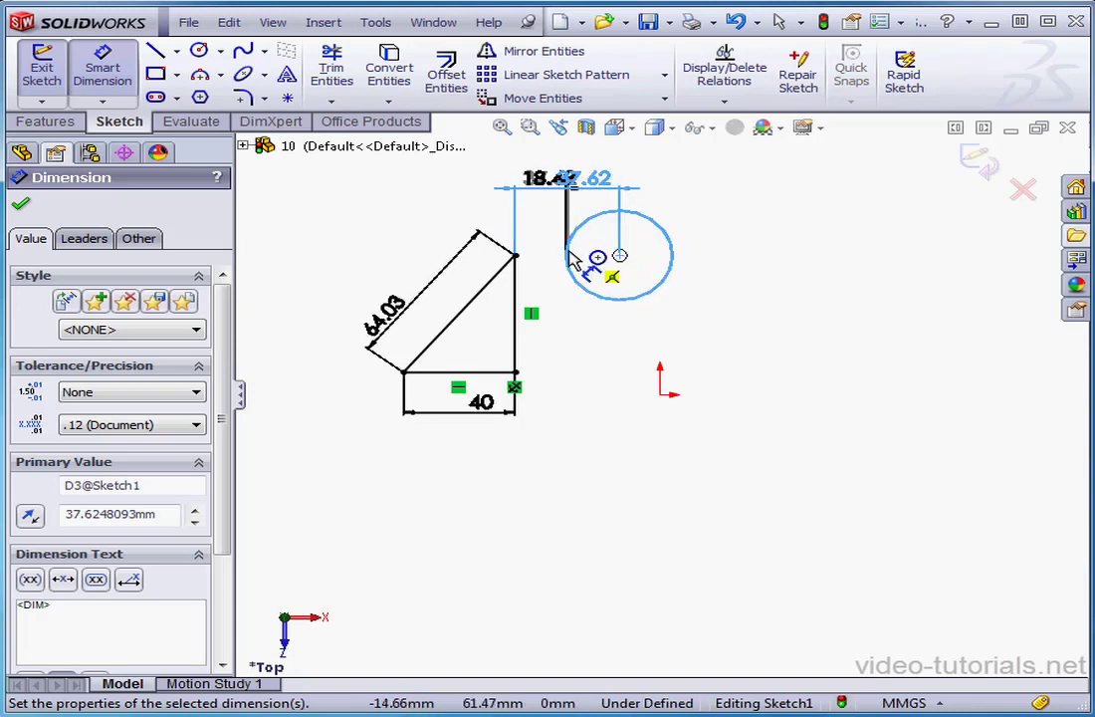
left_click_drag(568, 260, 569, 262)
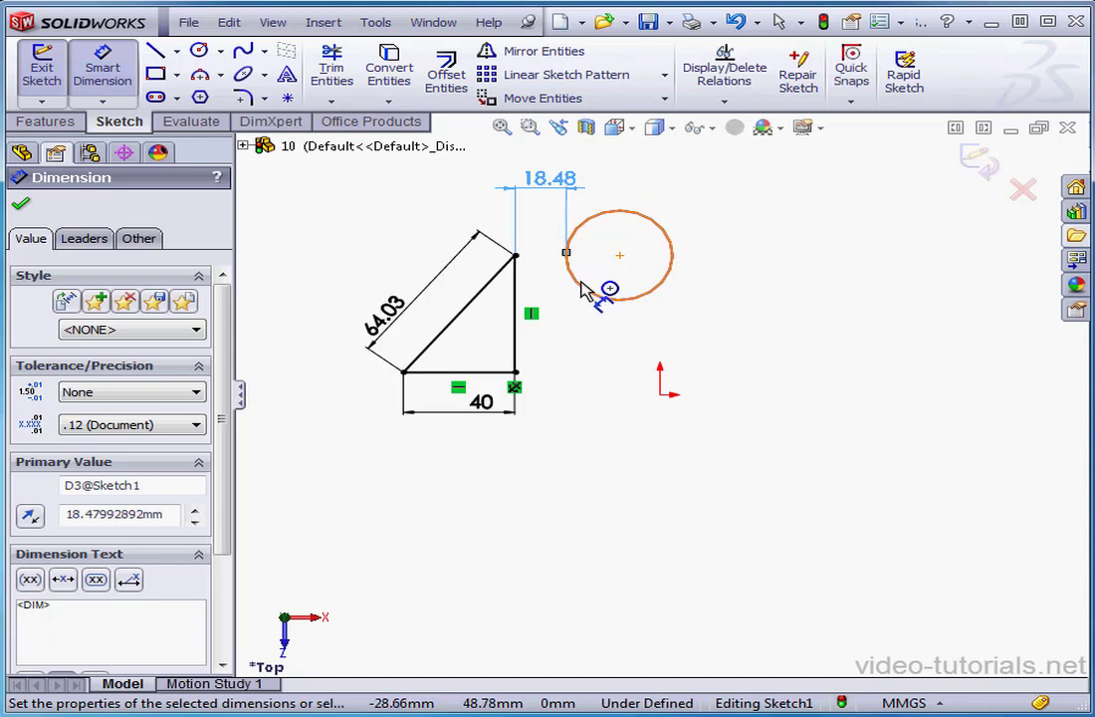
left_click(23, 204)
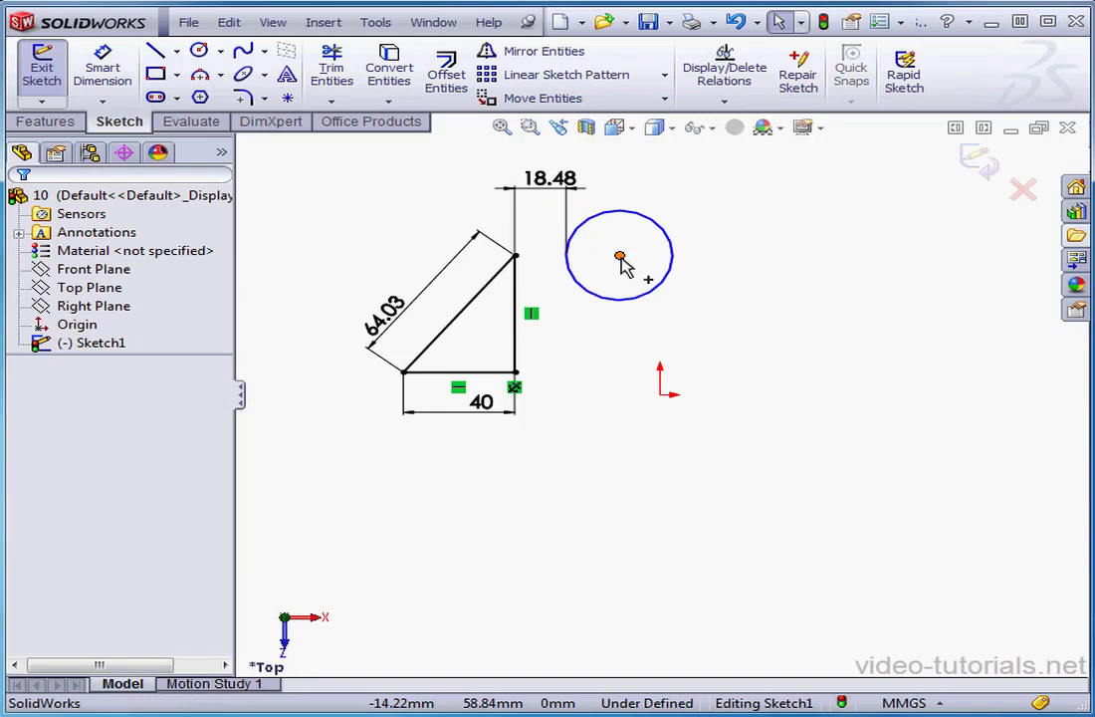
Add a Fix relation to the circle's centre point.
left_click(620, 257)
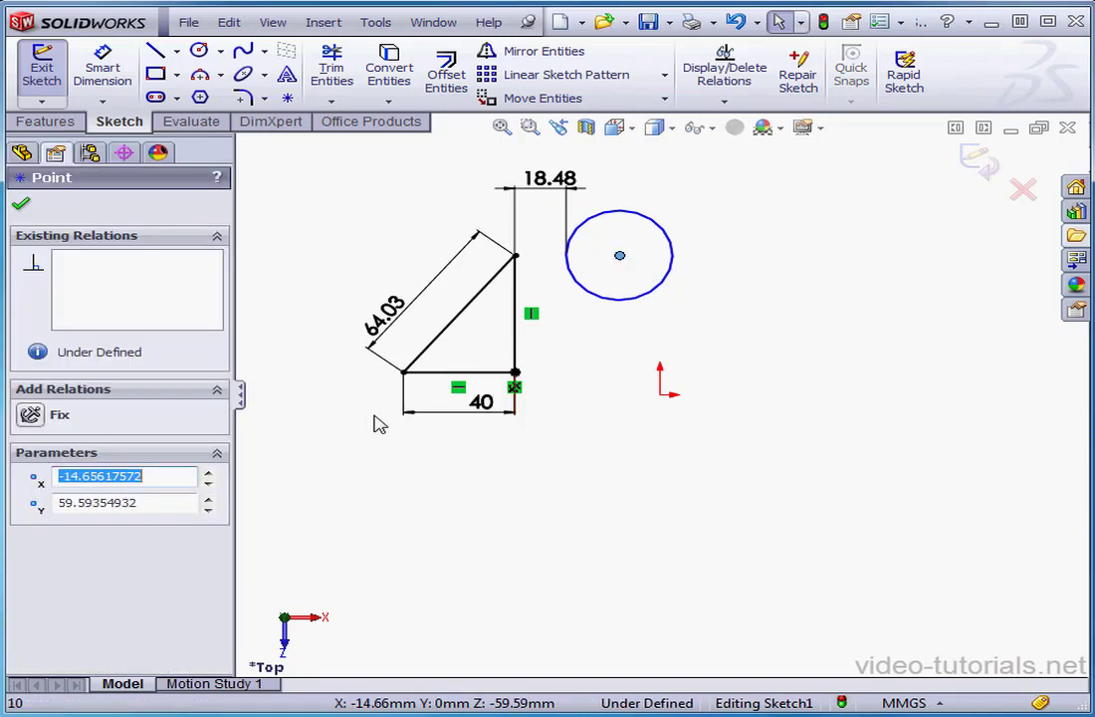
left_click(31, 414)
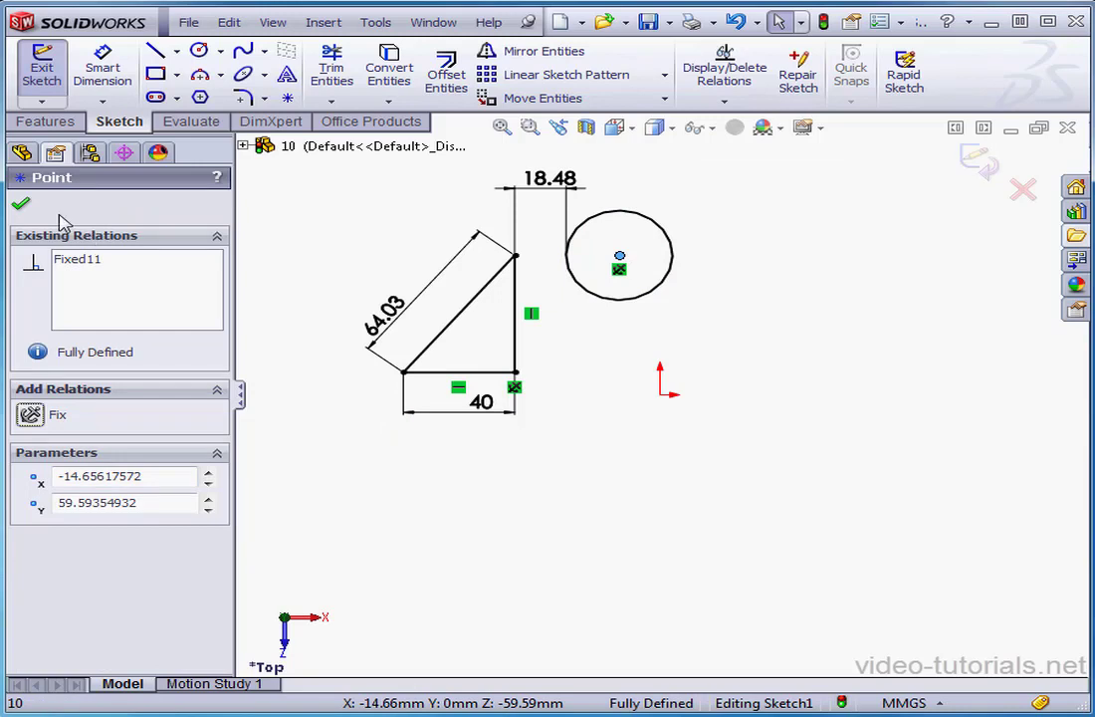
left_click(22, 207)
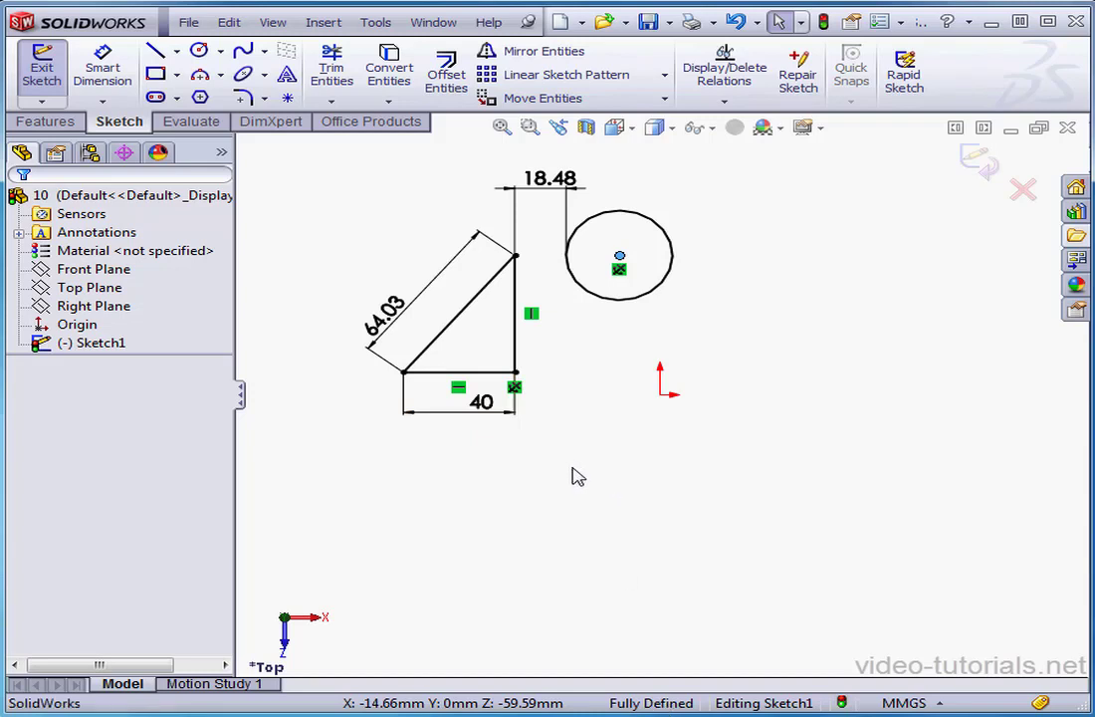
Sketch an upward-bulging 3 Point Arc from the origin to a point about 92 mm along X, with a radius of about 57 mm.
left_click(220, 76)
left_click(239, 139)
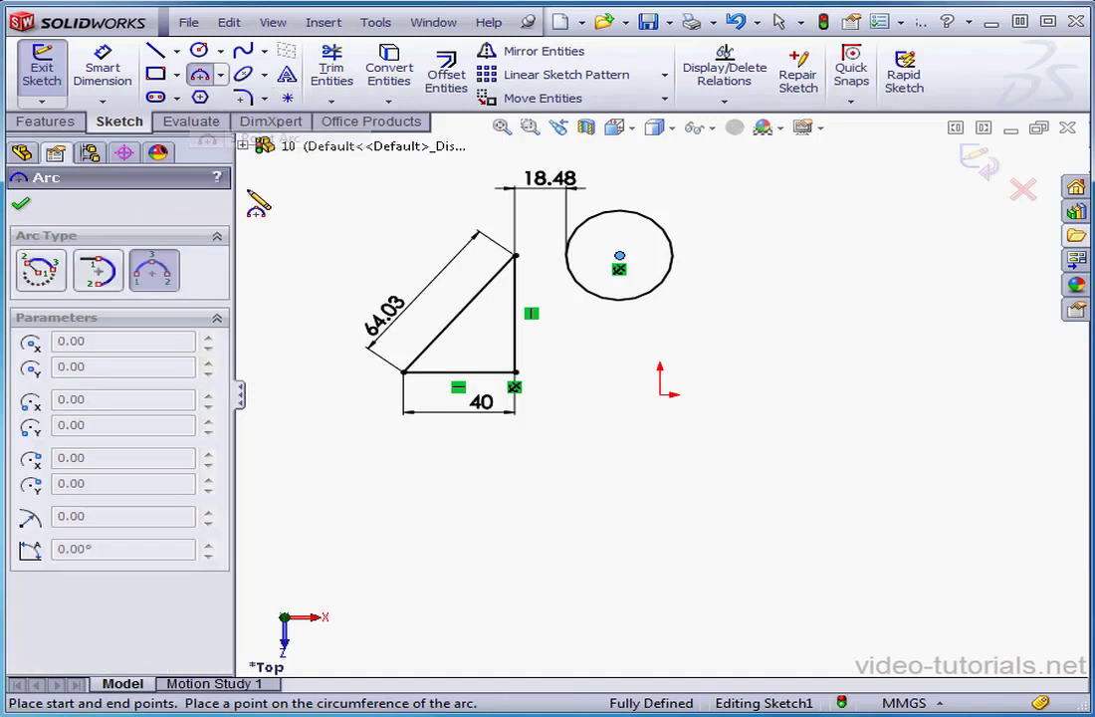
left_click(660, 394)
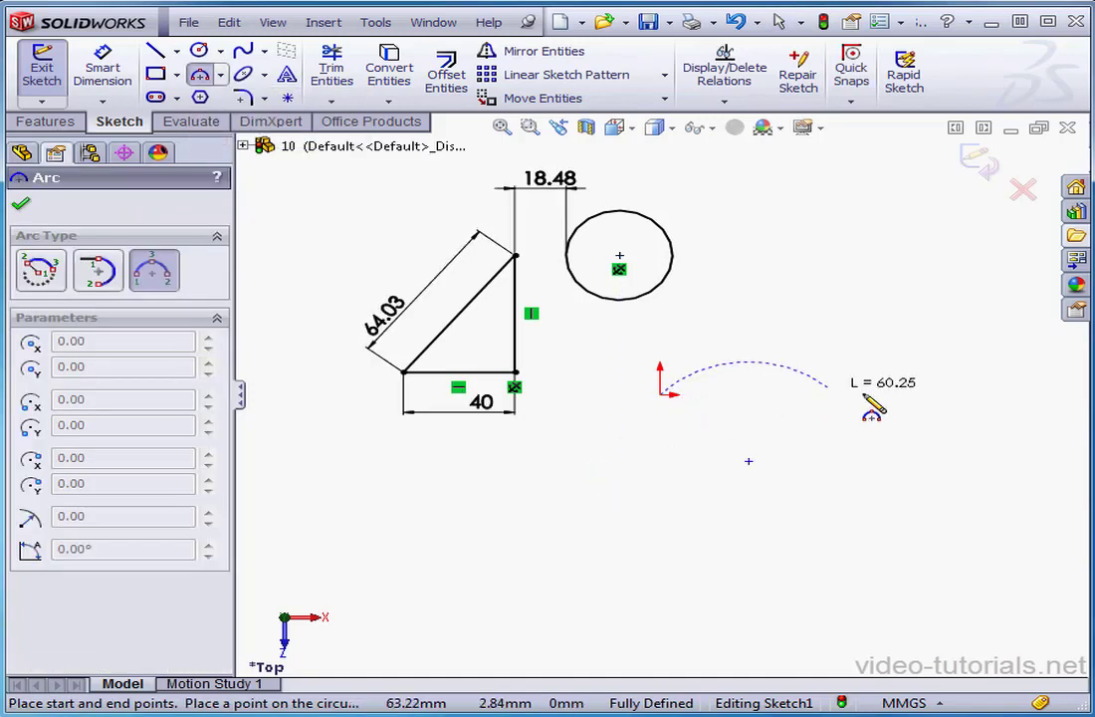
left_click(914, 395)
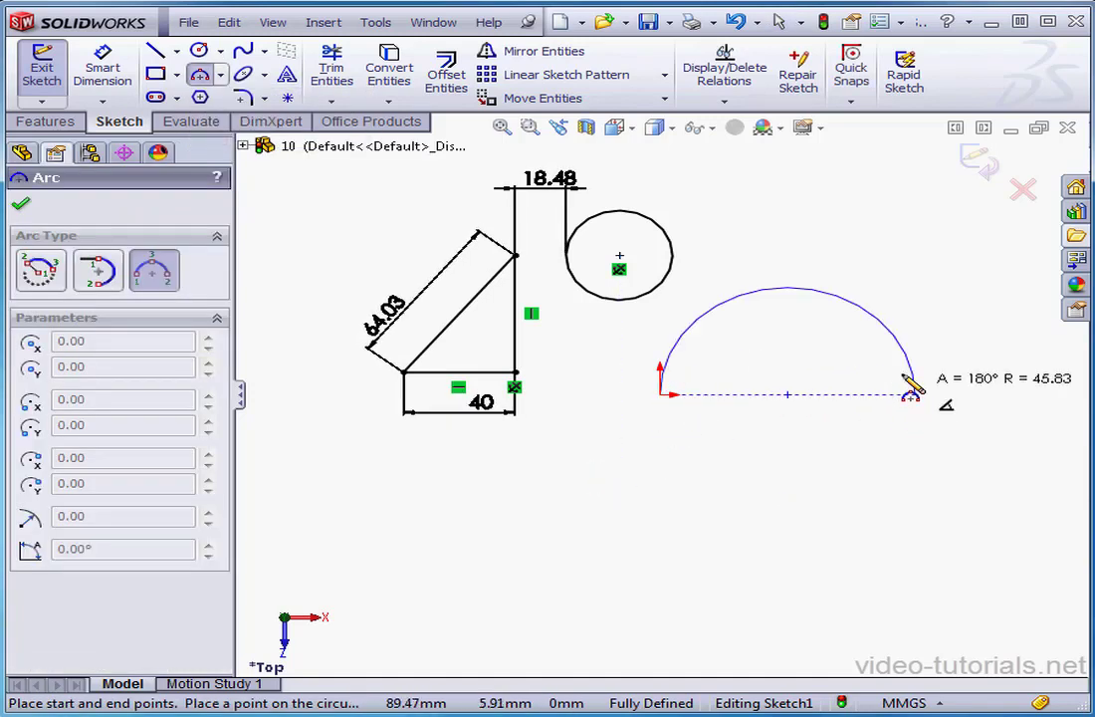
left_click(844, 348)
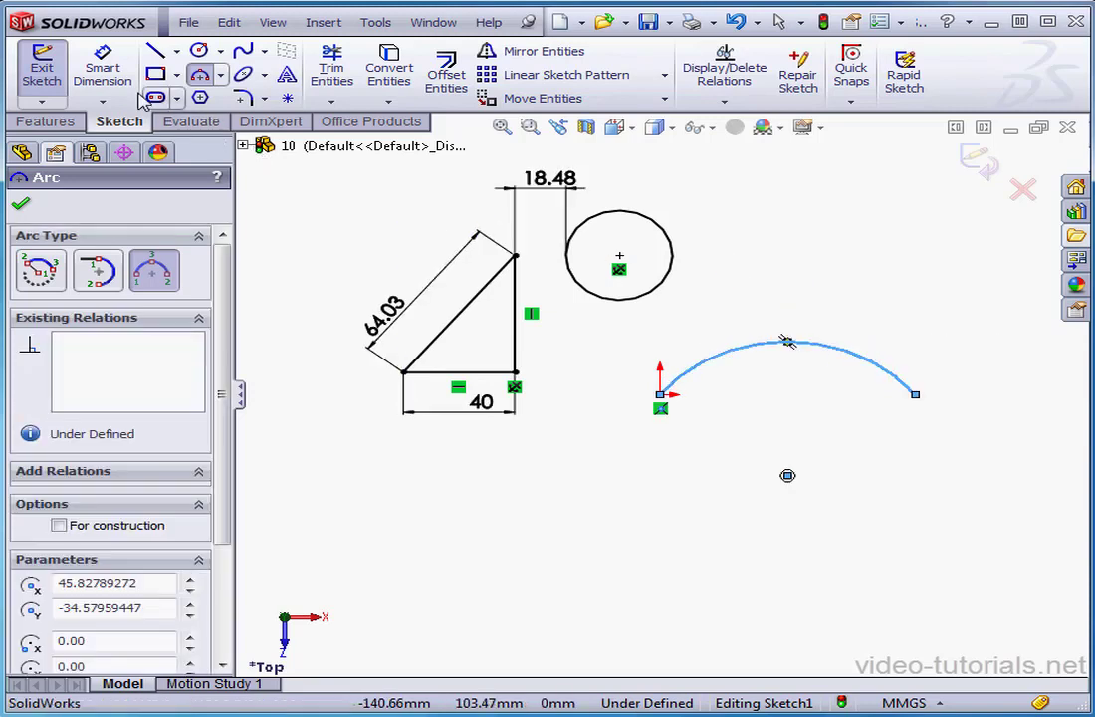
Add an arc-length dimension above the arc using its two endpoints, keeping the proposed value, and end the dimensioning command.
left_click(103, 69)
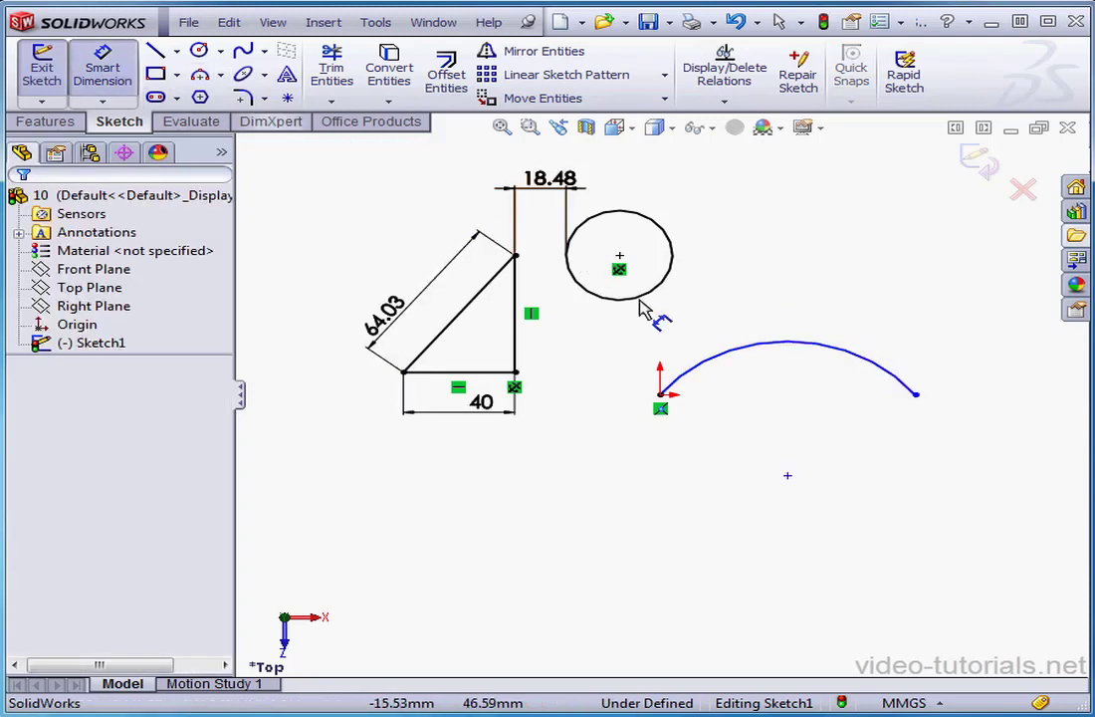
left_click(661, 395)
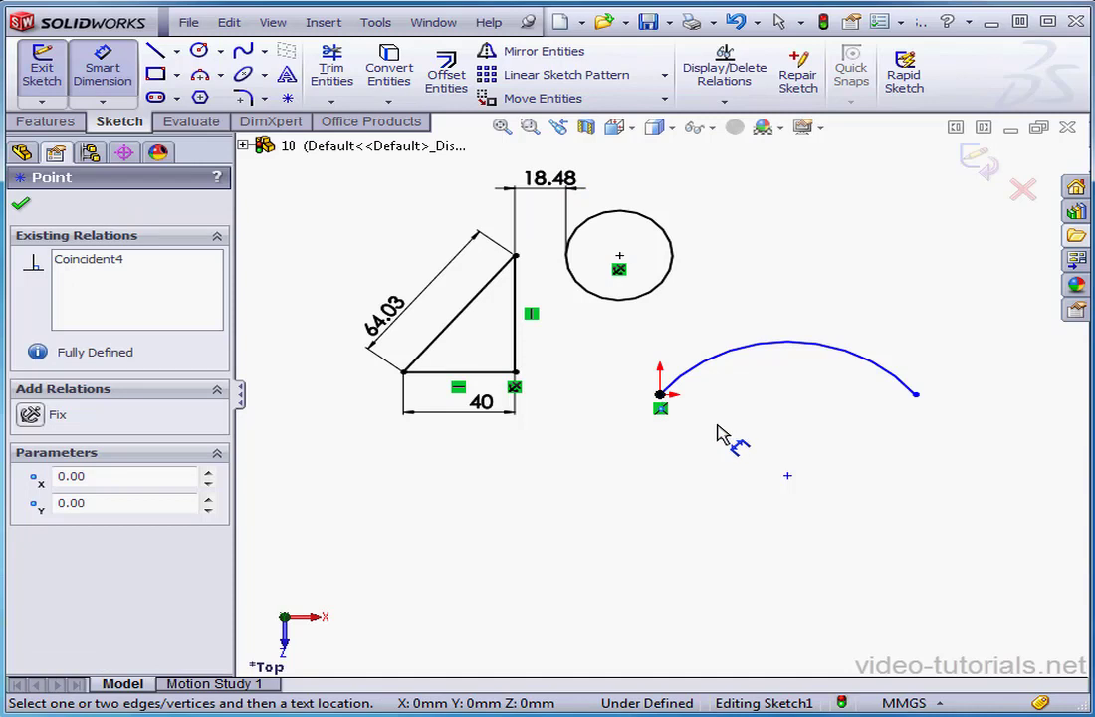
left_click(916, 394)
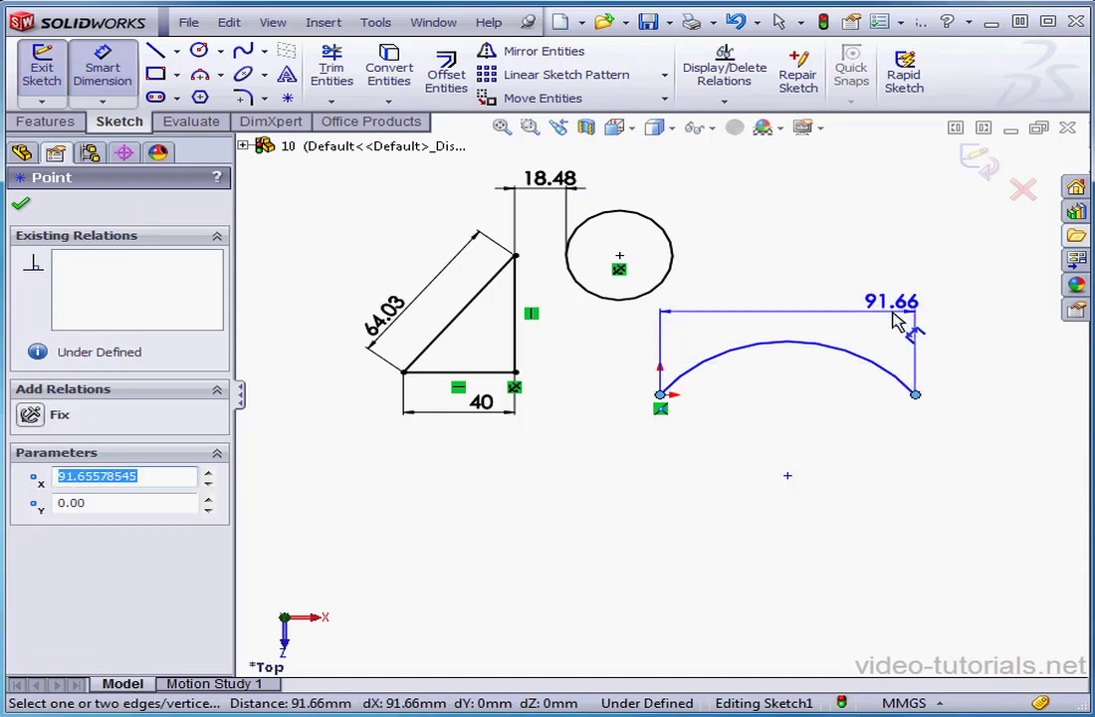
left_click(853, 356)
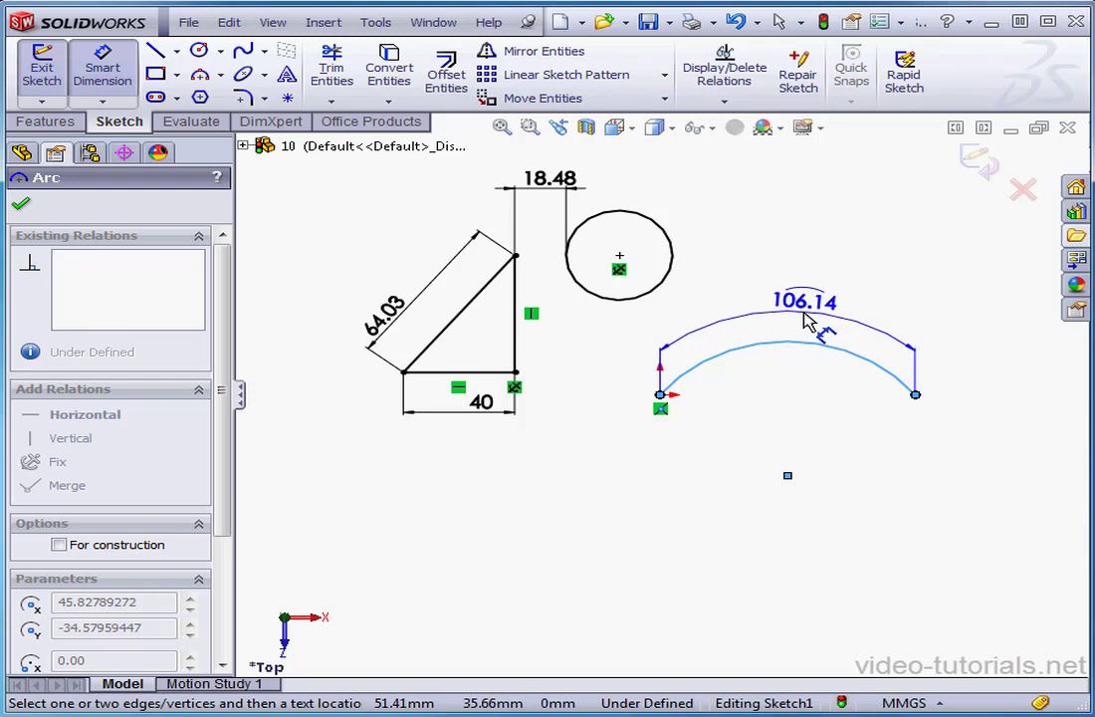
left_click(809, 318)
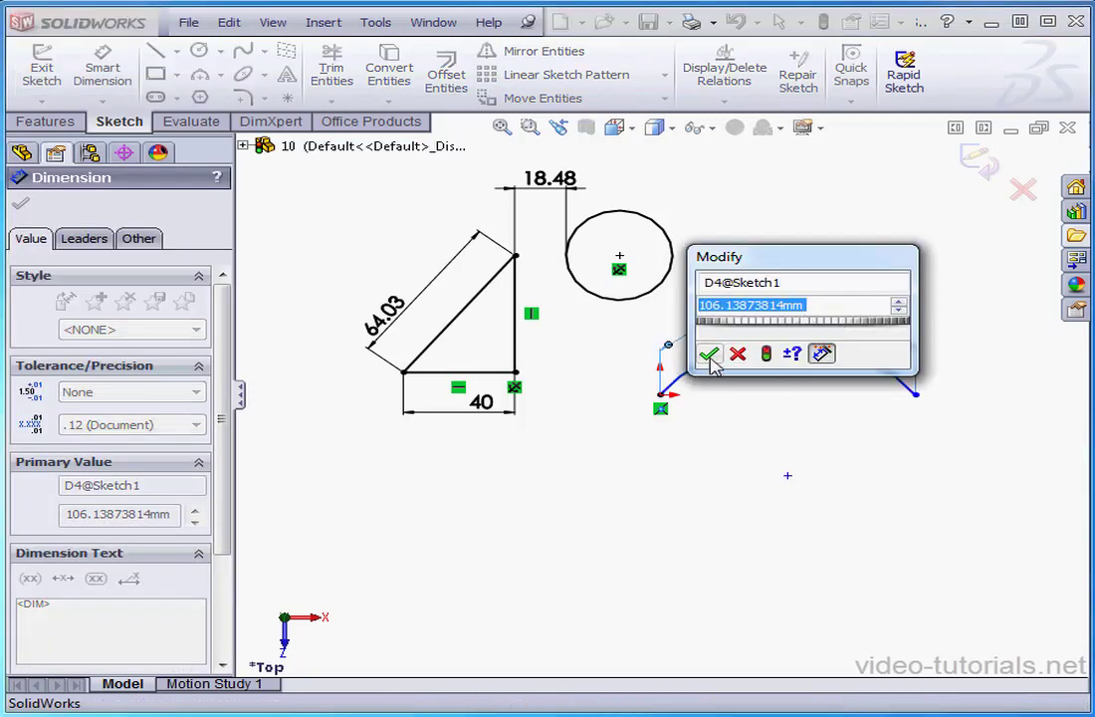
left_click(709, 355)
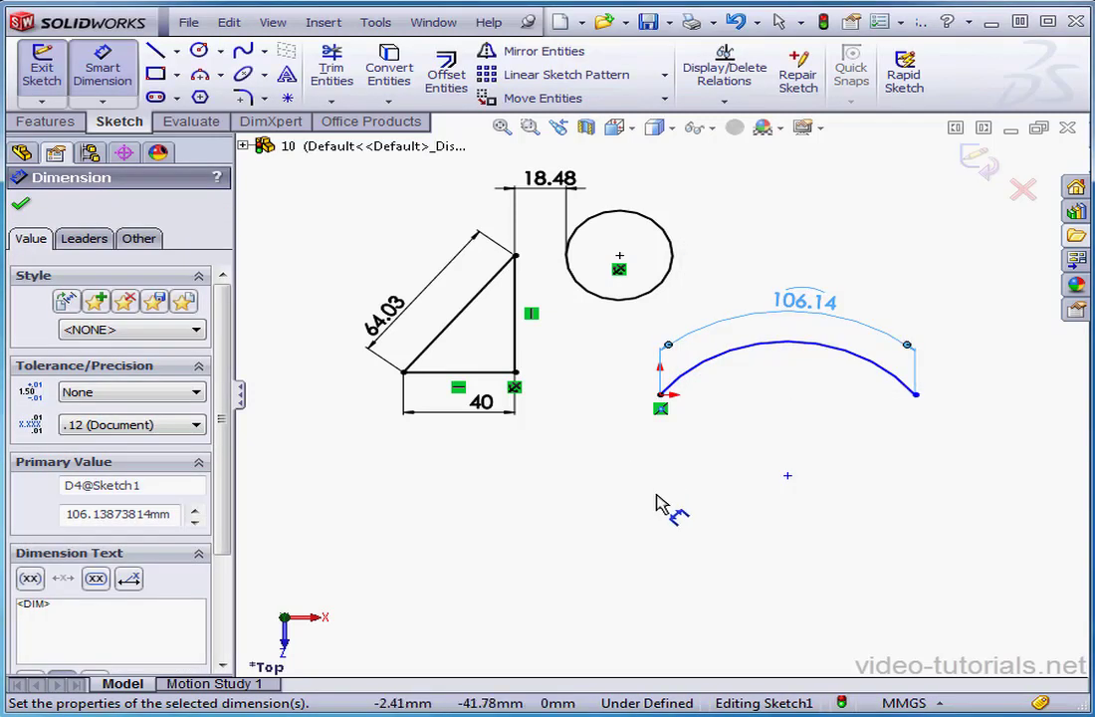
right_click(612, 457)
left_click(672, 109)
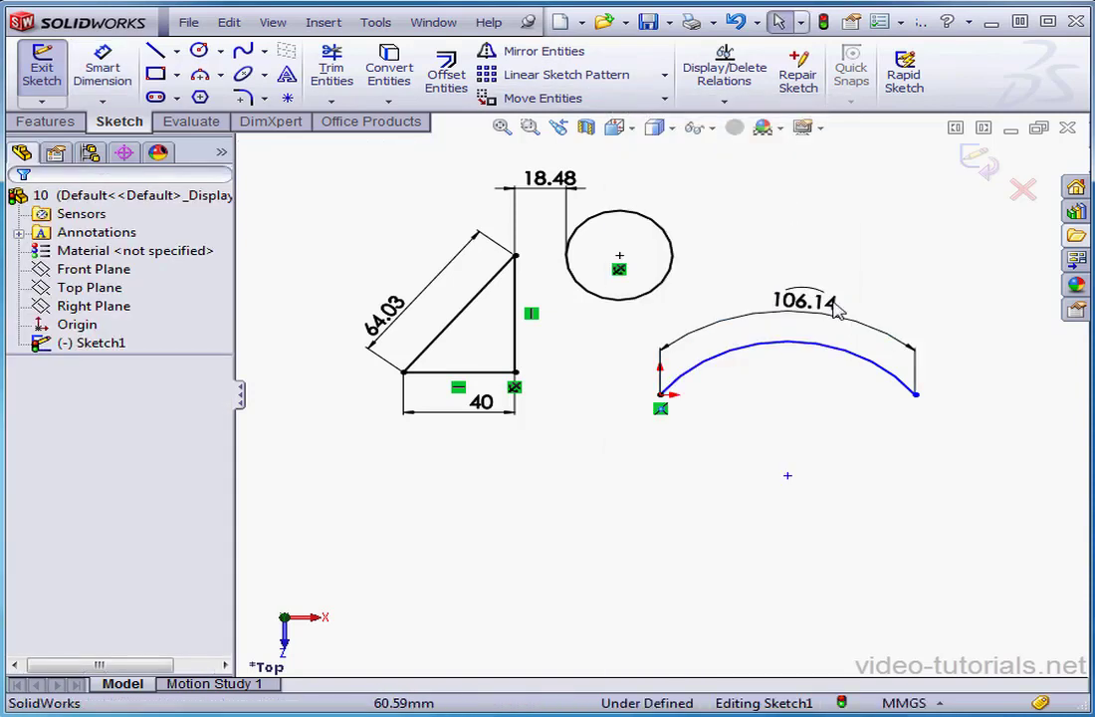
Add a Horizontal relation between the arc's two endpoints.
left_click(660, 394)
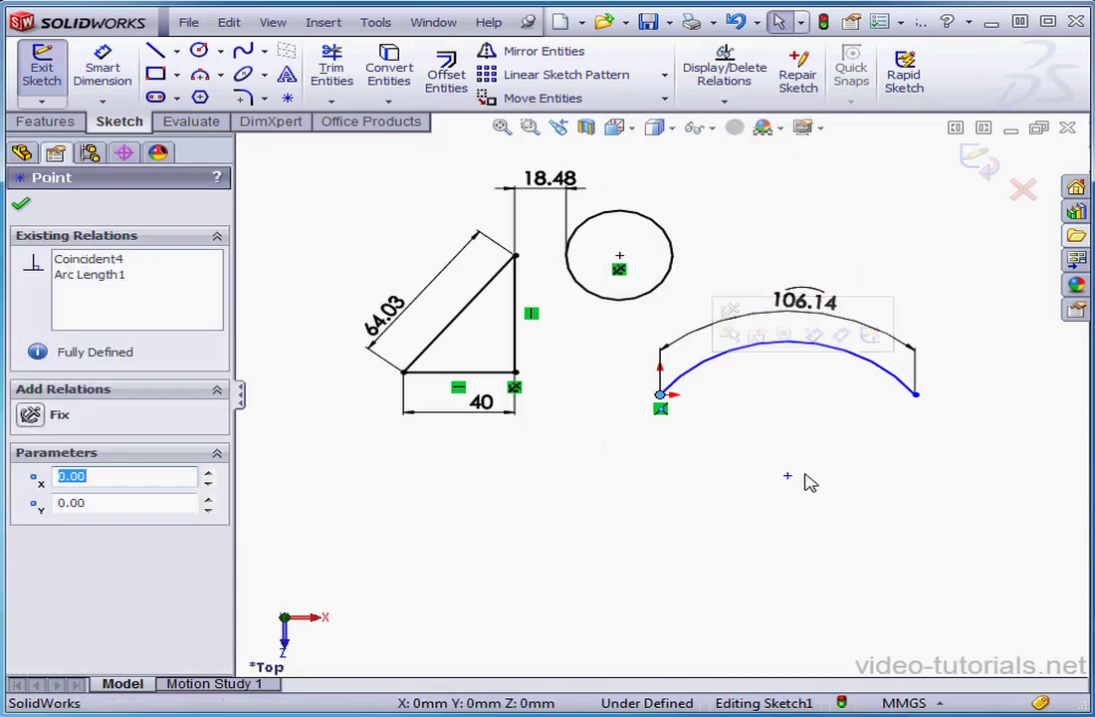
left_click(917, 398, "ctrl")
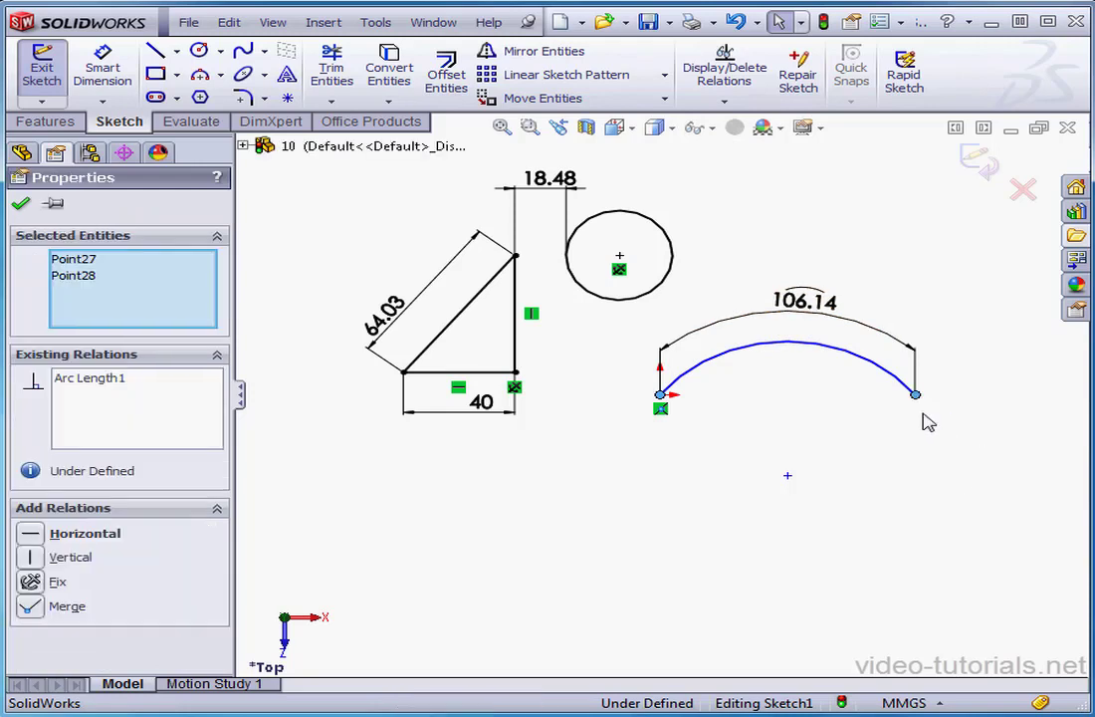
left_click(31, 536)
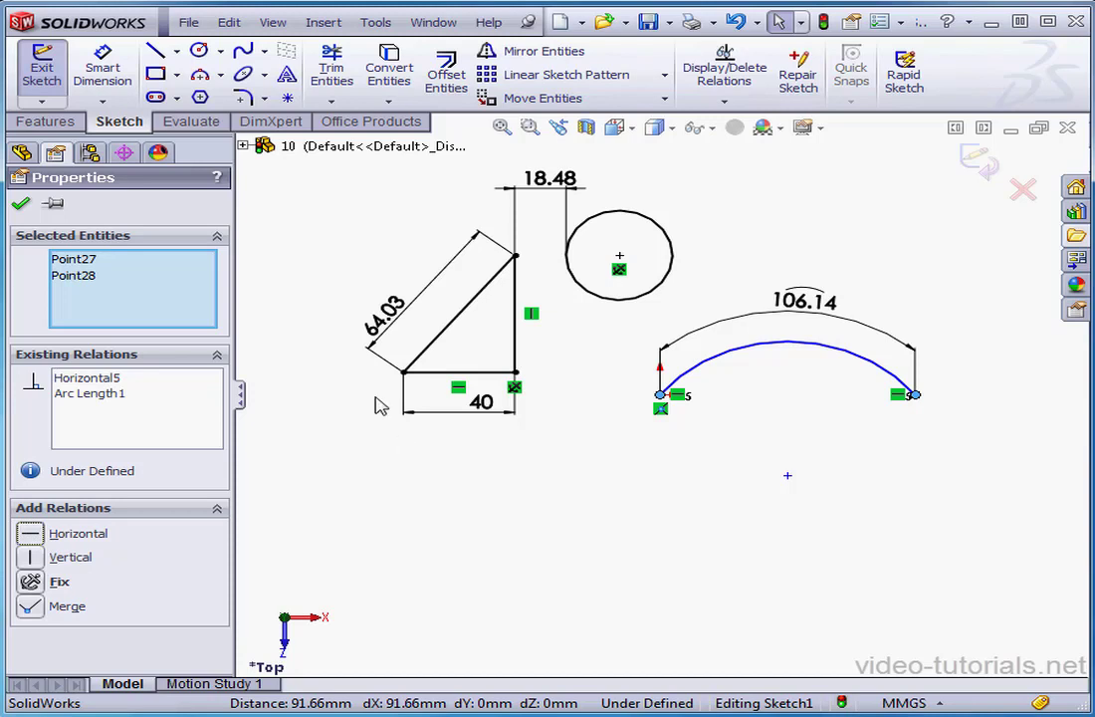
left_click(20, 203)
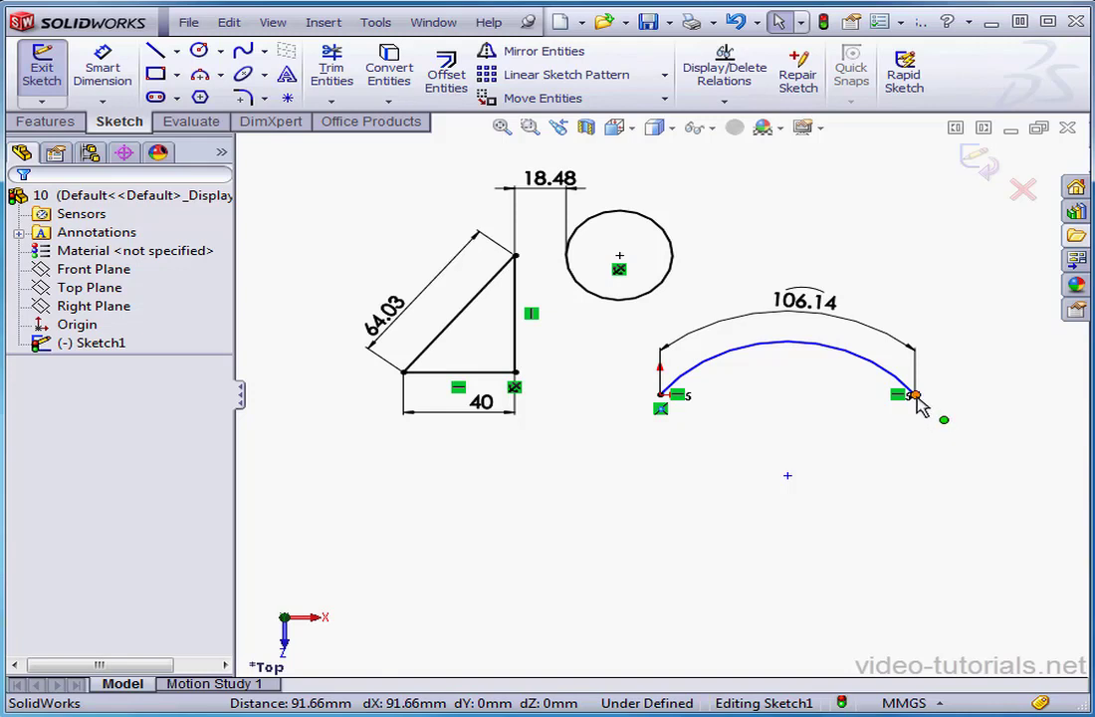
Test the arc's remaining freedom by pulling its free endpoint in to about X 80.7 mm, undo the move, and check its centre point.
left_click_drag(916, 398, 885, 410)
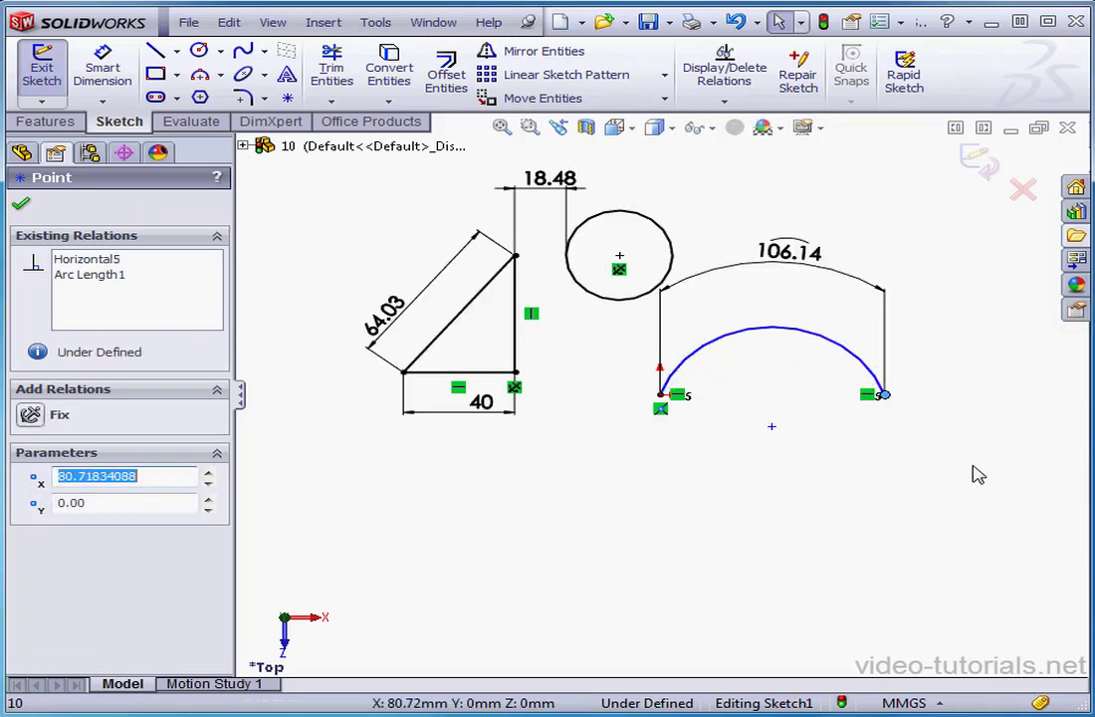
left_click(733, 21)
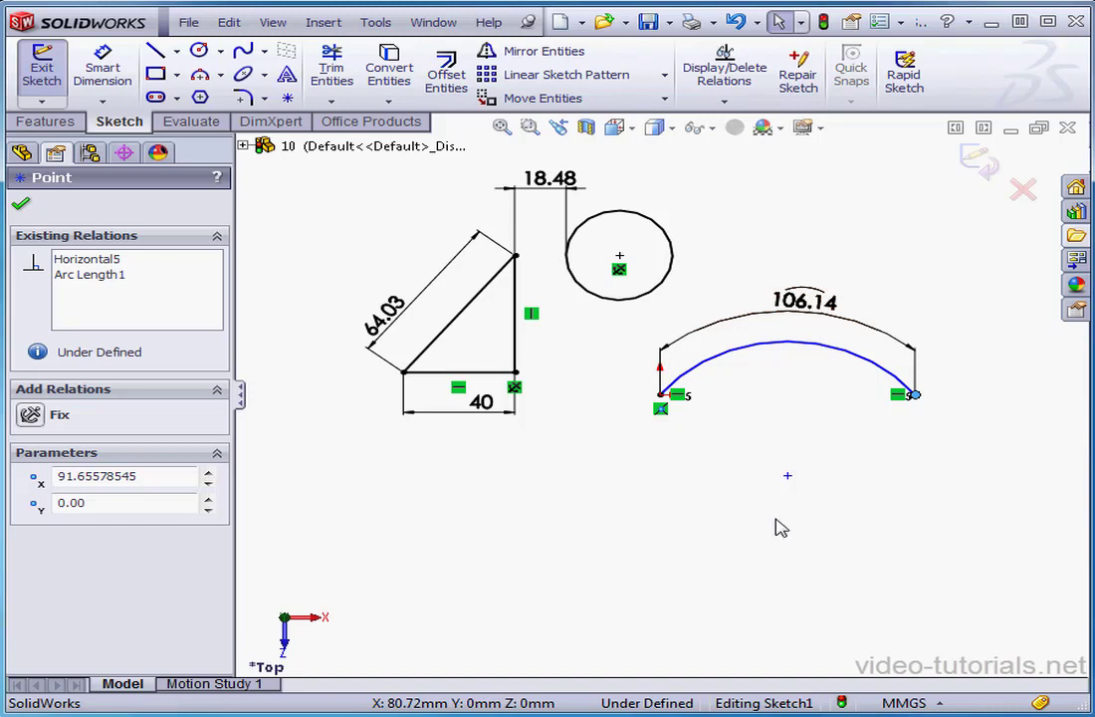
left_click(788, 475)
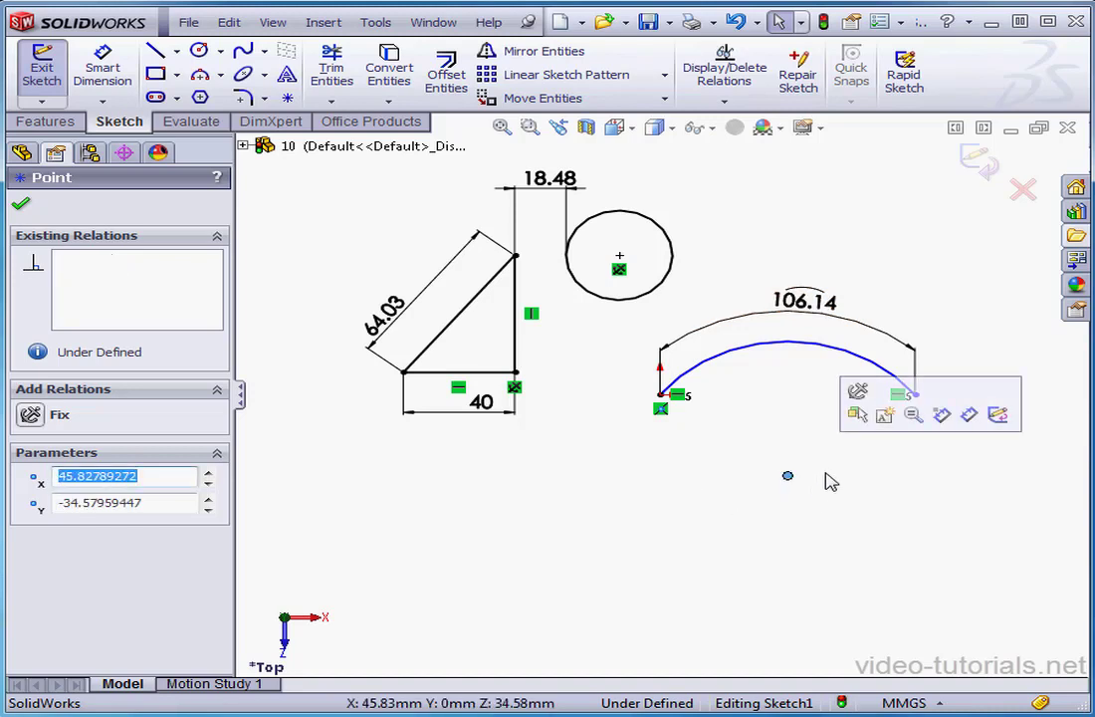
left_click(939, 484)
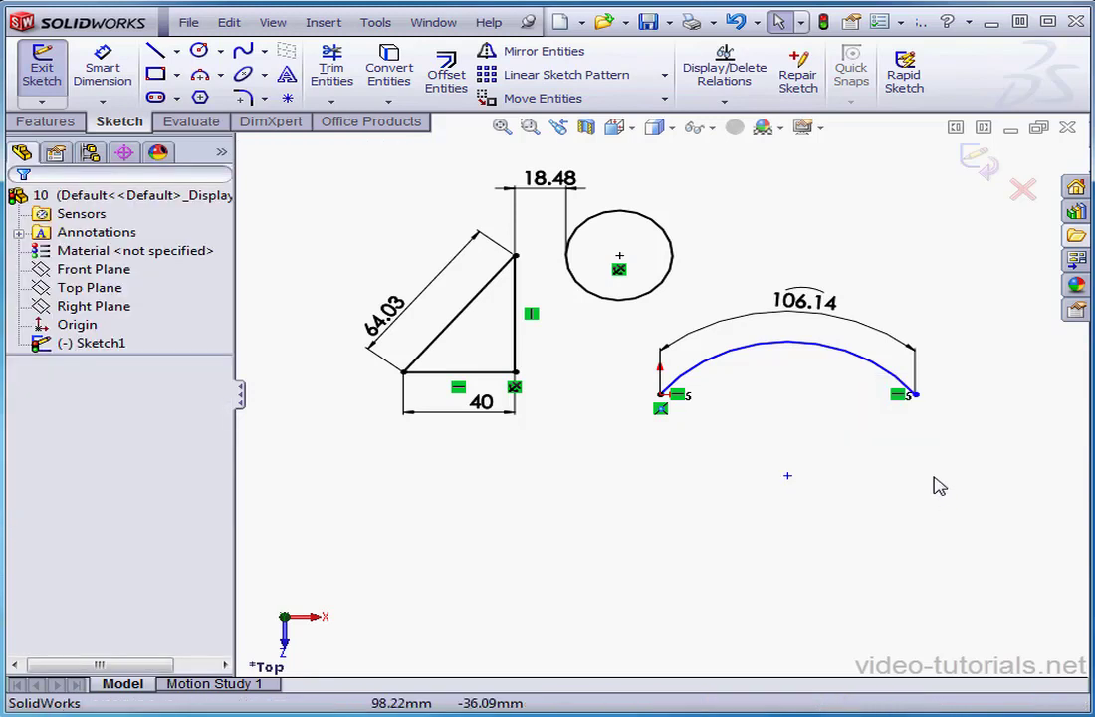
Try a Fix relation on the arc's free endpoint, then undo it.
left_click(917, 397)
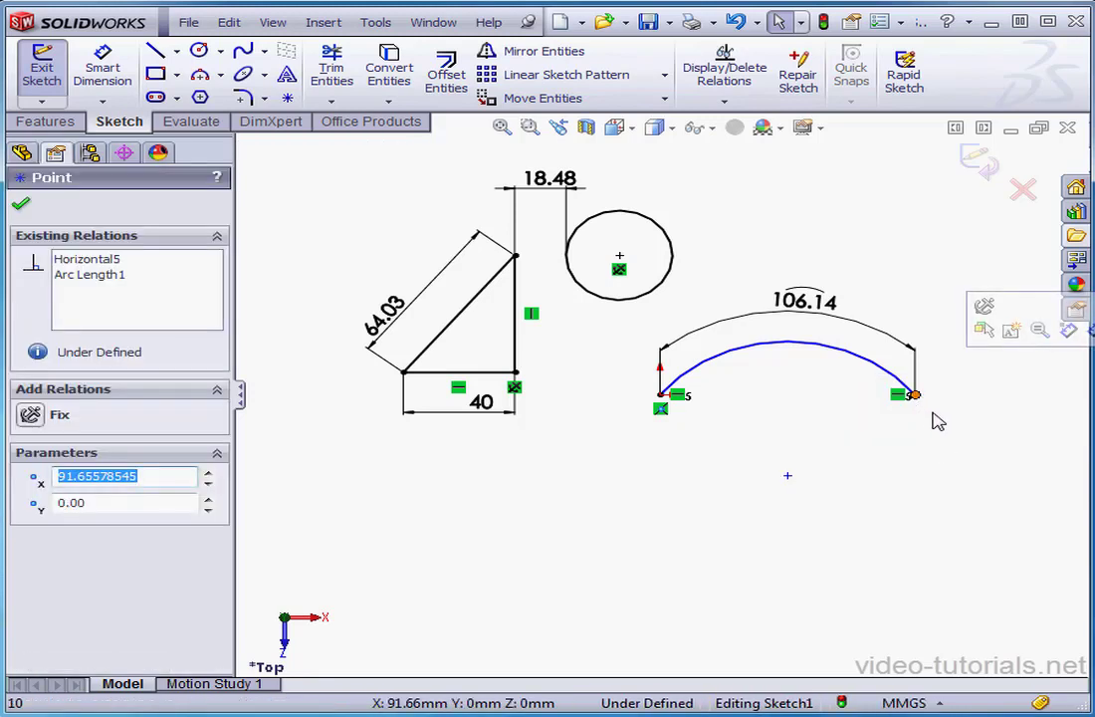
left_click(30, 414)
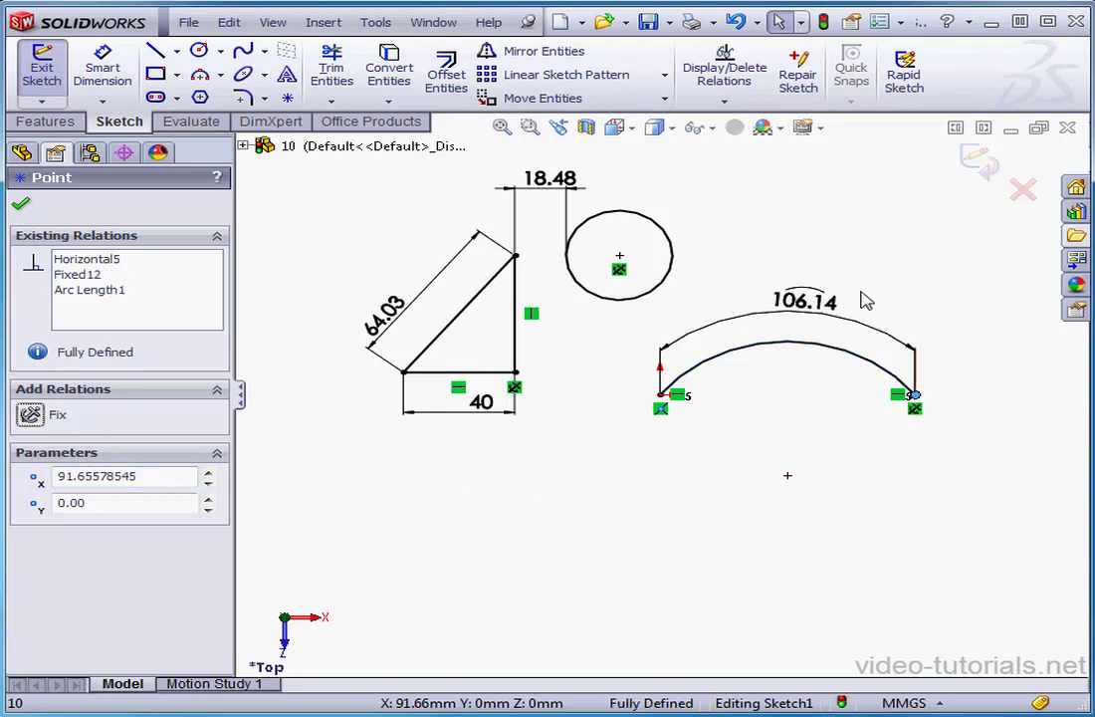
left_click(736, 23)
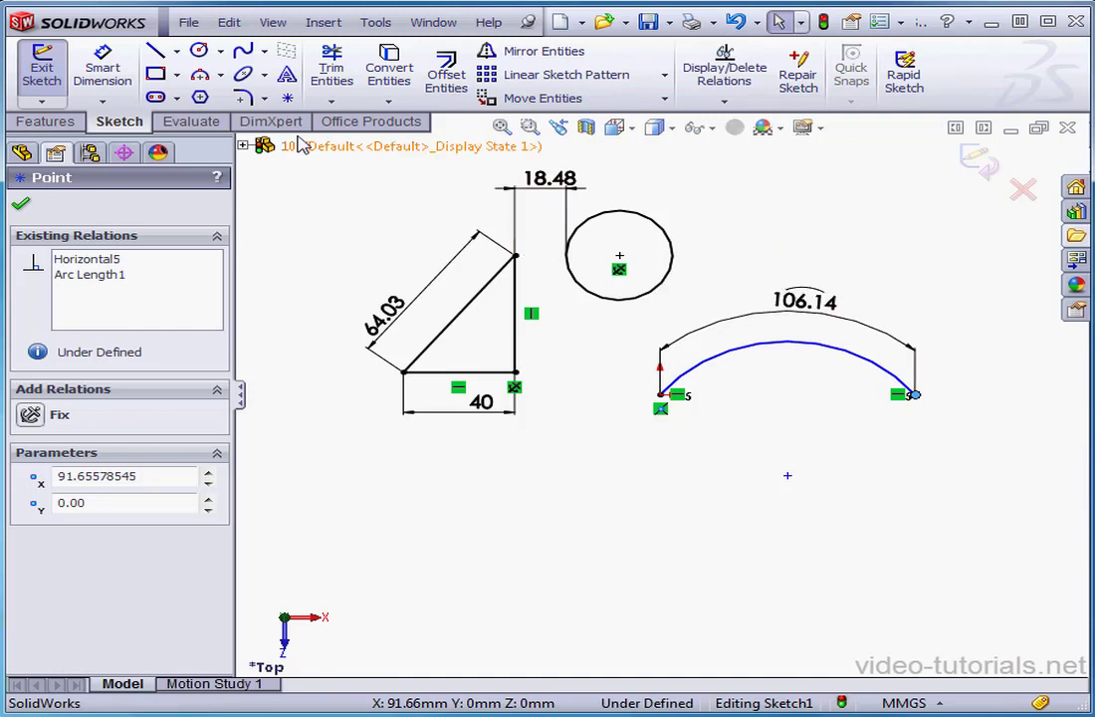
Try a radius dimension on the arc with the proposed value, then undo it.
left_click(107, 76)
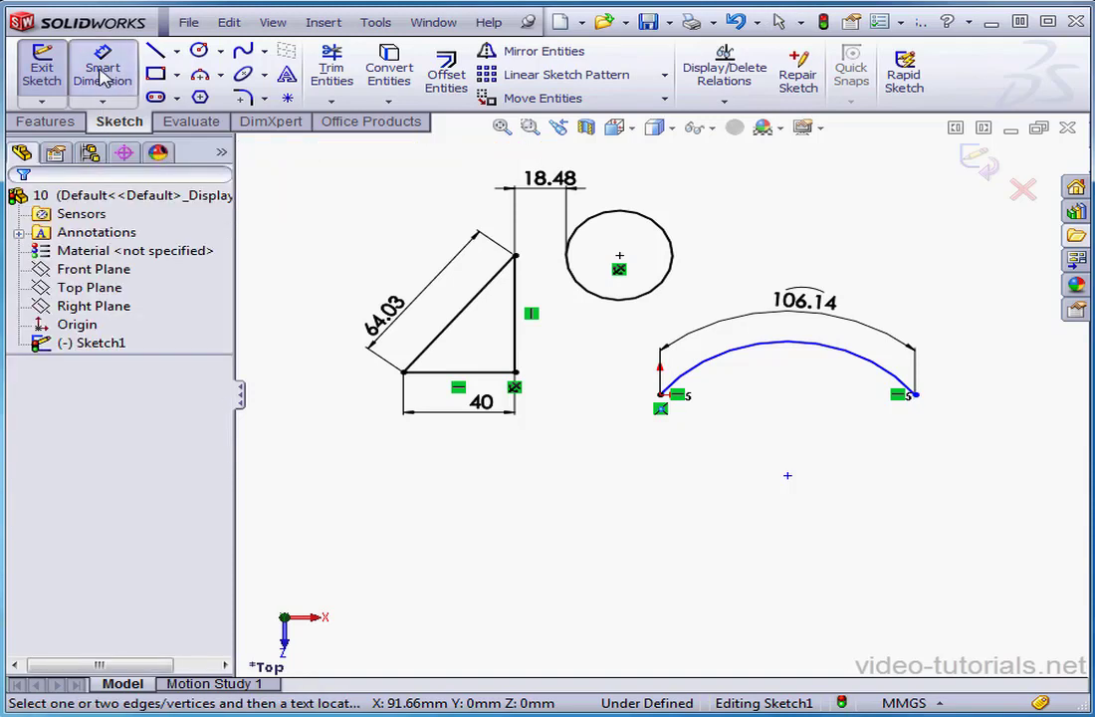
left_click(708, 374)
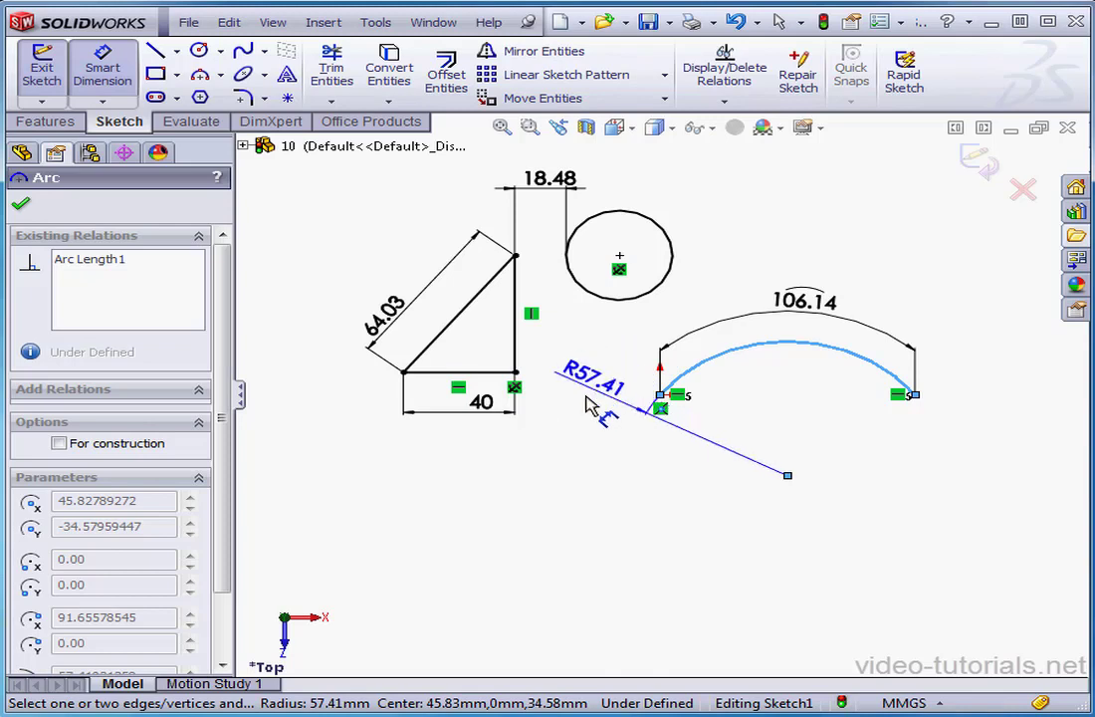
left_click(591, 472)
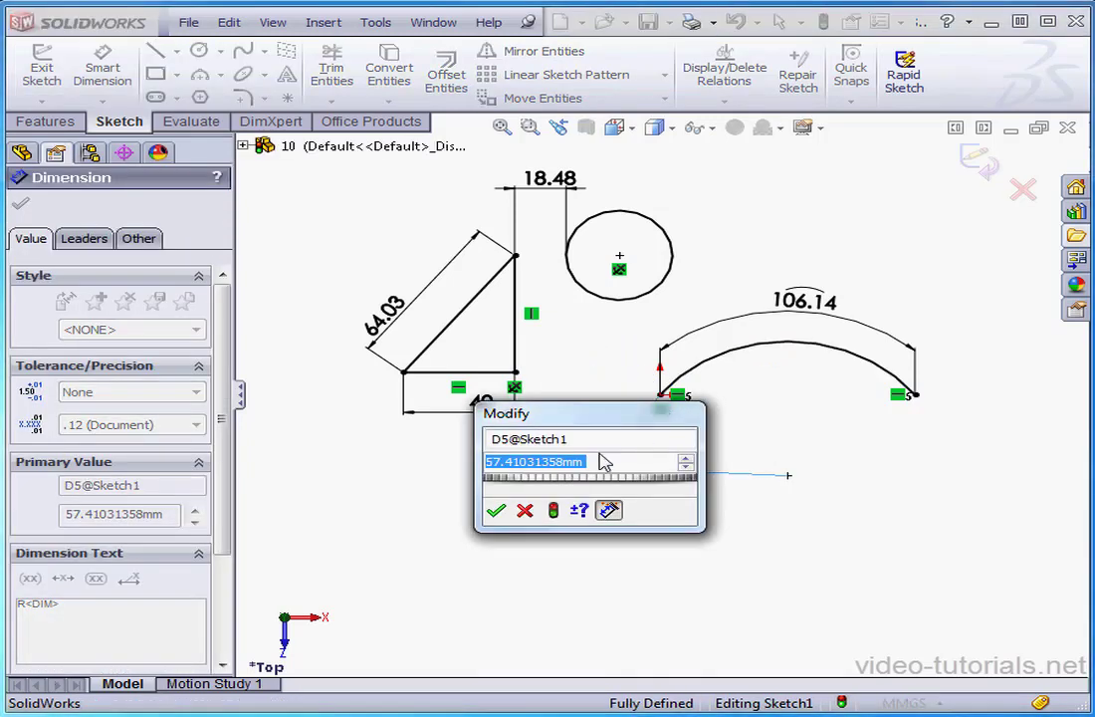
left_click(495, 509)
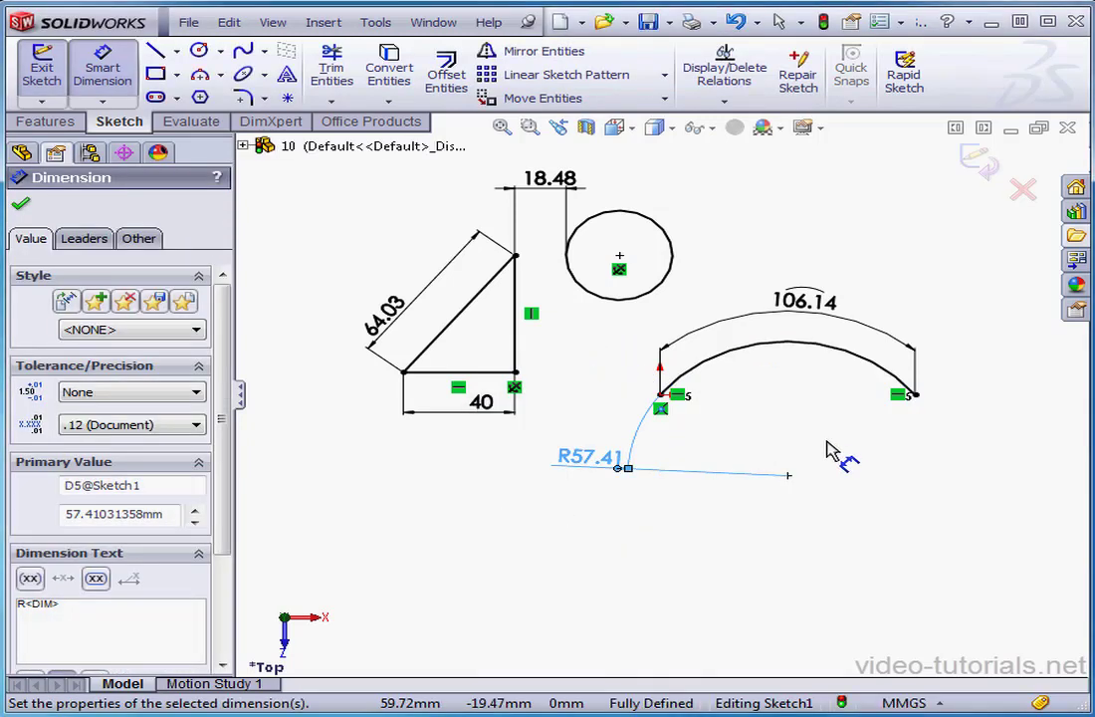
key("Escape")
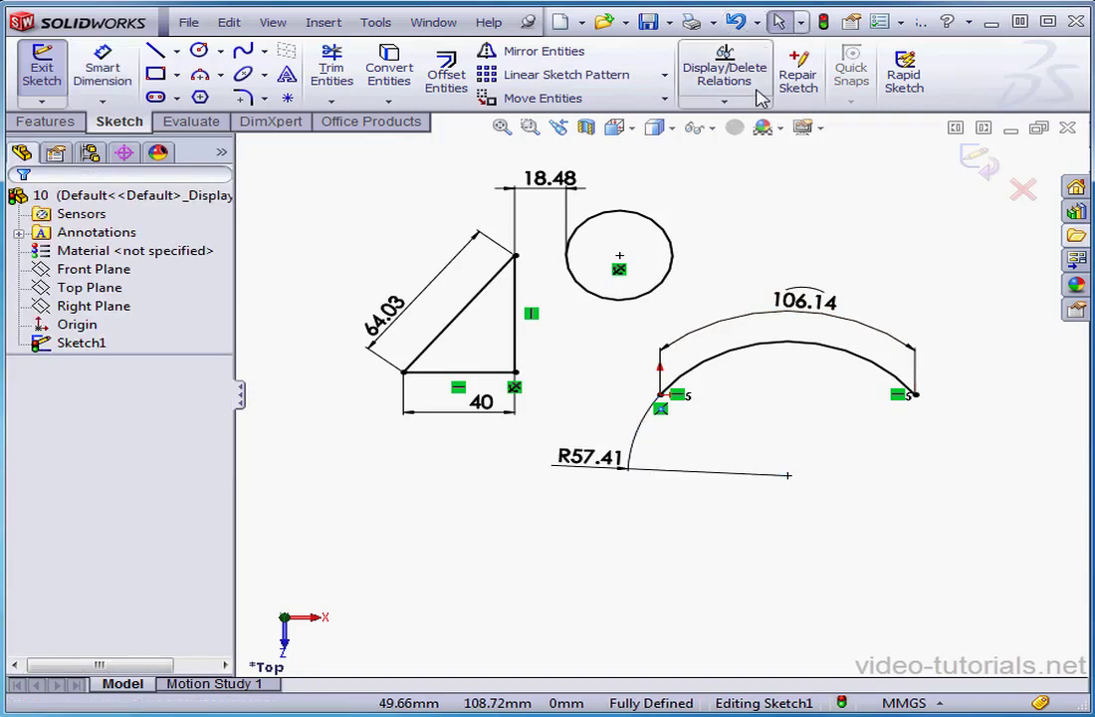
left_click(737, 24)
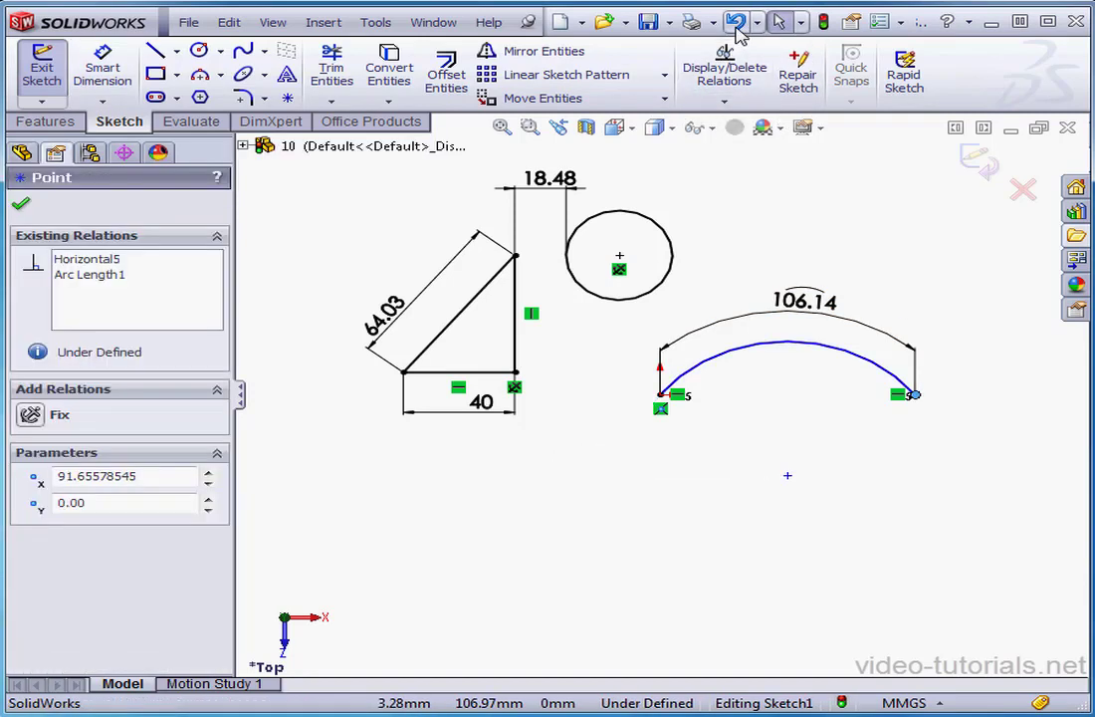
Dimension the horizontal distance between the arc's two endpoints below the arc, keeping the proposed value, and exit the sketch.
left_click(102, 69)
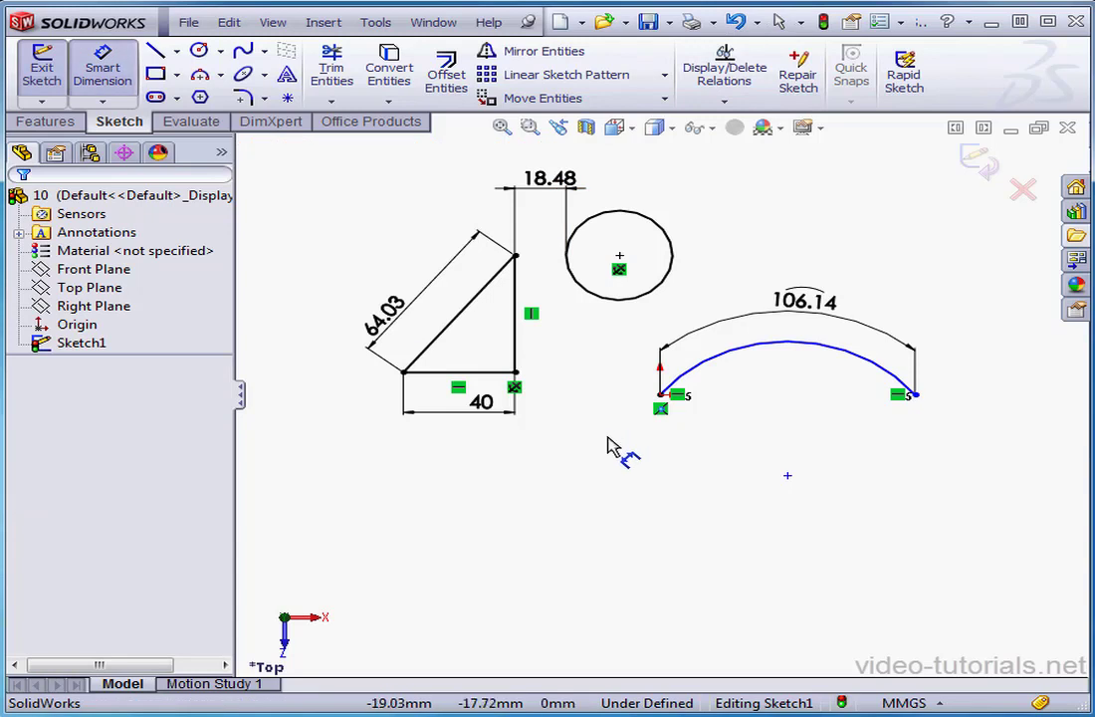
left_click(659, 395)
left_click(914, 395)
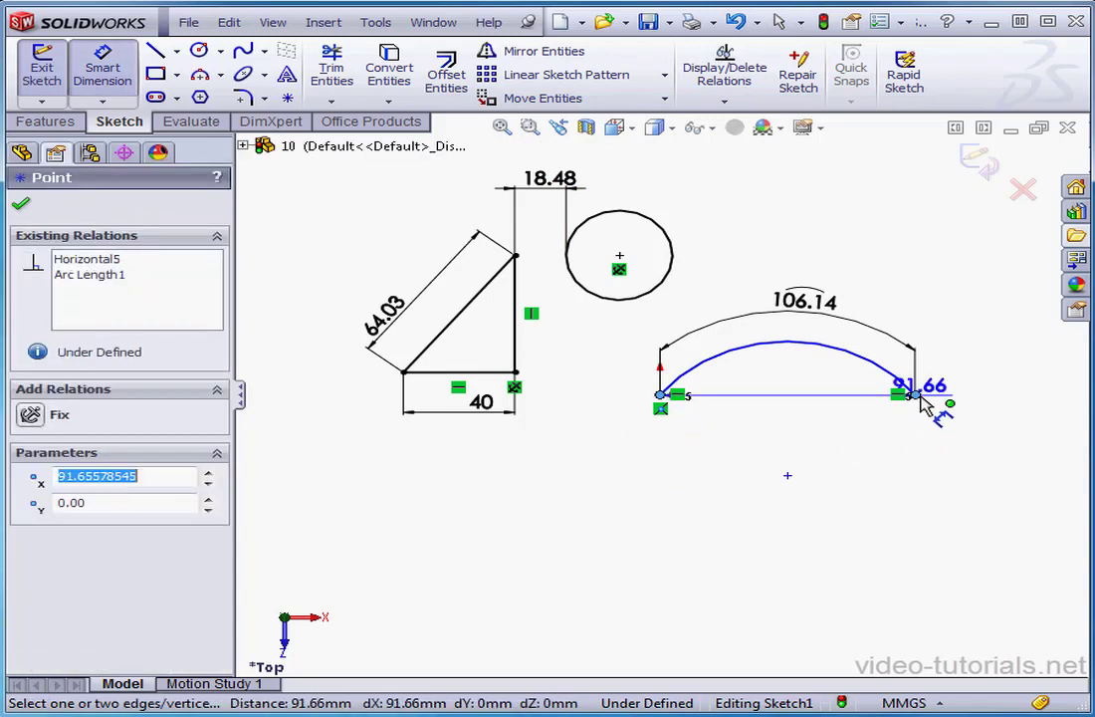
left_click(818, 446)
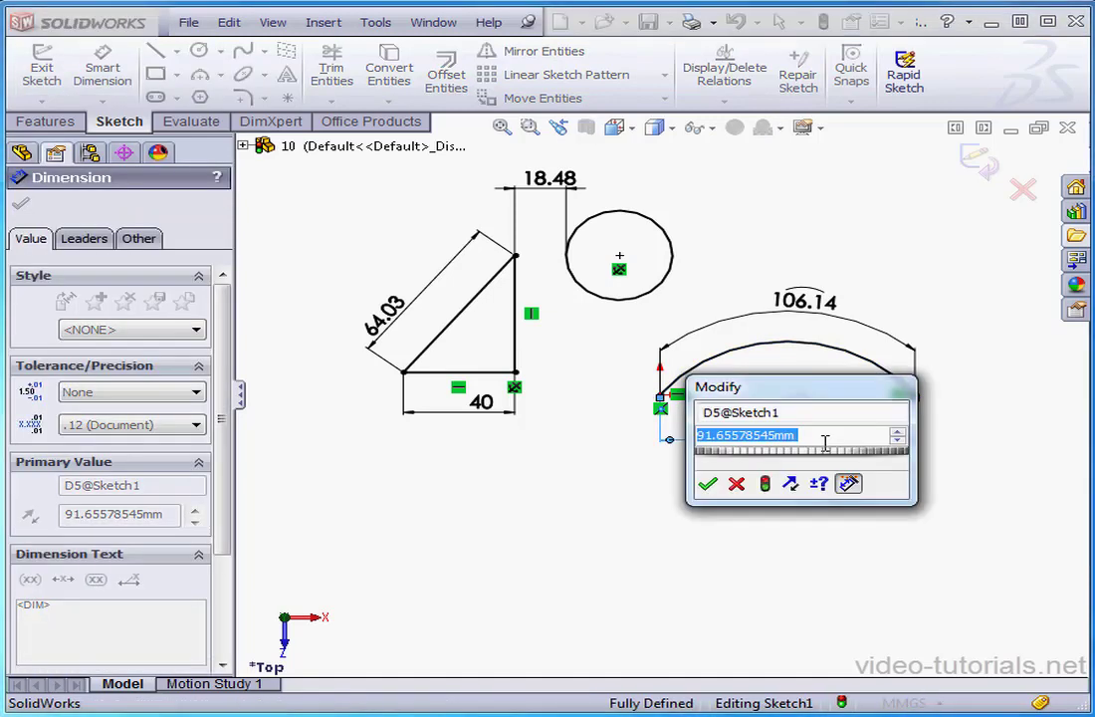
left_click(706, 483)
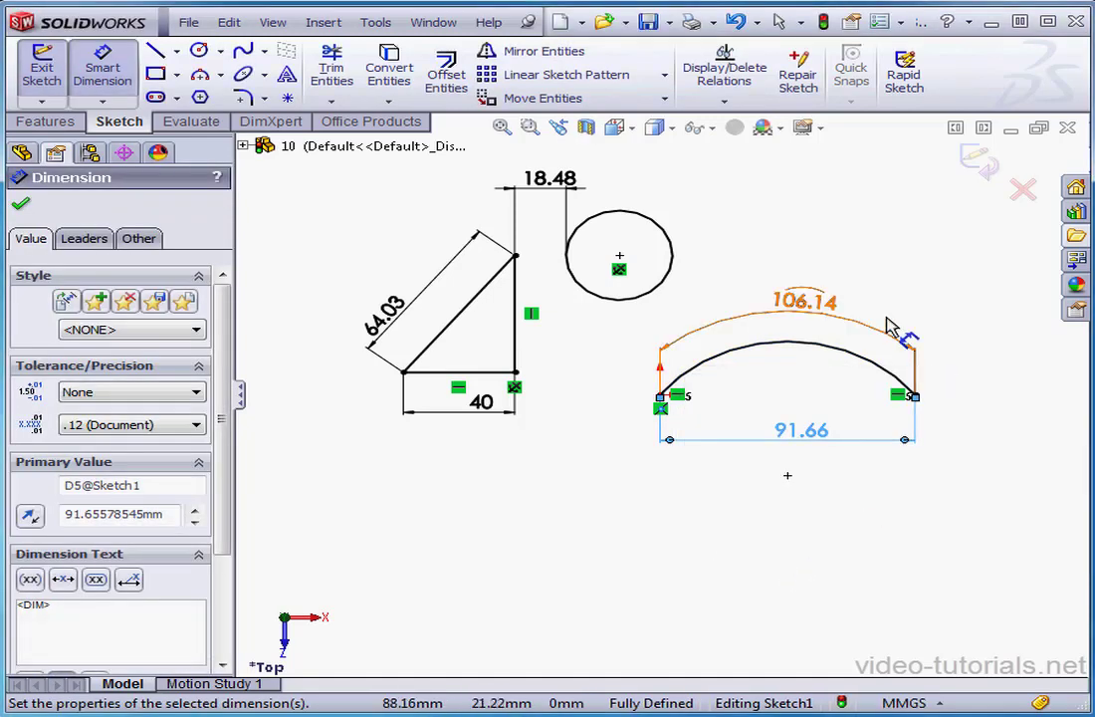
right_click(854, 254)
left_click(901, 107)
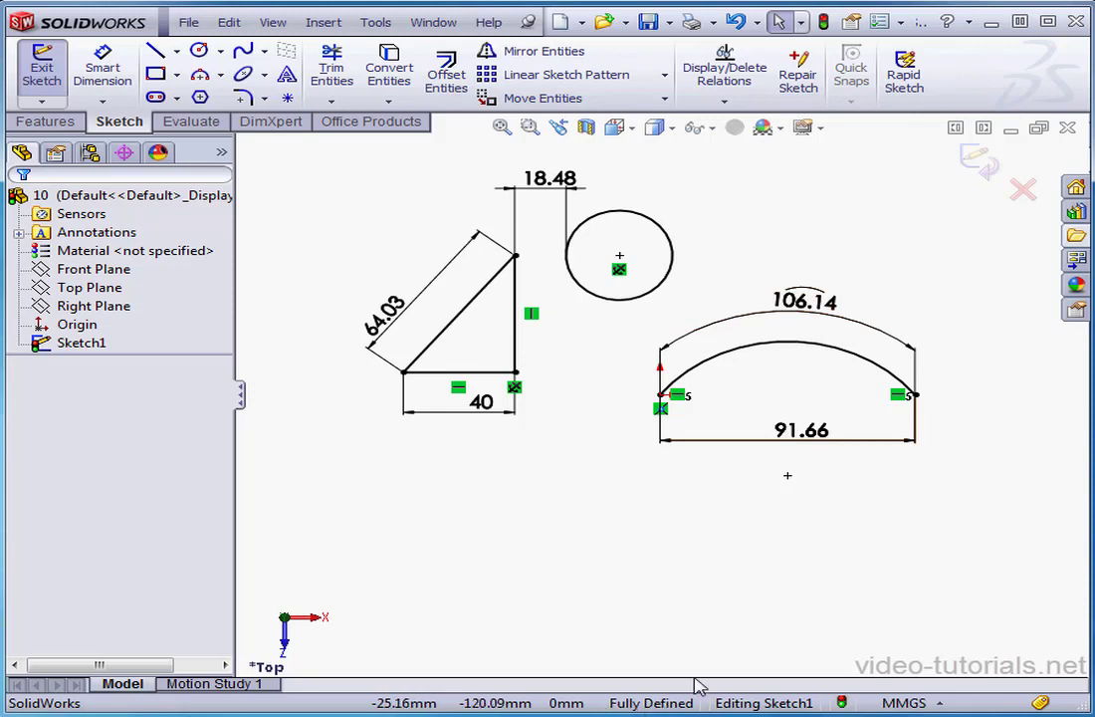
left_click(975, 161)
left_click(579, 386)
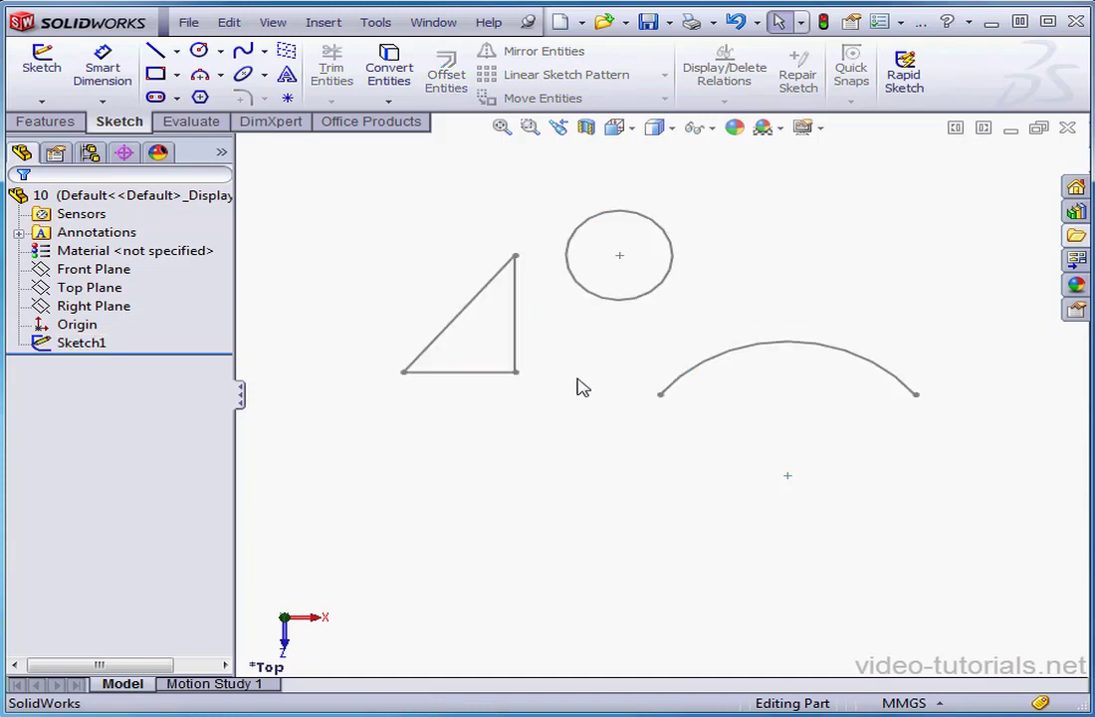